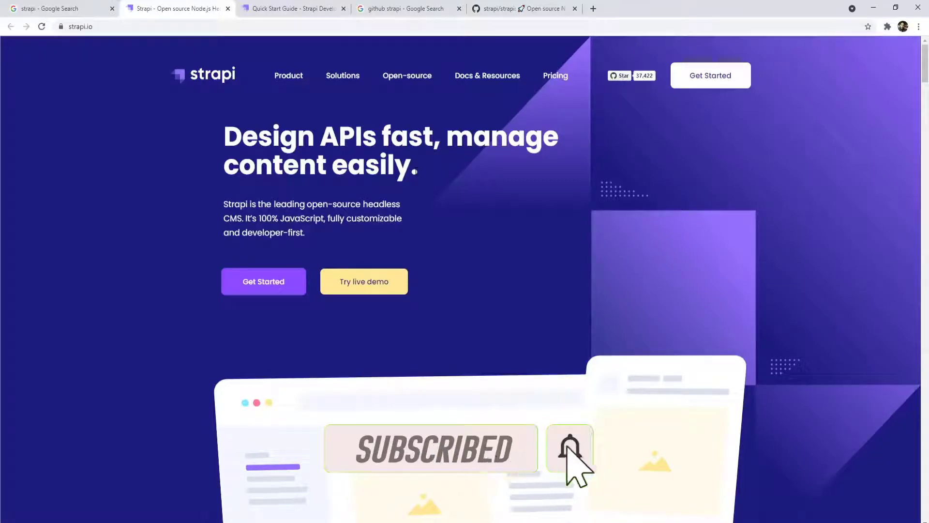
Switch from the Strapi homepage to the strapi/strapi GitHub repository tab
{"action": "left_click", "coordinate": [502, 15]}
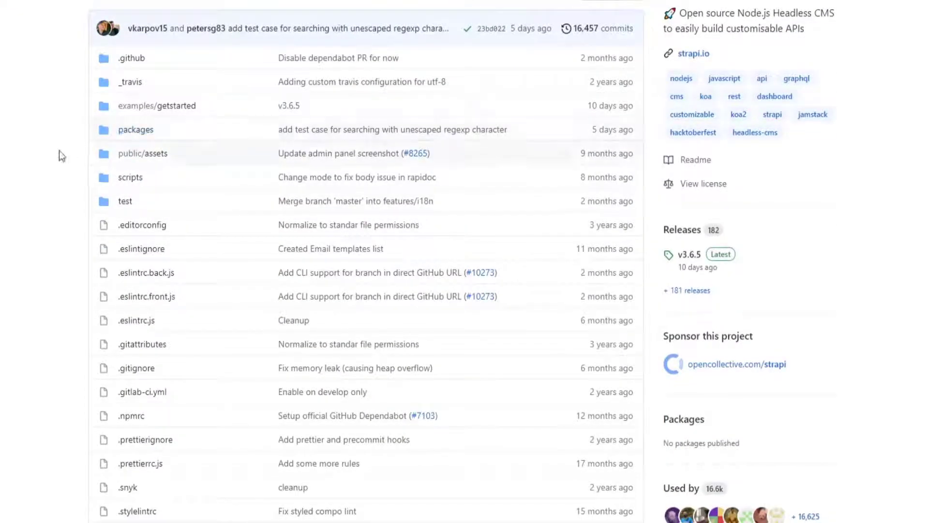
Browse the packages folder, then return to the repository root and scroll to the README
{"action": "left_click", "coordinate": [138, 129]}
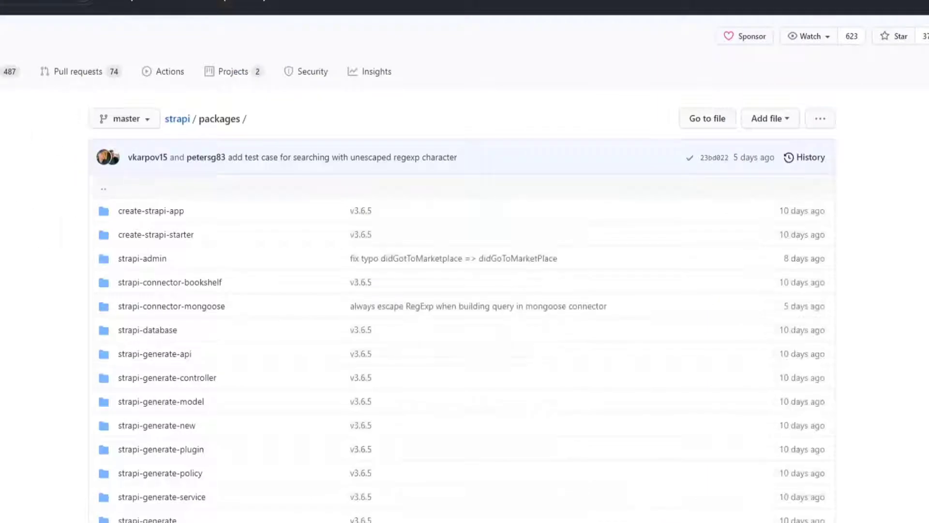
{"action": "key", "text": "alt+Left"}
{"action": "scroll", "coordinate": [64, 339], "scroll_direction": "down", "scroll_amount": 15}
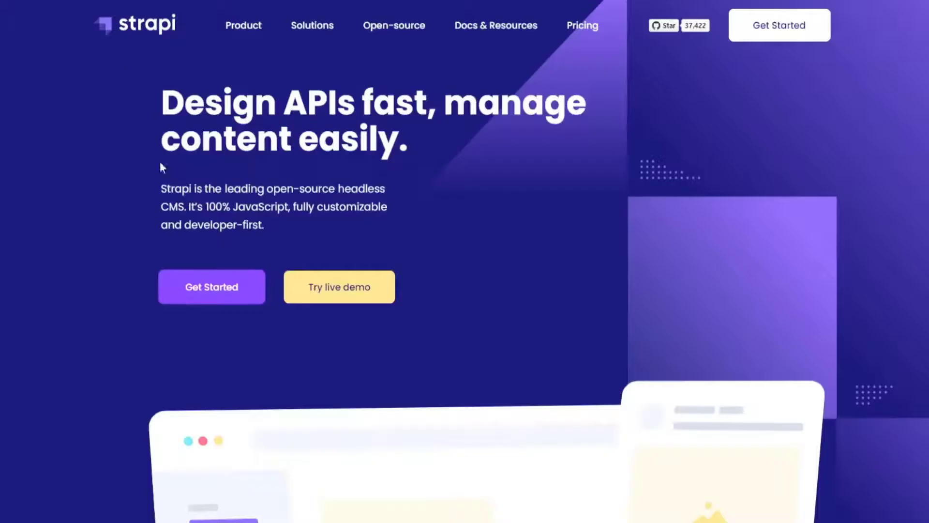
Scroll the Strapi homepage through Top Features down to Step 4, consuming the API via REST or GraphQL
{"action": "scroll", "coordinate": [126, 325], "scroll_direction": "down", "scroll_amount": 15}
{"action": "scroll", "coordinate": [218, 346], "scroll_direction": "down", "scroll_amount": 6}
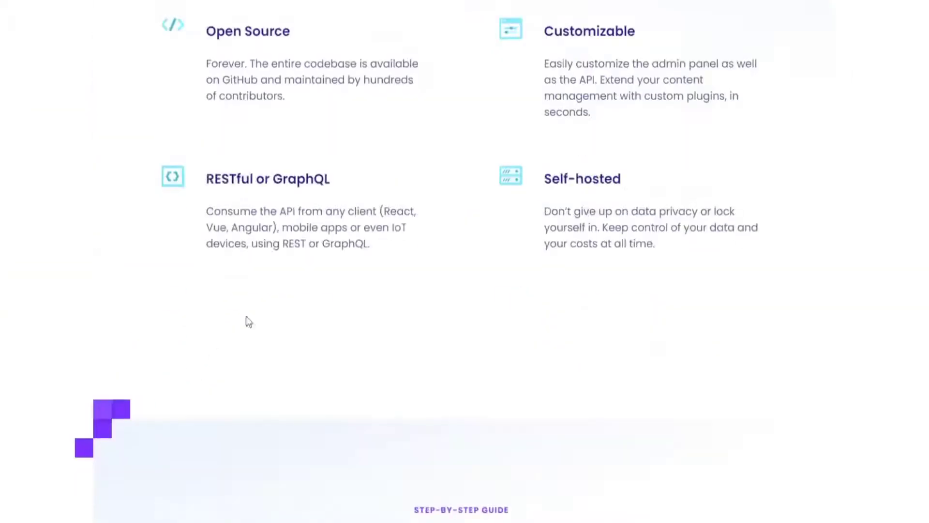
{"action": "scroll", "coordinate": [339, 262], "scroll_direction": "up", "scroll_amount": 7}
{"action": "scroll", "coordinate": [343, 337], "scroll_direction": "down", "scroll_amount": 3}
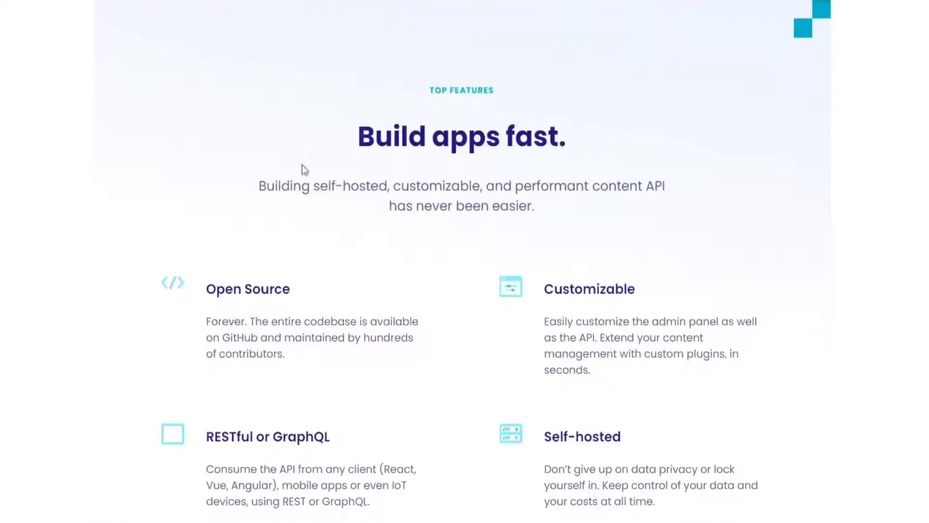
{"action": "scroll", "coordinate": [288, 220], "scroll_direction": "down", "scroll_amount": 7}
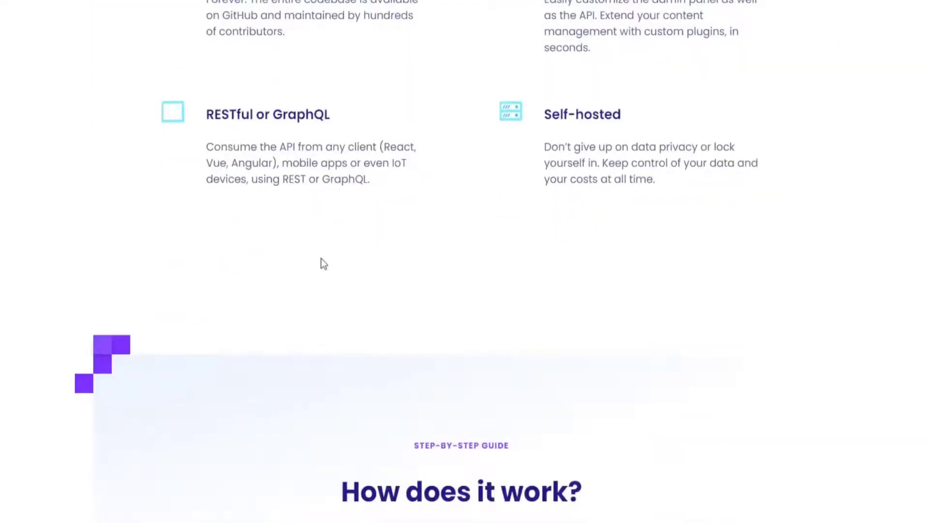
{"action": "scroll", "coordinate": [321, 261], "scroll_direction": "down", "scroll_amount": 7}
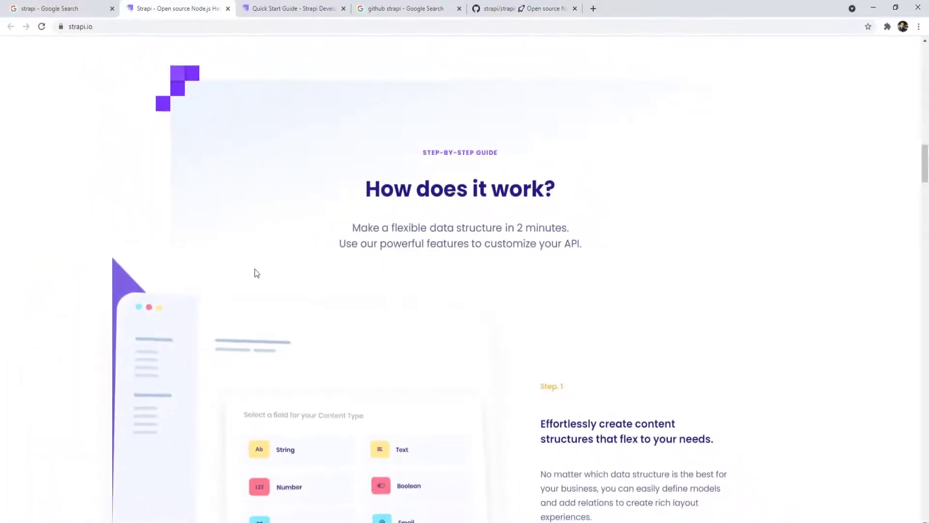
{"action": "scroll", "coordinate": [380, 300], "scroll_direction": "down", "scroll_amount": 15}
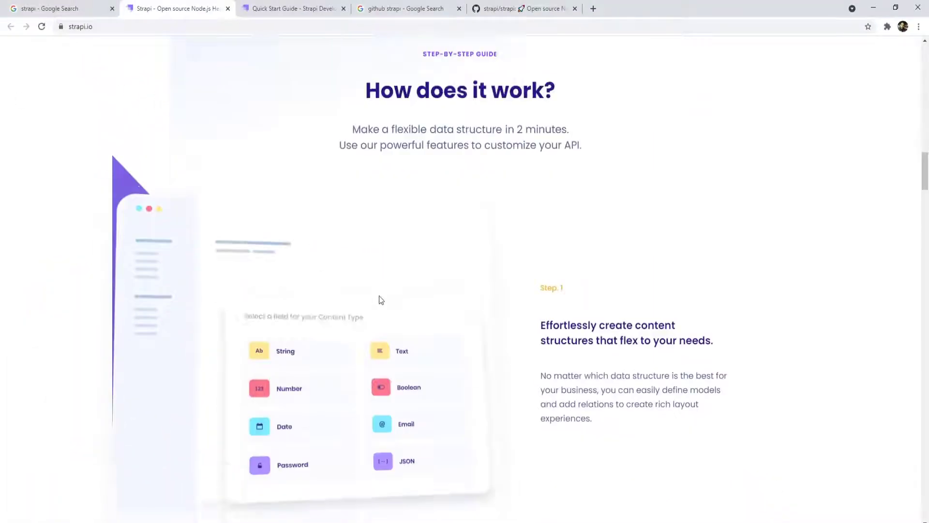
{"action": "scroll", "coordinate": [328, 359], "scroll_direction": "down", "scroll_amount": 15}
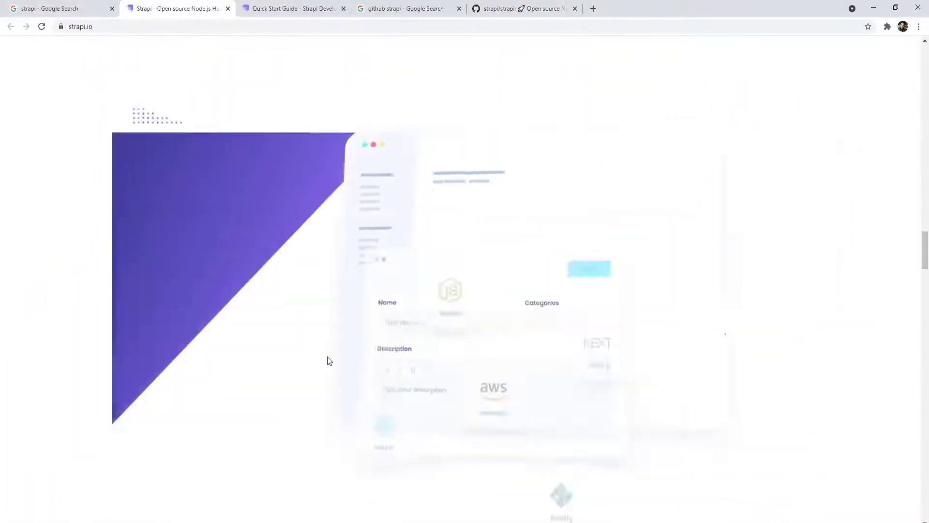
In the Quick Start Guide, select the Step 1 command 'npx create-strapi-app my-project --quickstart'
{"action": "left_click", "coordinate": [286, 8]}
{"action": "scroll", "coordinate": [284, 242], "scroll_direction": "up", "scroll_amount": 3}
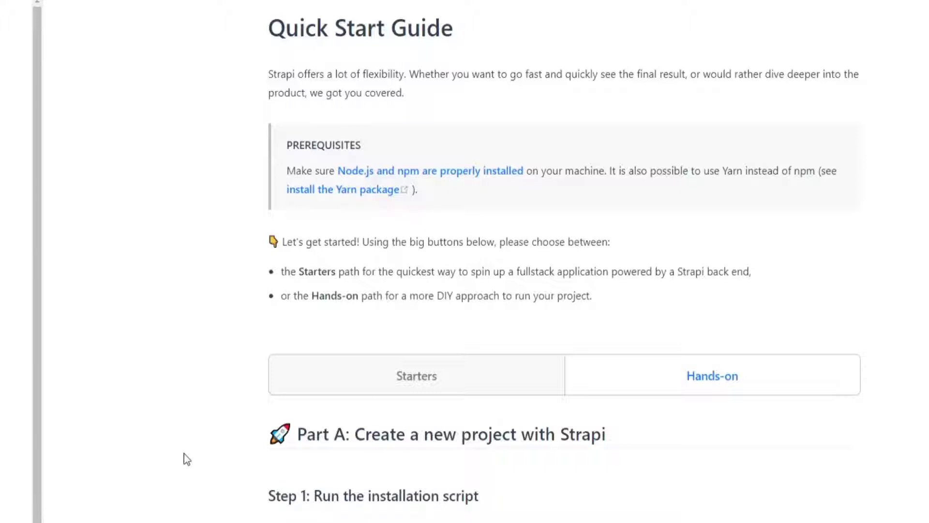
{"action": "scroll", "coordinate": [407, 390], "scroll_direction": "down", "scroll_amount": 3}
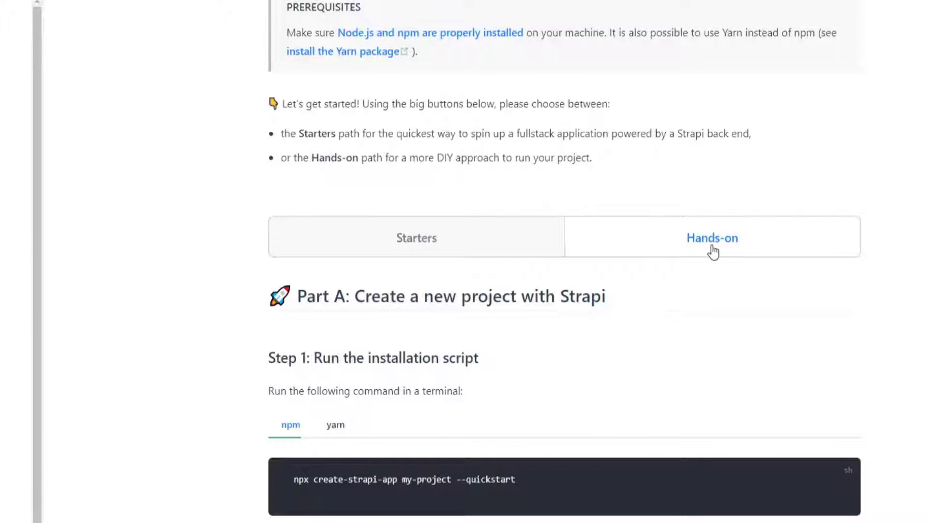
{"action": "scroll", "coordinate": [402, 388], "scroll_direction": "down", "scroll_amount": 3}
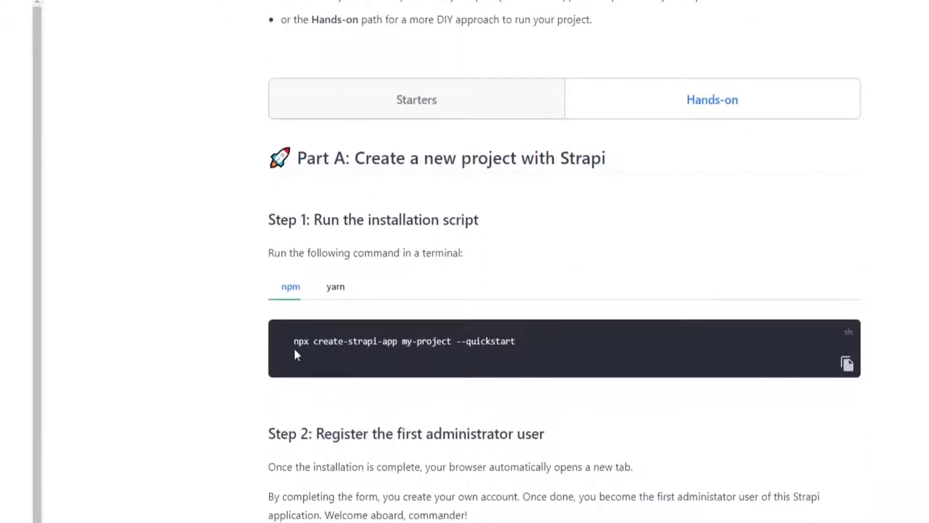
{"action": "left_click_drag", "start_coordinate": [294, 344], "coordinate": [515, 344]}
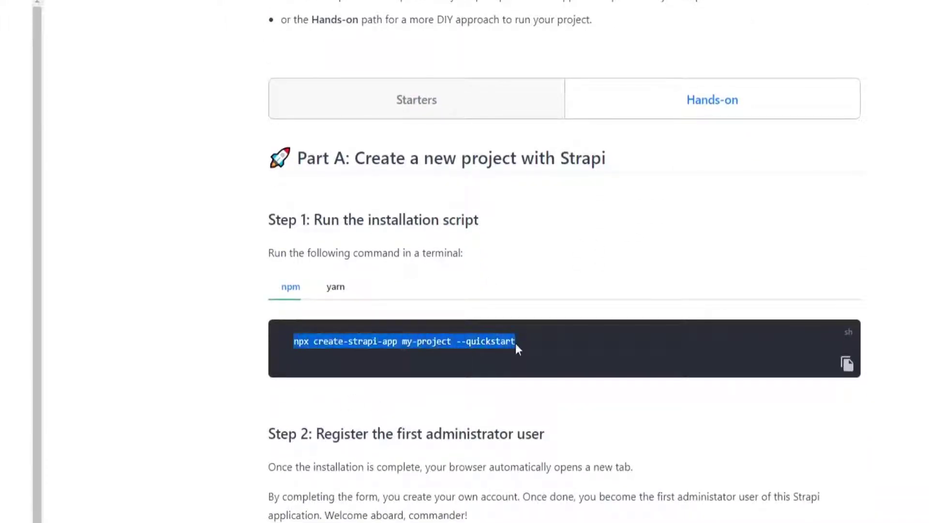
{"action": "right_click", "coordinate": [421, 345]}
Copy the install command and open a Command Prompt in D:\strapi from Explorer's address bar
{"action": "left_click", "coordinate": [437, 358]}
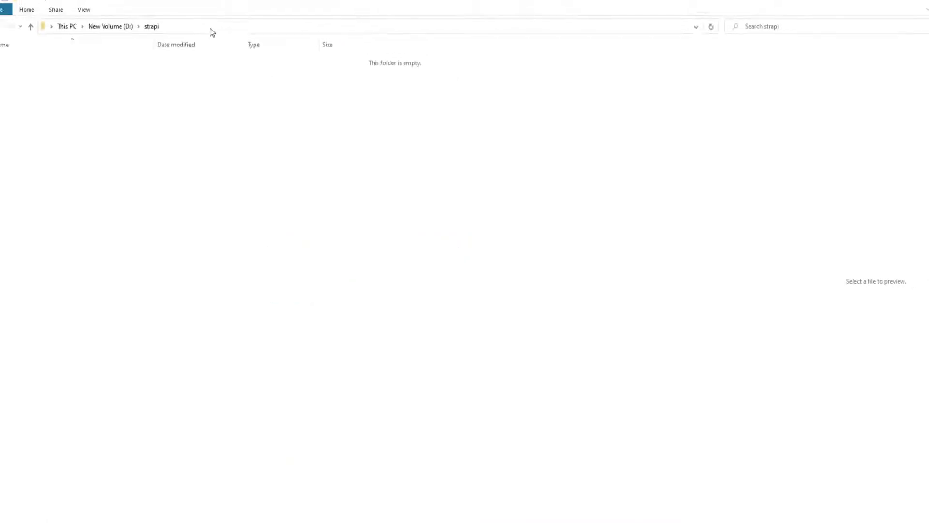
{"action": "left_click", "coordinate": [211, 30]}
{"action": "type", "text": "cmd"}
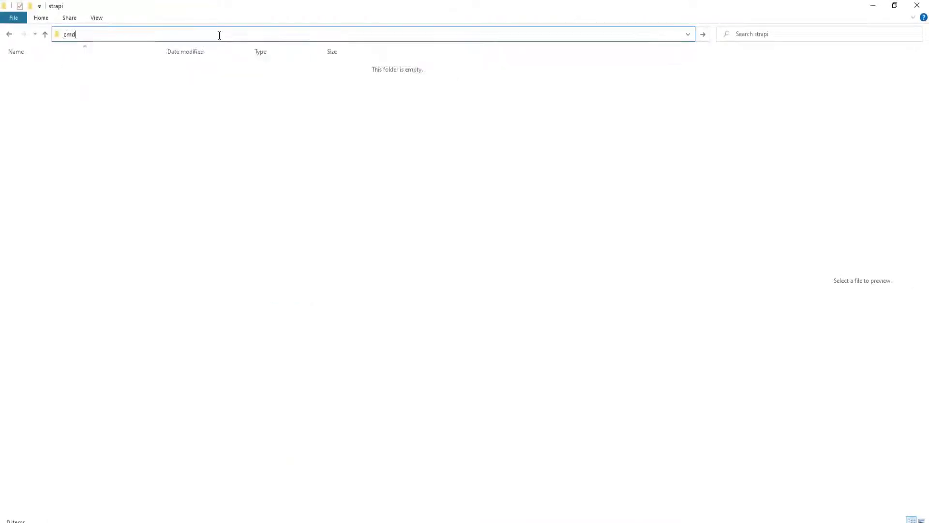
{"action": "key", "text": "Return"}
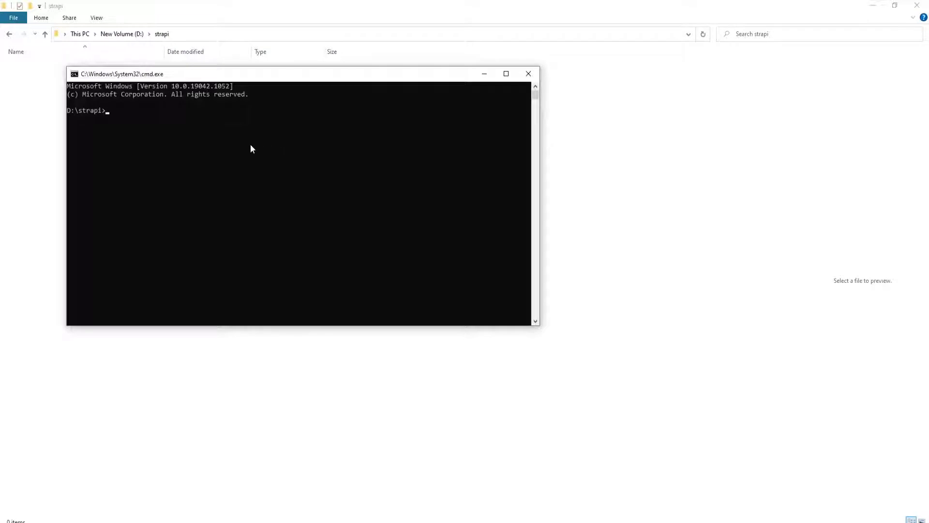
{"action": "scroll", "coordinate": [227, 150], "scroll_direction": "up", "scroll_amount": 5, "text": "ctrl"}
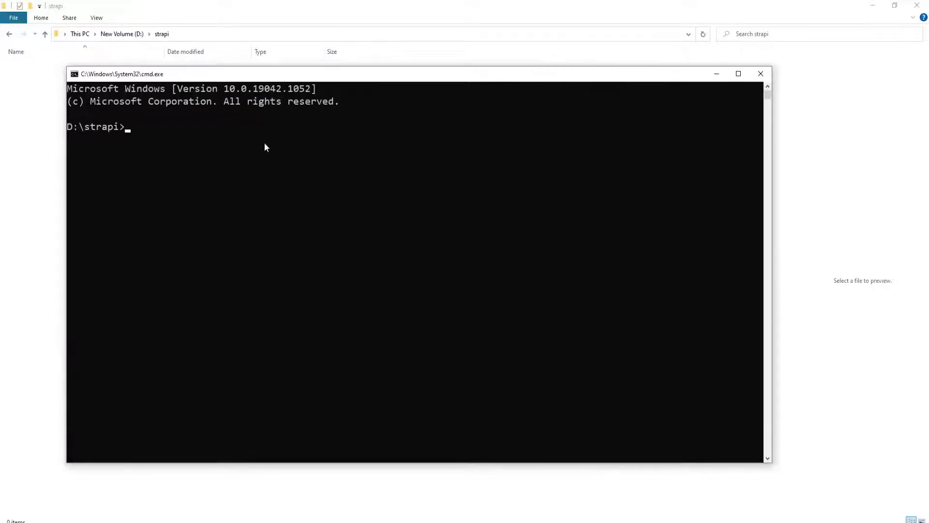
Paste the command, rename my-project to demo-app, and run npx create-strapi-app demo-app --quickstart
{"action": "key", "text": "ctrl+v"}
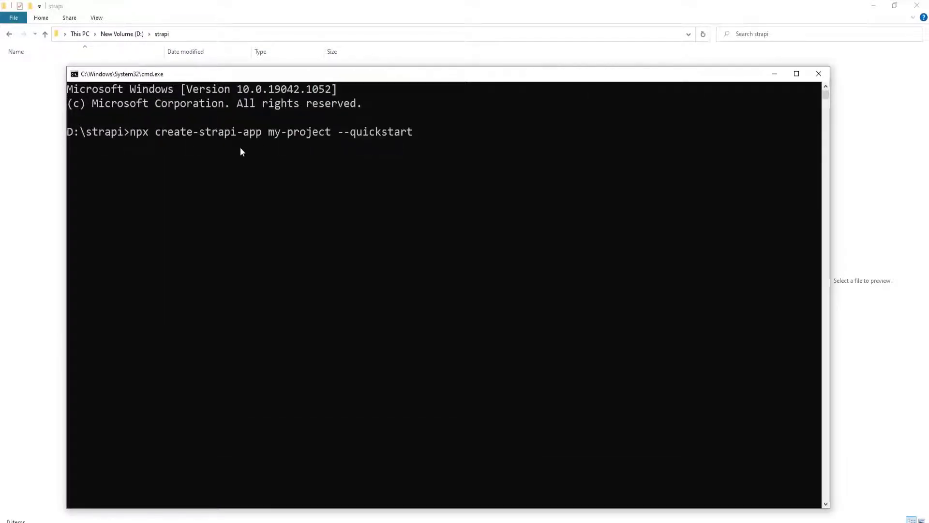
{"action": "key", "text": "Left"}
{"action": "key", "text": "Left"}
{"action": "key", "text": "Left"}
{"action": "key", "text": "Left"}
{"action": "key", "text": "Left"}
{"action": "key", "text": "Left"}
{"action": "key", "text": "Left"}
{"action": "key", "text": "Left"}
{"action": "key", "text": "Left"}
{"action": "key", "text": "Left"}
{"action": "key", "text": "Left"}
{"action": "key", "text": "Left"}
{"action": "key", "text": "Left"}
{"action": "key", "text": "Left"}
{"action": "key", "text": "Left"}
{"action": "type", "text": "00"}
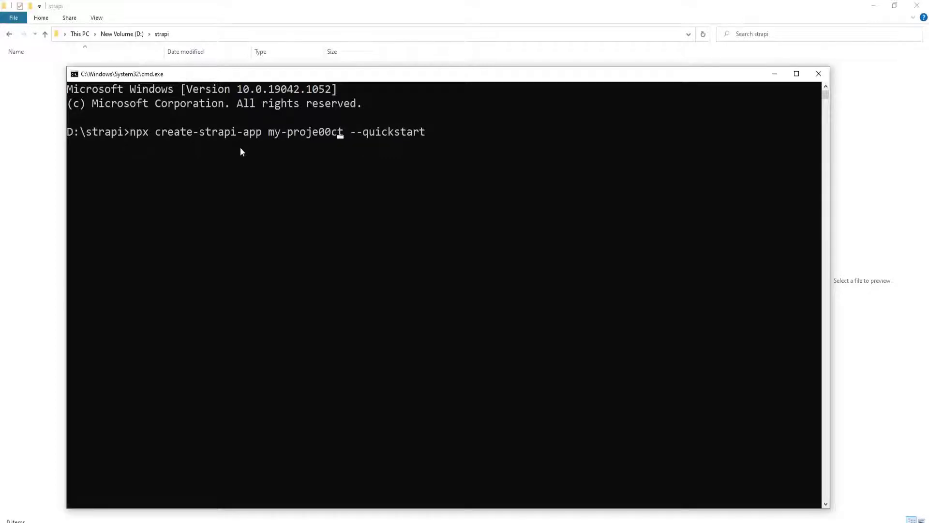
{"action": "key", "text": "Right"}
{"action": "key", "text": "Right"}
{"action": "key", "text": "BackSpace"}
{"action": "key", "text": "BackSpace"}
{"action": "key", "text": "BackSpace"}
{"action": "key", "text": "BackSpace"}
{"action": "key", "text": "BackSpace"}
{"action": "key", "text": "BackSpace"}
{"action": "key", "text": "BackSpace"}
{"action": "key", "text": "BackSpace"}
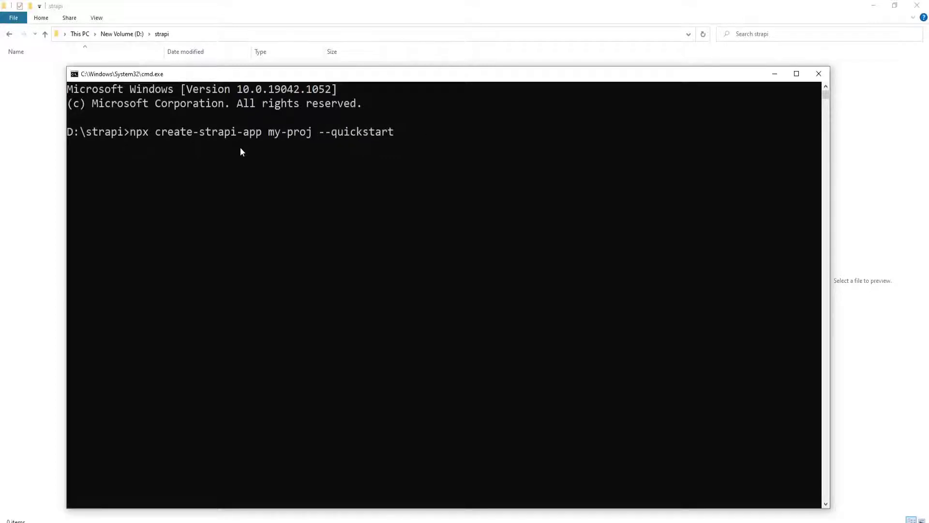
{"action": "key", "text": "BackSpace"}
{"action": "key", "text": "BackSpace"}
{"action": "key", "text": "BackSpace"}
{"action": "key", "text": "BackSpace"}
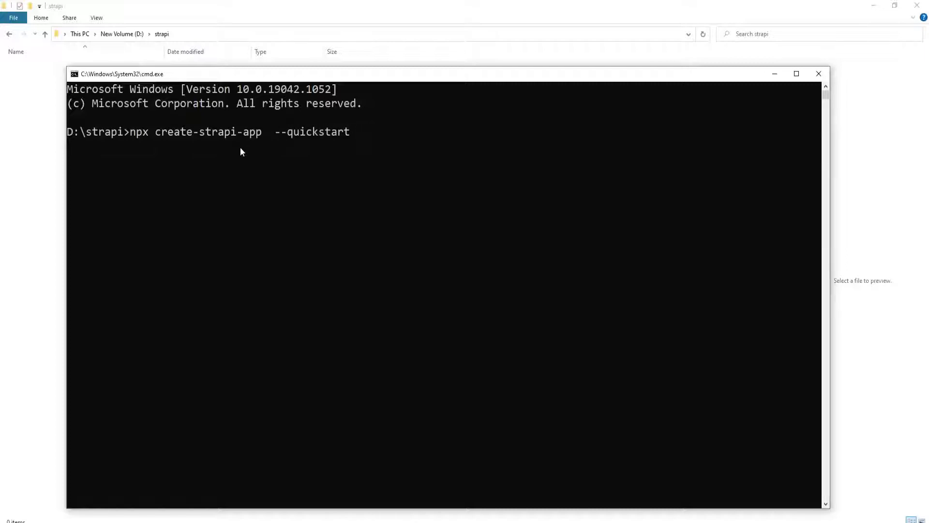
{"action": "type", "text": "demo-a"}
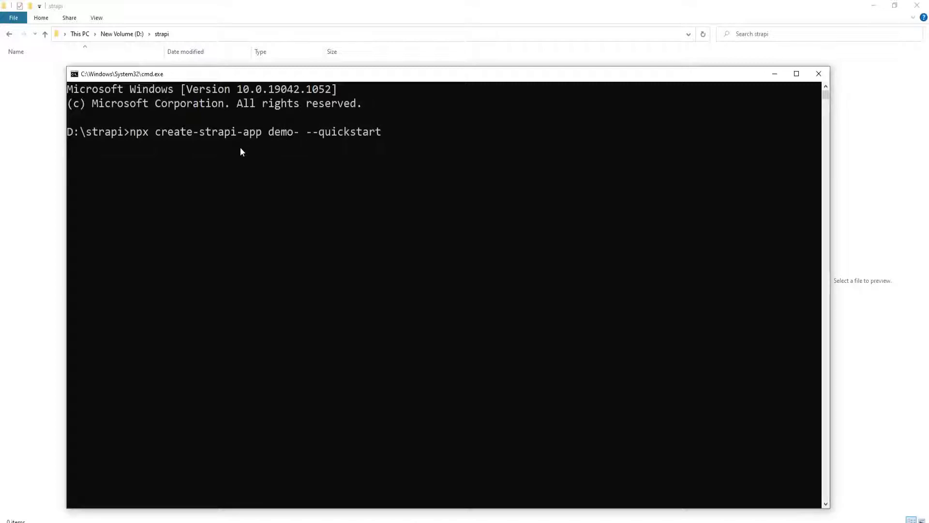
{"action": "type", "text": "pp"}
{"action": "key", "text": "Return"}
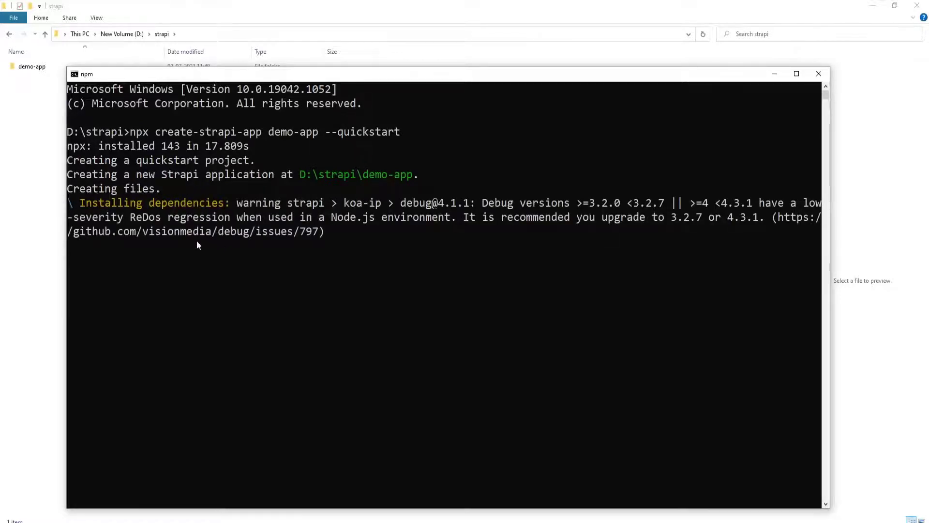
After the server launches at localhost:1337/admin, open the new demo-app folder in File Explorer
{"action": "scroll", "coordinate": [184, 223], "scroll_direction": "down", "scroll_amount": 2}
{"action": "scroll", "coordinate": [184, 222], "scroll_direction": "up", "scroll_amount": 2}
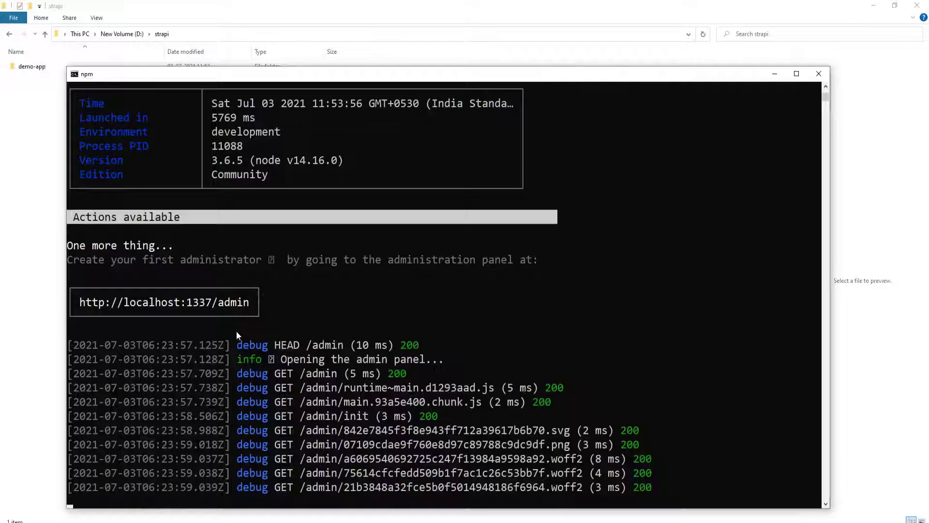
{"action": "left_click", "coordinate": [31, 109]}
{"action": "double_click", "coordinate": [36, 68]}
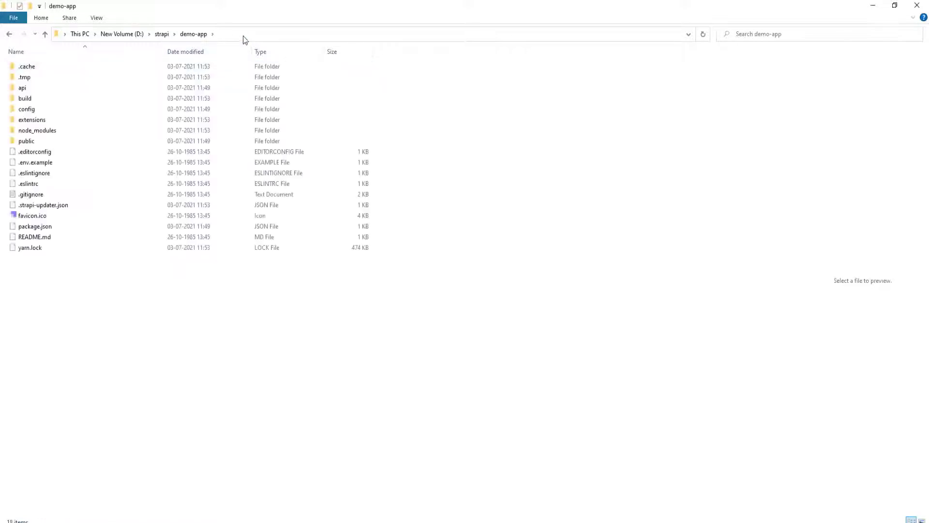
Open a console in D:\strapi\demo-app, run 'code .', and trust the parent strapi folder
{"action": "left_click", "coordinate": [245, 35]}
{"action": "type", "text": "cm"}
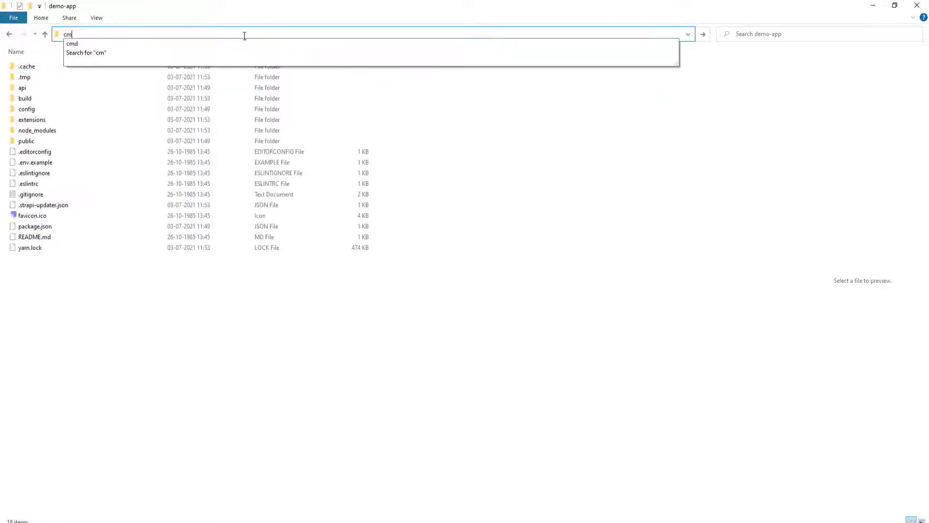
{"action": "type", "text": "d"}
{"action": "key", "text": "Return"}
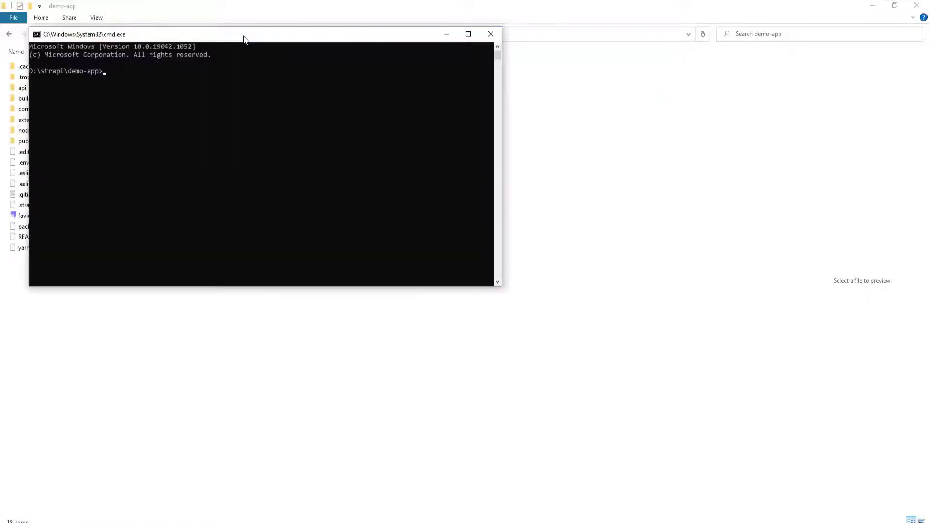
{"action": "type", "text": "code ."}
{"action": "key", "text": "Return"}
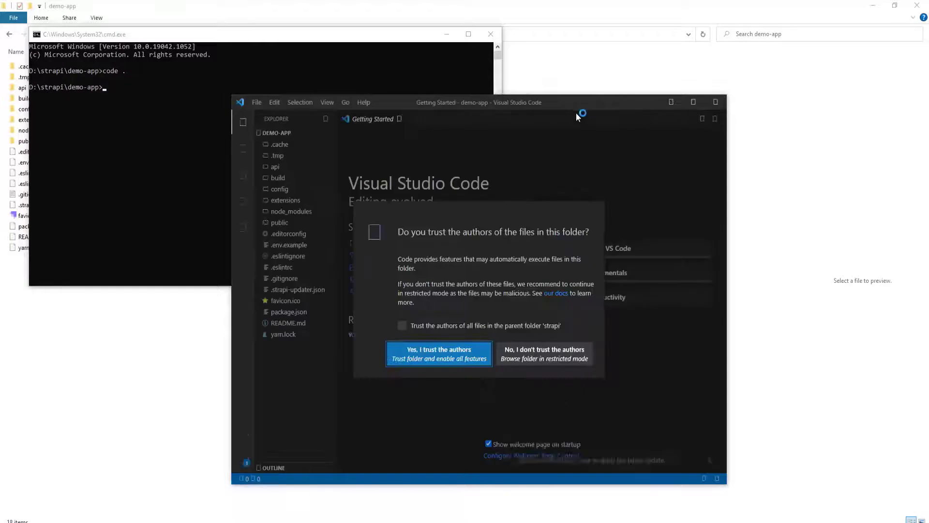
{"action": "left_click", "coordinate": [402, 326]}
Trust the project authors, close the Getting Started page, and expand the api folder
{"action": "left_click", "coordinate": [421, 353]}
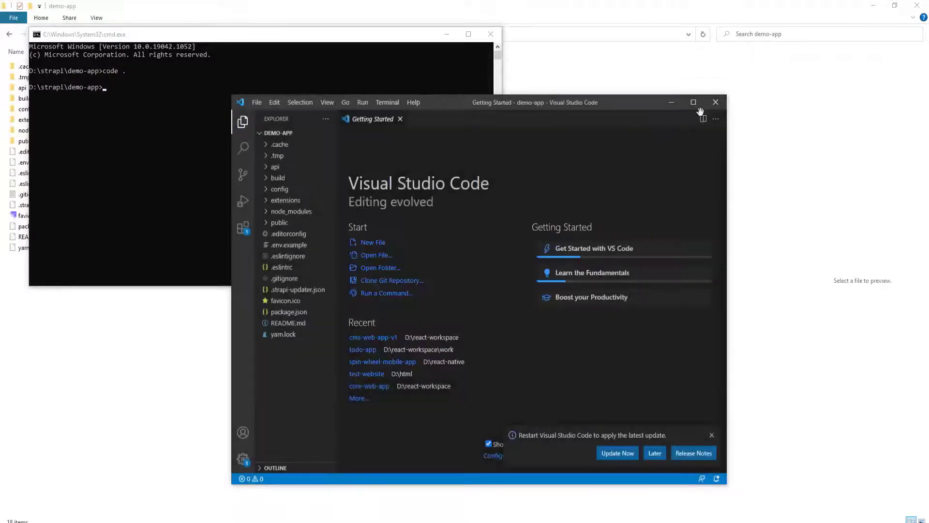
{"action": "left_click", "coordinate": [693, 102]}
{"action": "left_click", "coordinate": [240, 35]}
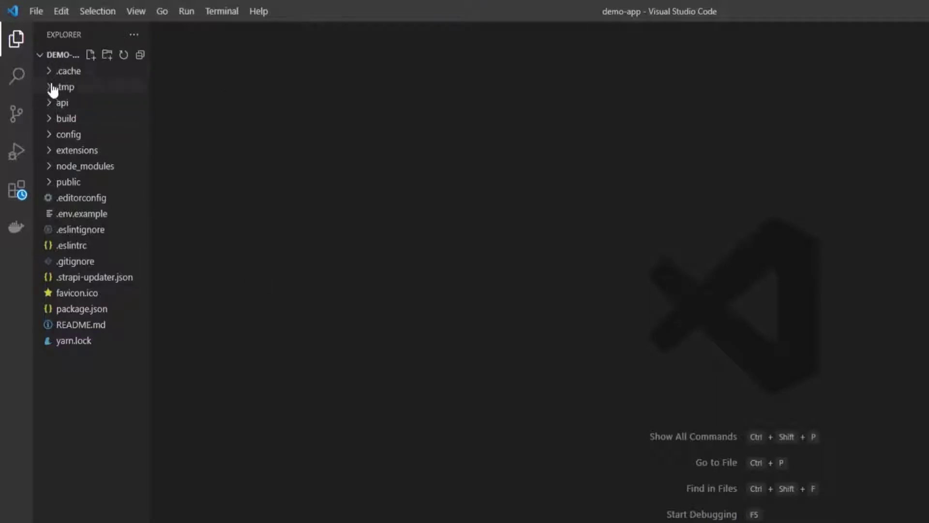
{"action": "left_click", "coordinate": [52, 103]}
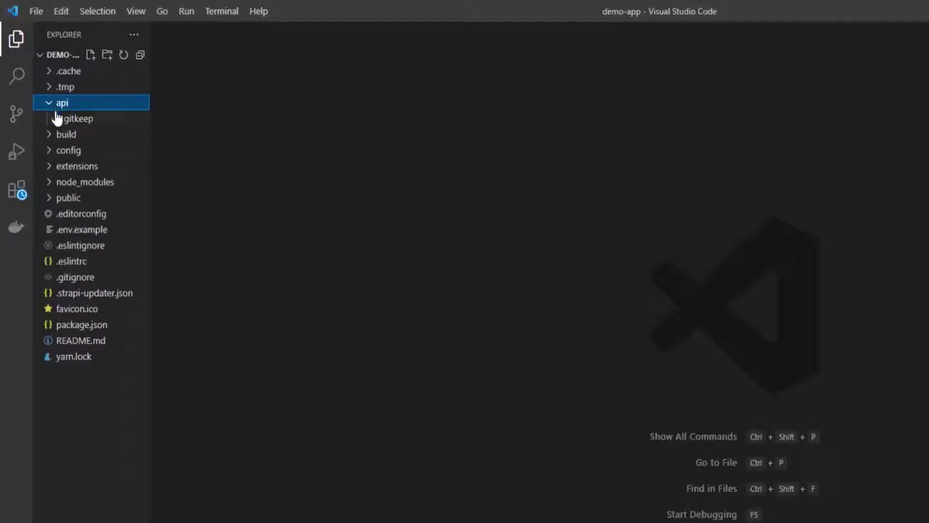
{"action": "double_click", "coordinate": [370, 1]}
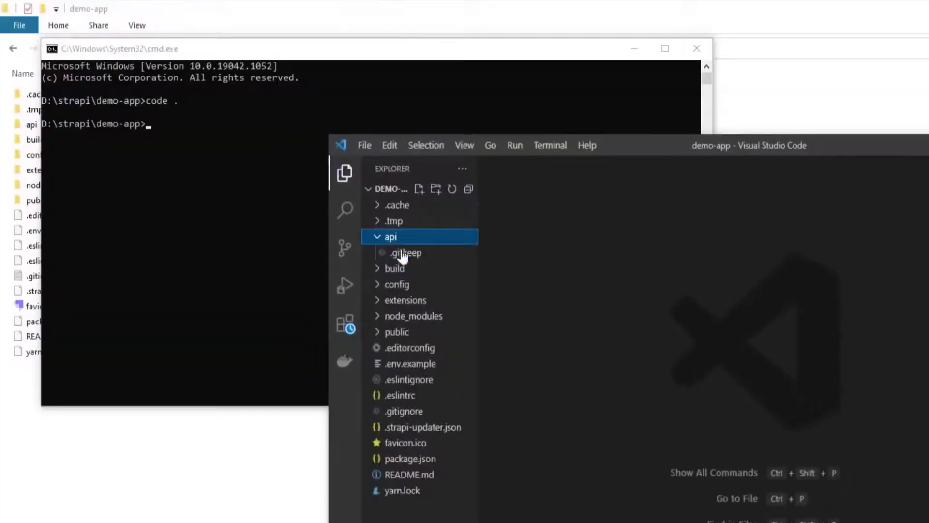
Inspect the build, config and extensions folders, then open package.json
{"action": "left_click", "coordinate": [380, 267]}
{"action": "left_click", "coordinate": [380, 271]}
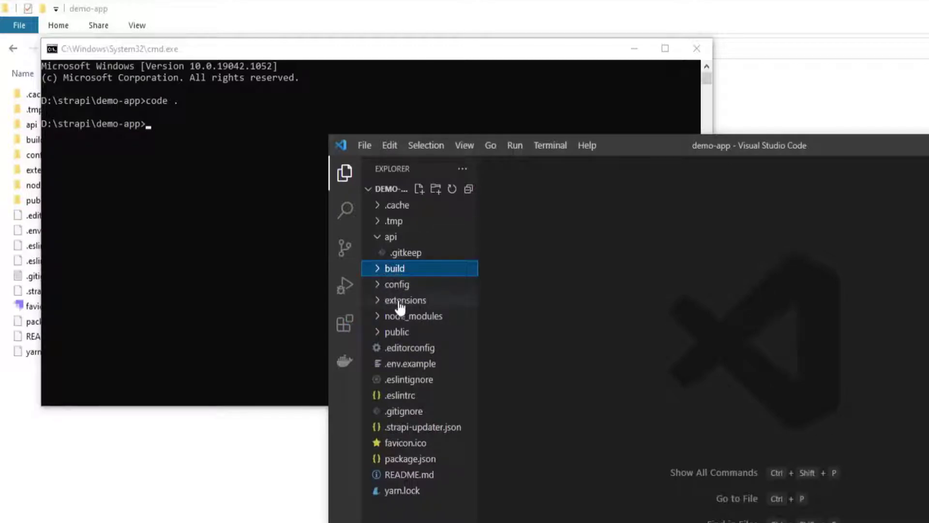
{"action": "left_click", "coordinate": [381, 286]}
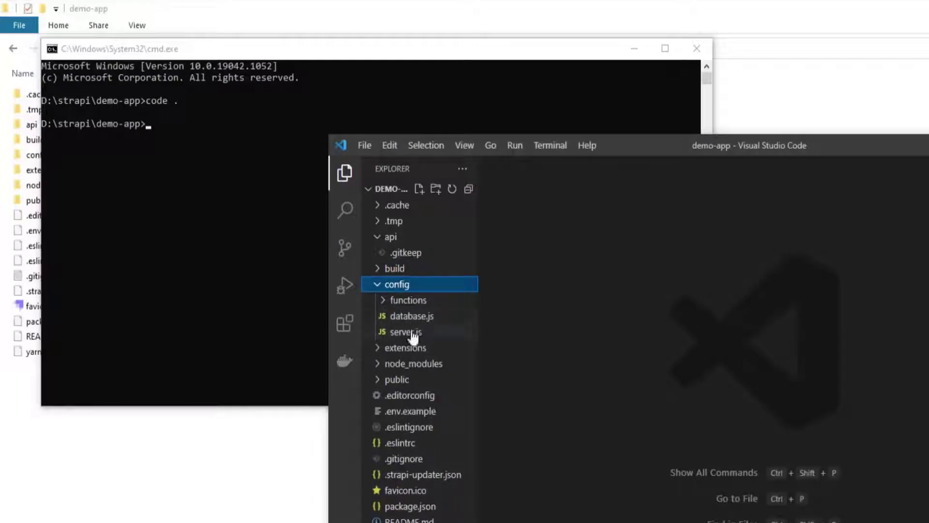
{"action": "left_click", "coordinate": [380, 286]}
{"action": "left_click", "coordinate": [384, 301]}
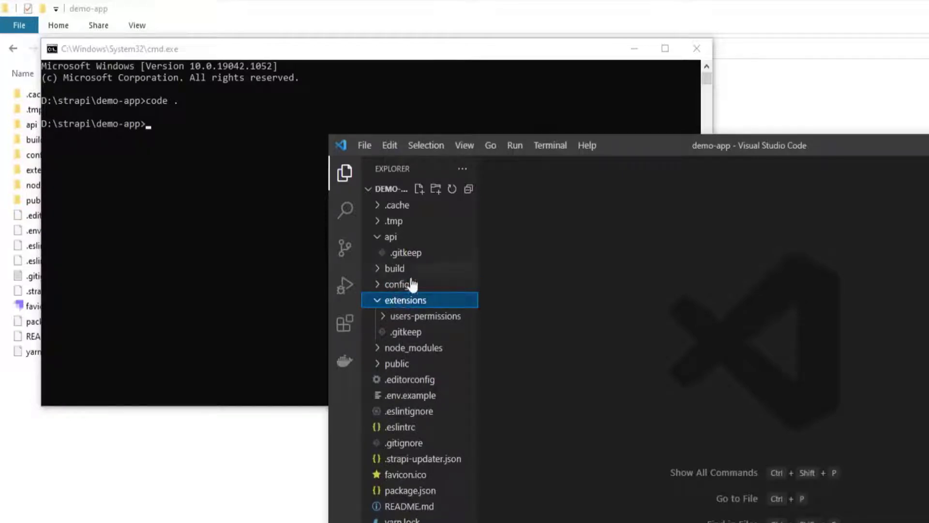
{"action": "left_click", "coordinate": [379, 304]}
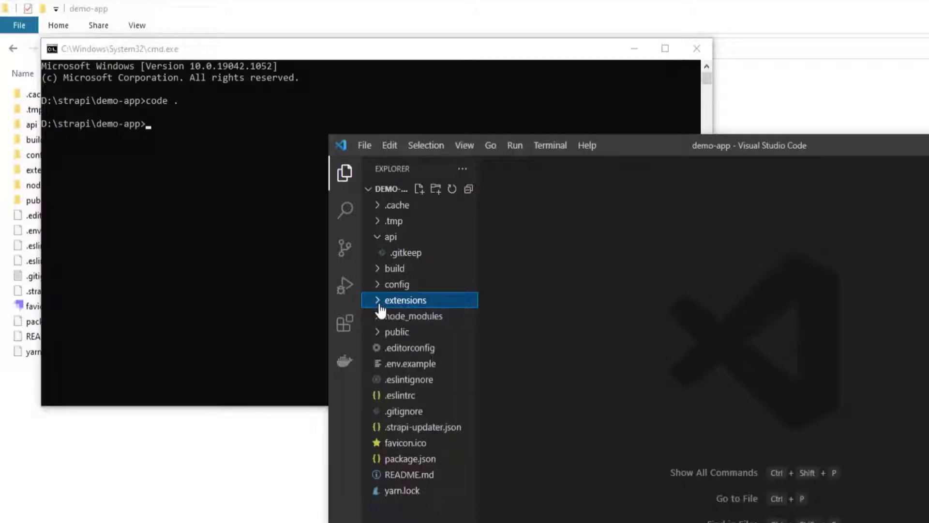
{"action": "left_click", "coordinate": [379, 304]}
{"action": "left_click", "coordinate": [379, 304]}
{"action": "left_click", "coordinate": [409, 459]}
{"action": "left_click", "coordinate": [649, 341]}
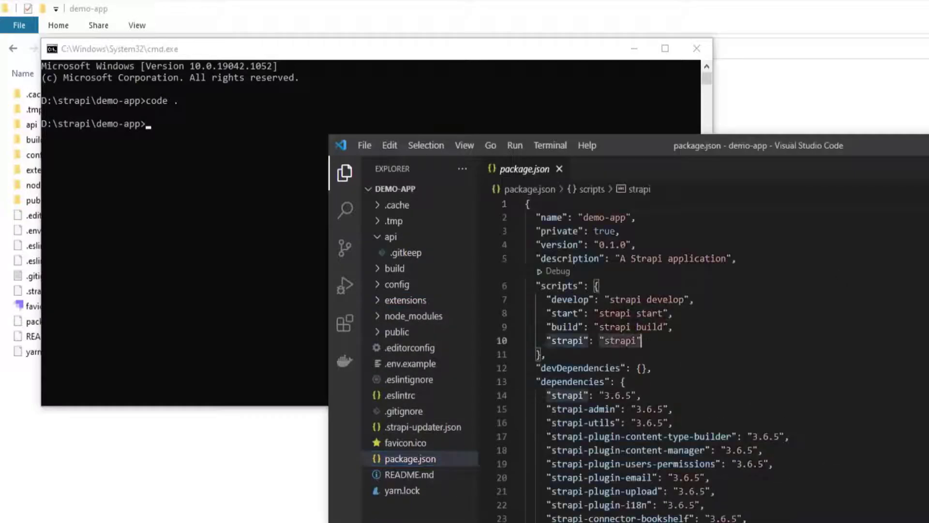
{"action": "scroll", "coordinate": [634, 334], "scroll_direction": "down", "scroll_amount": 2}
{"action": "scroll", "coordinate": [630, 329], "scroll_direction": "up", "scroll_amount": 2}
{"action": "scroll", "coordinate": [619, 323], "scroll_direction": "down", "scroll_amount": 3}
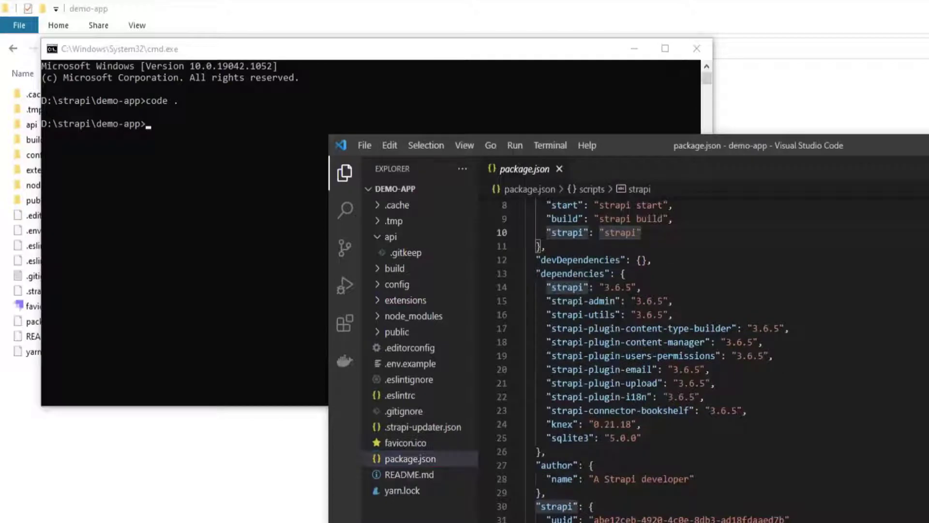
{"action": "scroll", "coordinate": [617, 377], "scroll_direction": "up", "scroll_amount": 3}
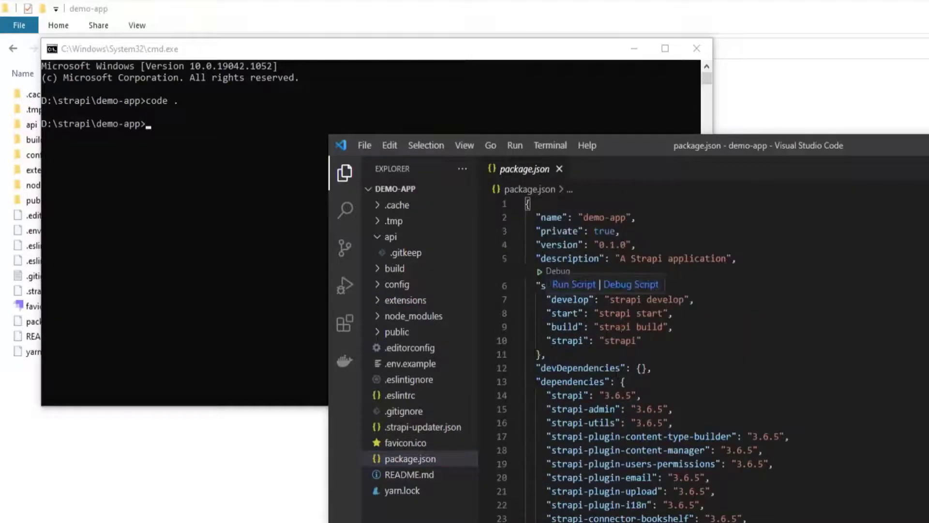
{"action": "scroll", "coordinate": [546, 457], "scroll_direction": "down", "scroll_amount": 2}
{"action": "scroll", "coordinate": [546, 457], "scroll_direction": "up", "scroll_amount": 2}
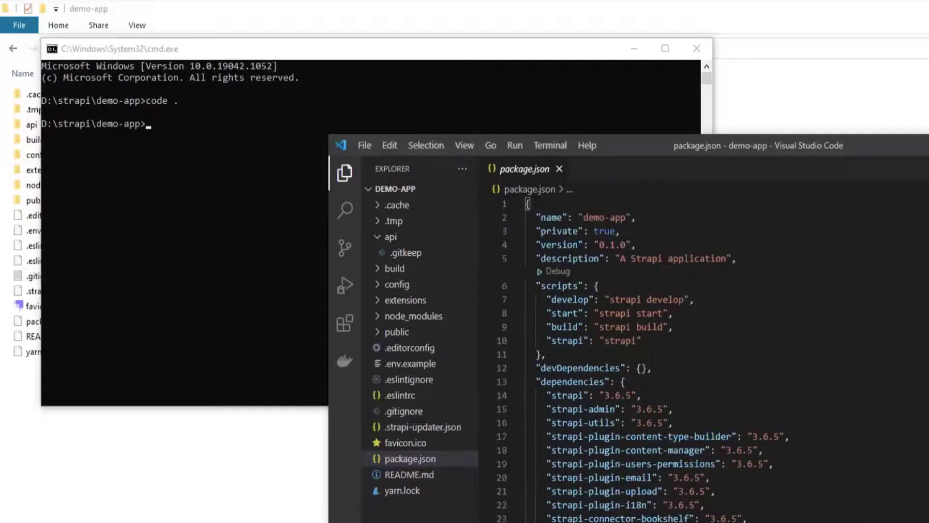
{"action": "scroll", "coordinate": [546, 456], "scroll_direction": "down", "scroll_amount": 4}
{"action": "scroll", "coordinate": [546, 456], "scroll_direction": "up", "scroll_amount": 4}
{"action": "left_click_drag", "start_coordinate": [537, 382], "coordinate": [754, 519]}
{"action": "left_click", "coordinate": [621, 368]}
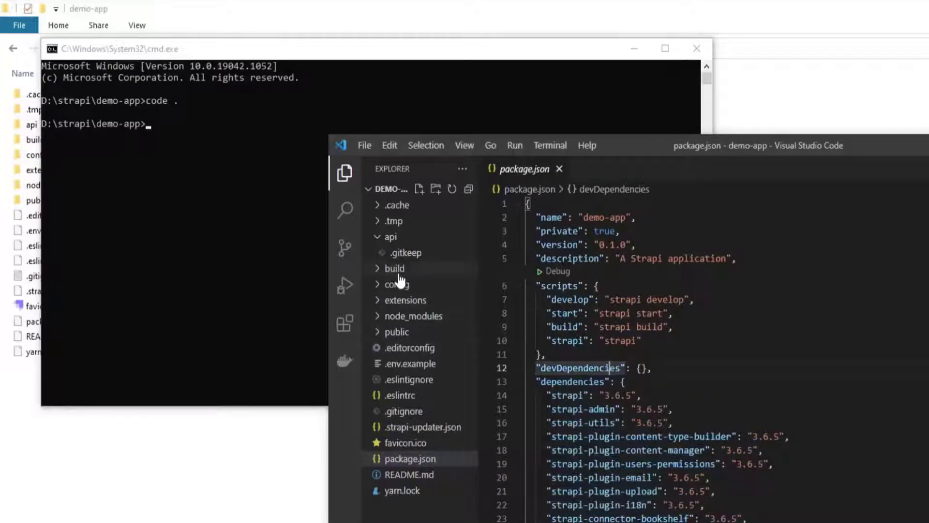
{"action": "left_click", "coordinate": [378, 237]}
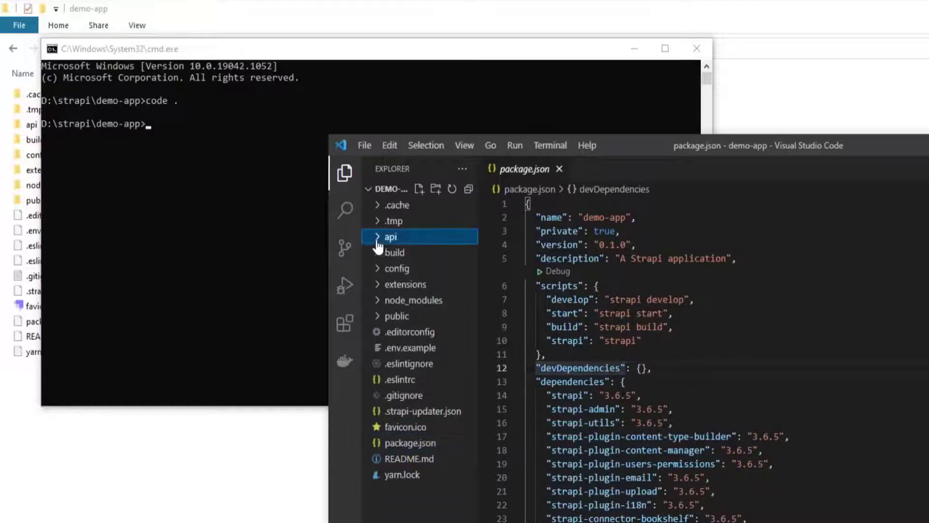
{"action": "left_click", "coordinate": [379, 237]}
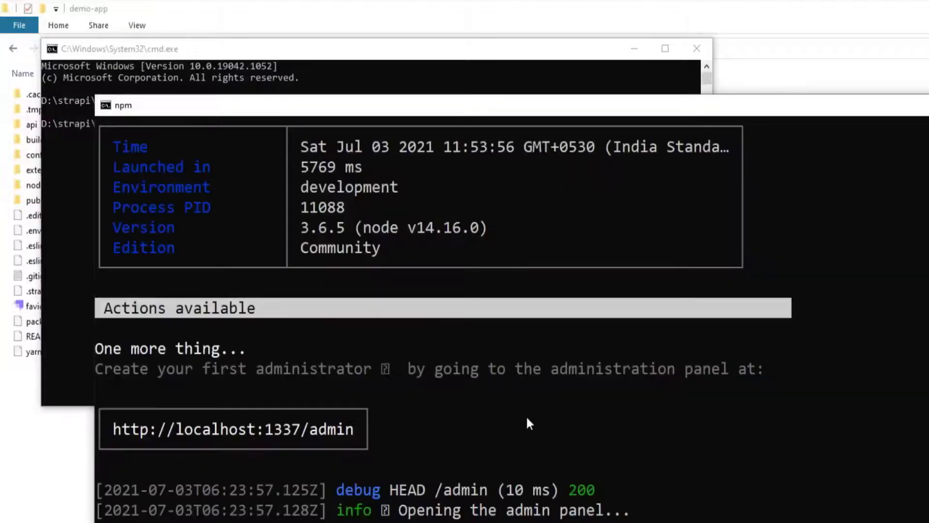
Stop the Strapi server with Ctrl+C, answering y to both 'Terminate batch job' prompts
{"action": "left_click", "coordinate": [522, 406]}
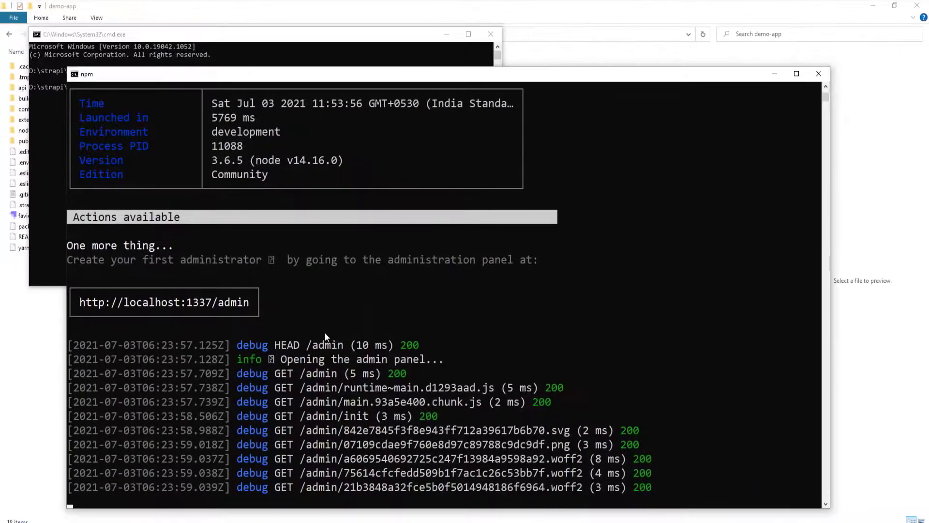
{"action": "key", "text": "ctrl+c"}
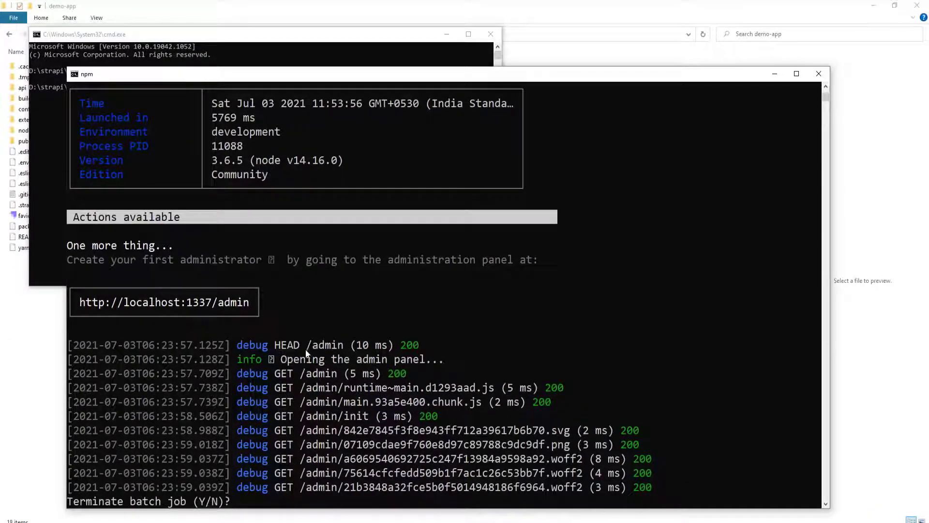
{"action": "type", "text": "y"}
{"action": "key", "text": "Return"}
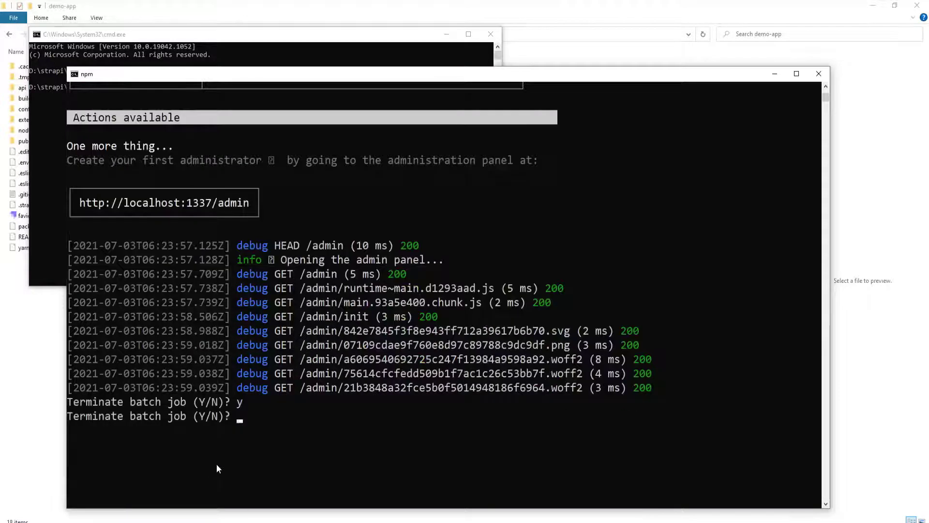
{"action": "type", "text": "y"}
{"action": "key", "text": "Return"}
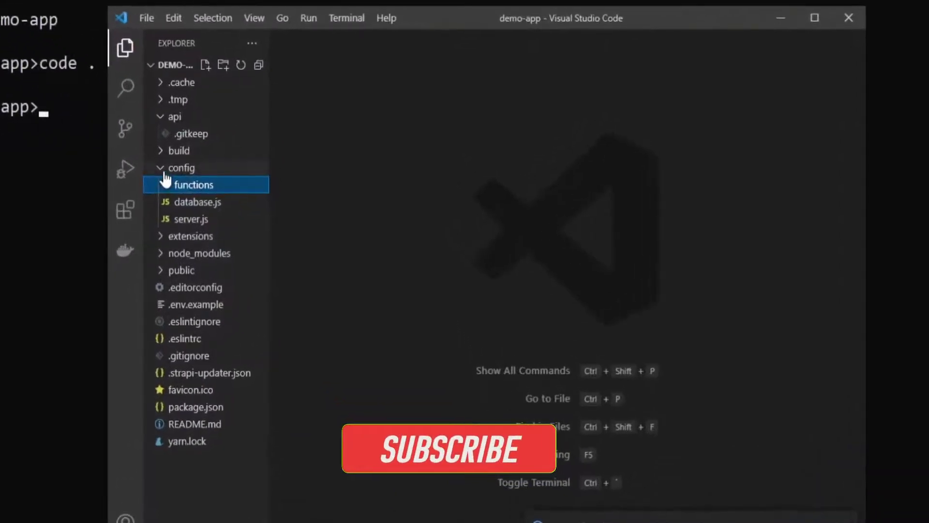
Tidy the Explorer folders and open a new integrated PowerShell terminal in demo-app
{"action": "left_click", "coordinate": [165, 173]}
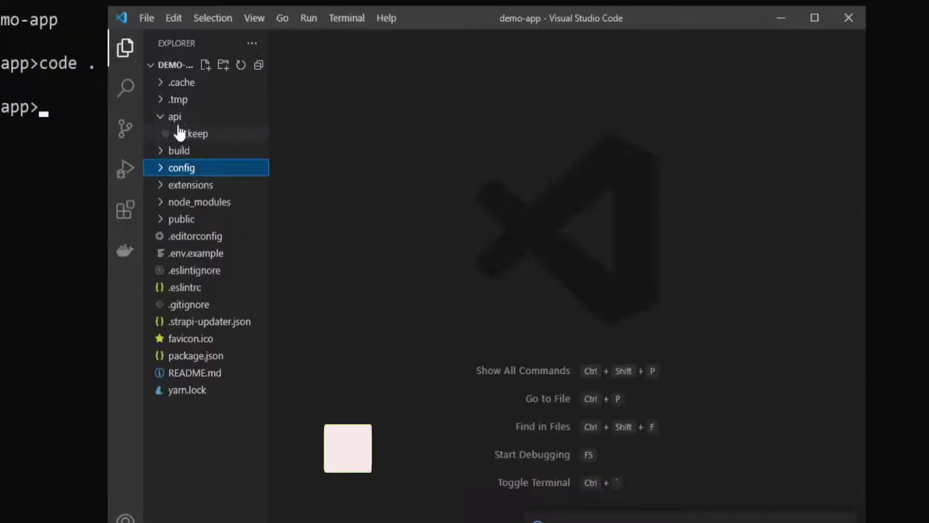
{"action": "left_click", "coordinate": [163, 121]}
{"action": "left_click", "coordinate": [165, 123]}
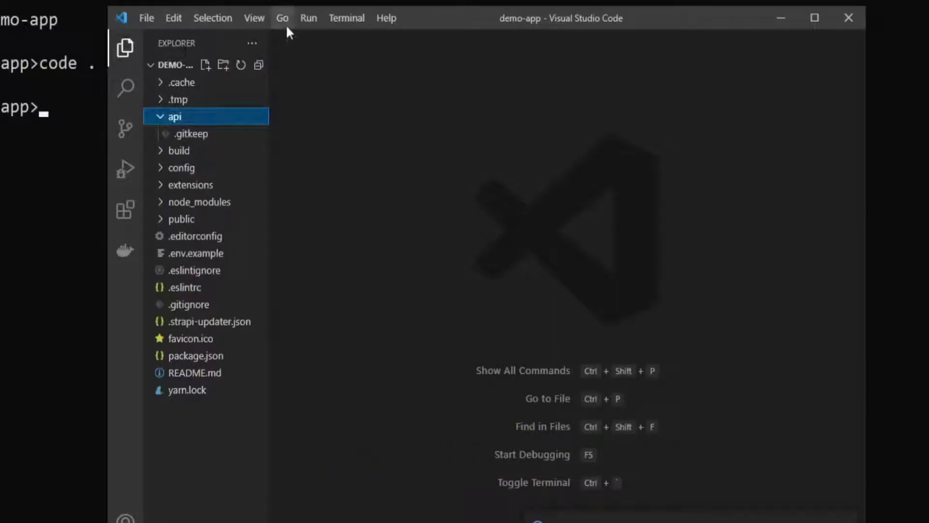
{"action": "left_click", "coordinate": [334, 18]}
{"action": "left_click", "coordinate": [351, 53]}
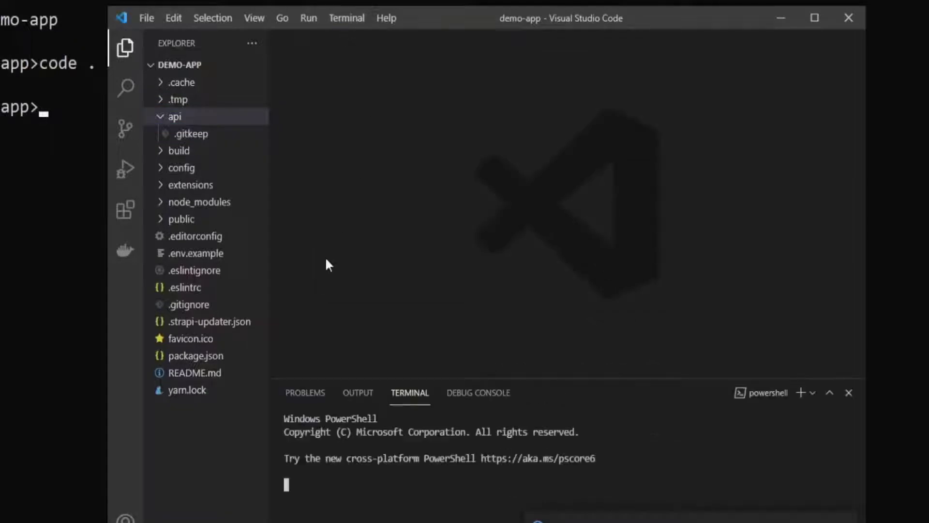
Open package.json and highlight the develop and start scripts
{"action": "left_click", "coordinate": [195, 357]}
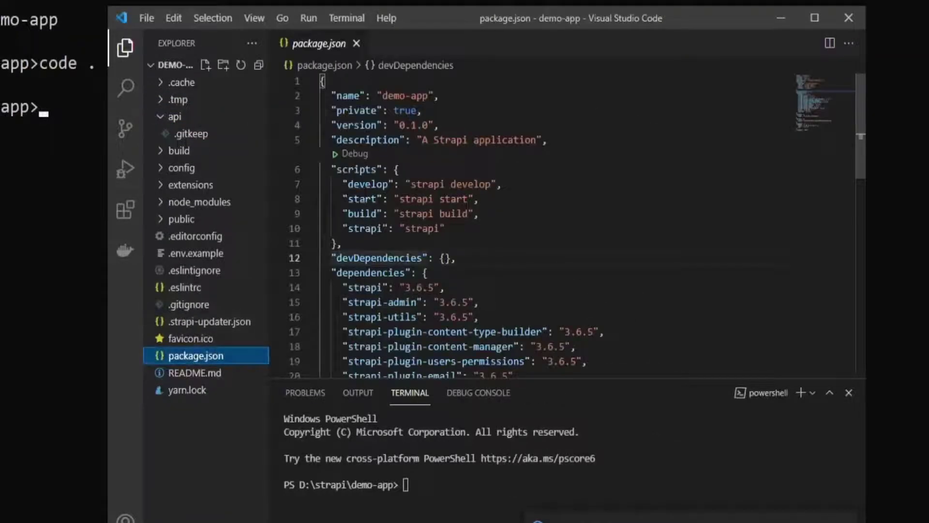
{"action": "left_click", "coordinate": [502, 184]}
{"action": "scroll", "coordinate": [502, 193], "scroll_direction": "down", "scroll_amount": 2}
{"action": "scroll", "coordinate": [501, 194], "scroll_direction": "up", "scroll_amount": 2}
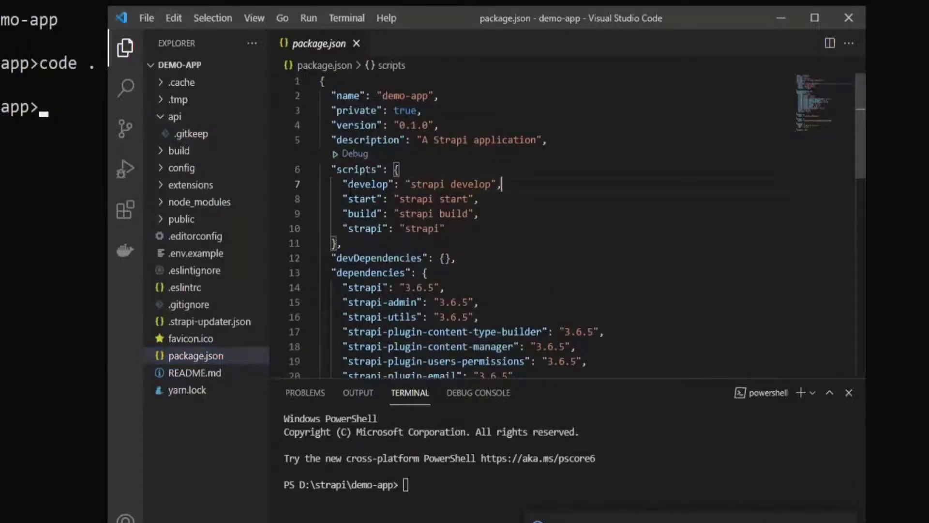
{"action": "left_click_drag", "start_coordinate": [348, 185], "coordinate": [388, 199]}
{"action": "left_click", "coordinate": [372, 214]}
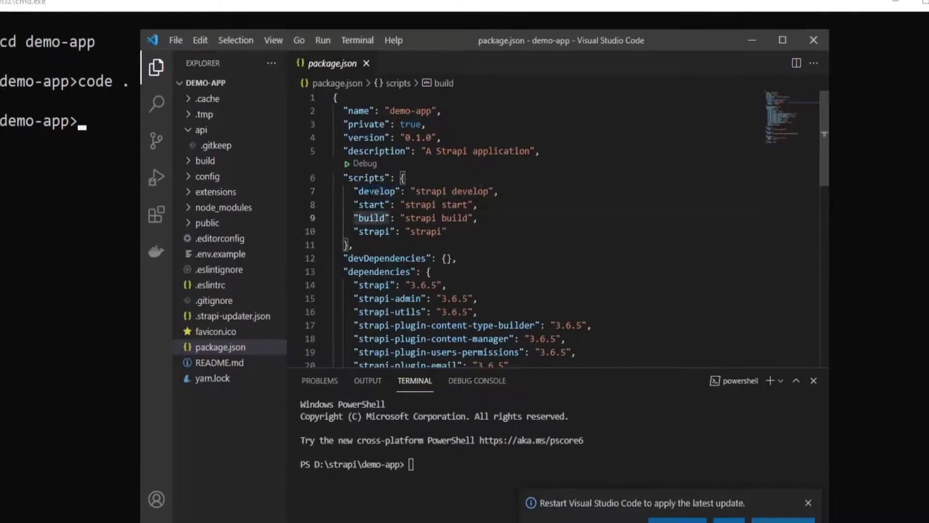
{"action": "double_click", "coordinate": [372, 191]}
{"action": "left_click", "coordinate": [426, 191]}
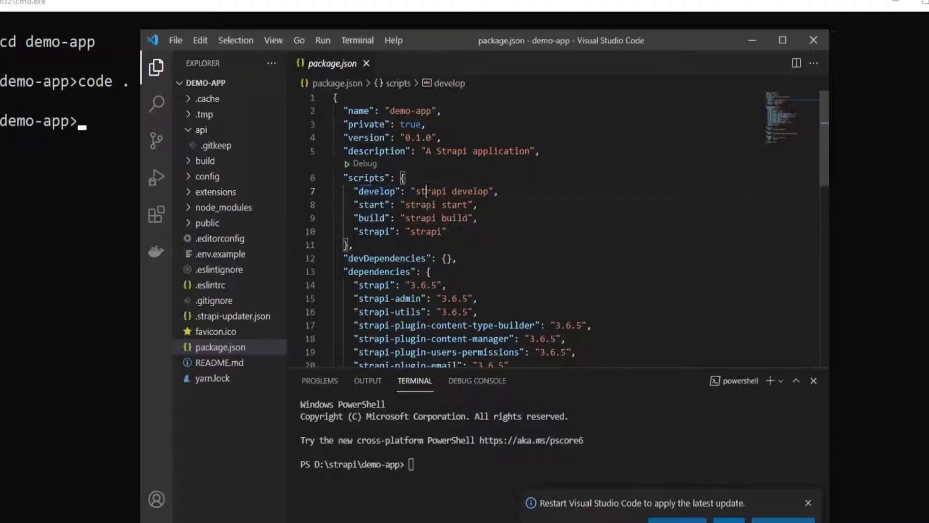
{"action": "double_click", "coordinate": [375, 192]}
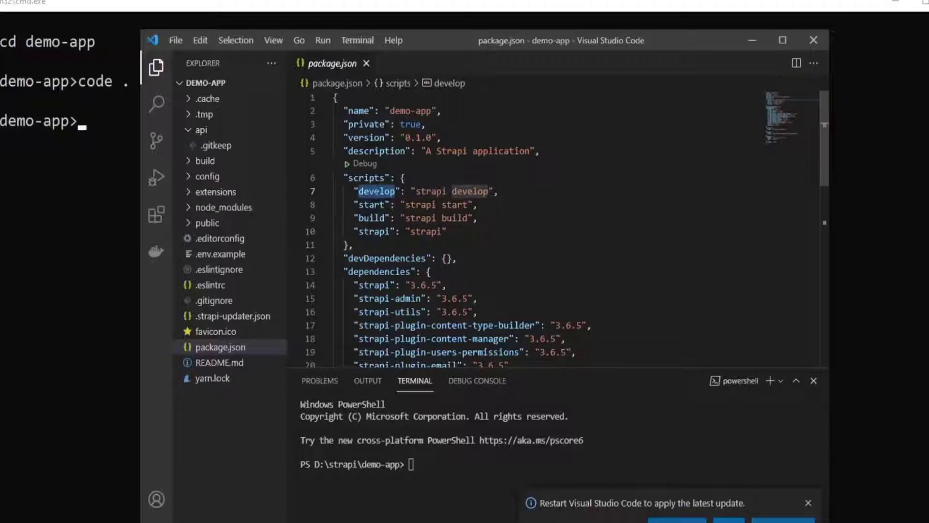
{"action": "left_click", "coordinate": [407, 178]}
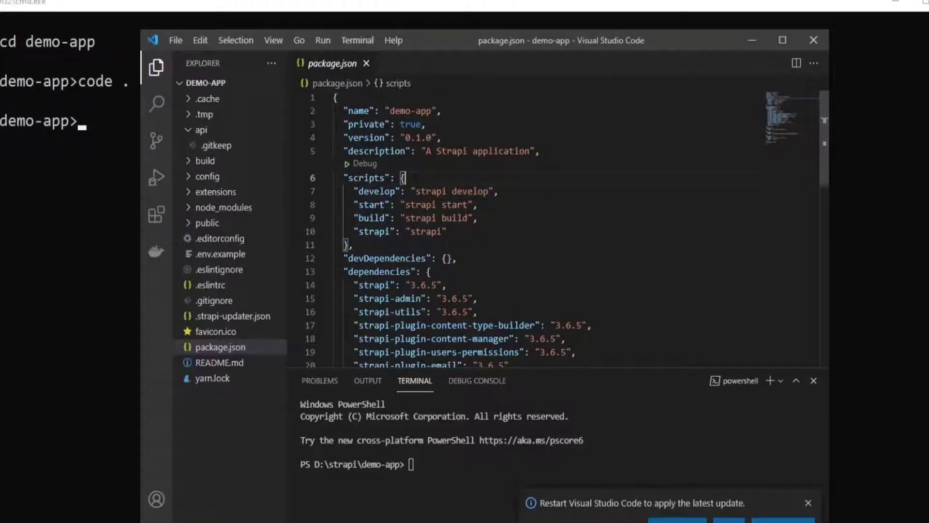
Review the scripts section and the build script's value, then return focus to the terminal
{"action": "left_click", "coordinate": [478, 205]}
{"action": "double_click", "coordinate": [375, 192]}
{"action": "double_click", "coordinate": [375, 191]}
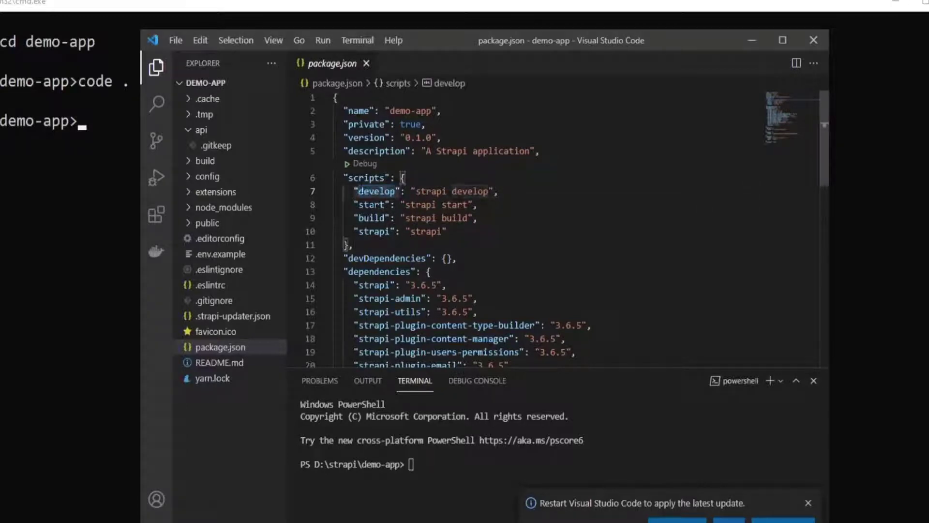
{"action": "double_click", "coordinate": [366, 178]}
{"action": "left_click", "coordinate": [363, 205]}
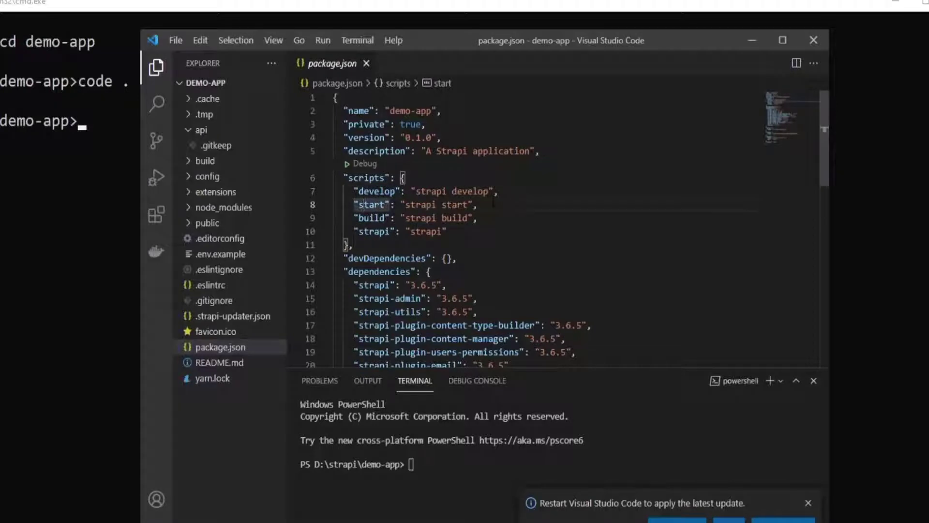
{"action": "mouse_move", "coordinate": [423, 206]}
{"action": "left_click", "coordinate": [423, 177]}
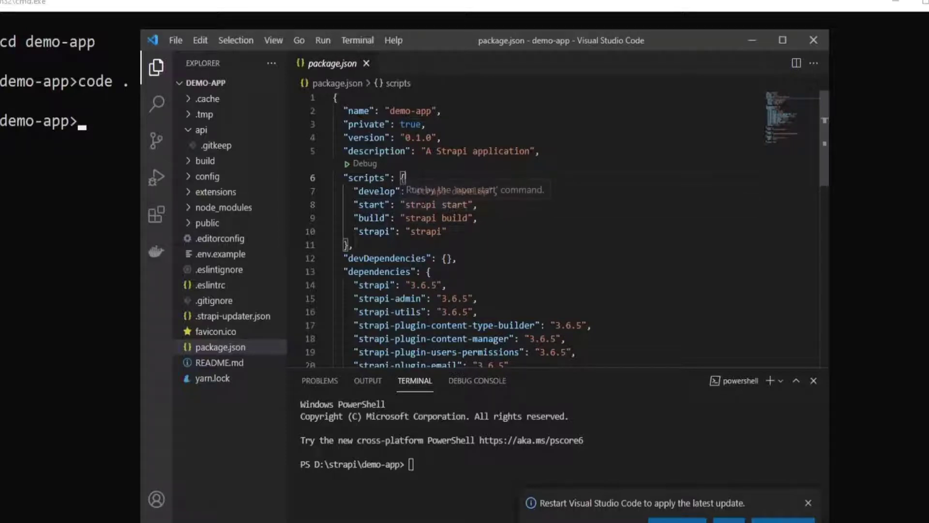
{"action": "left_click", "coordinate": [442, 218]}
{"action": "scroll", "coordinate": [441, 218], "scroll_direction": "down", "scroll_amount": 2}
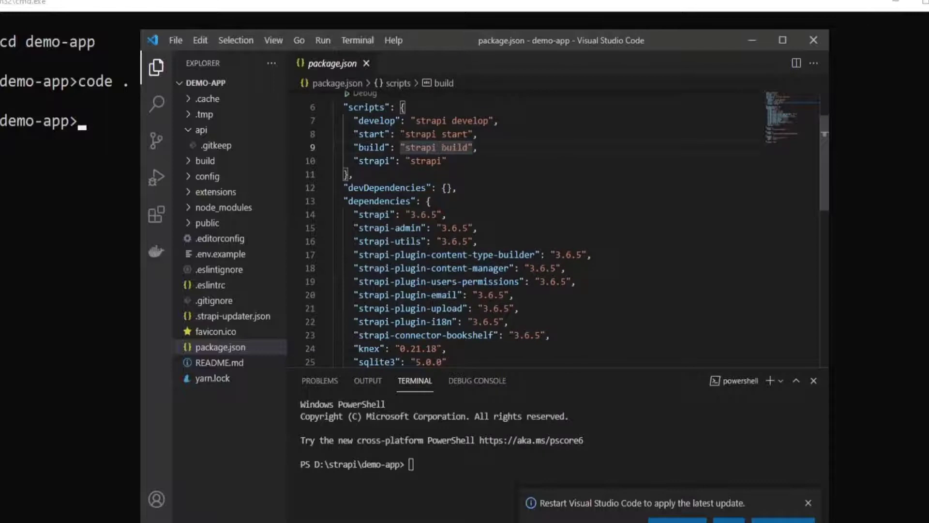
{"action": "scroll", "coordinate": [441, 218], "scroll_direction": "up", "scroll_amount": 2}
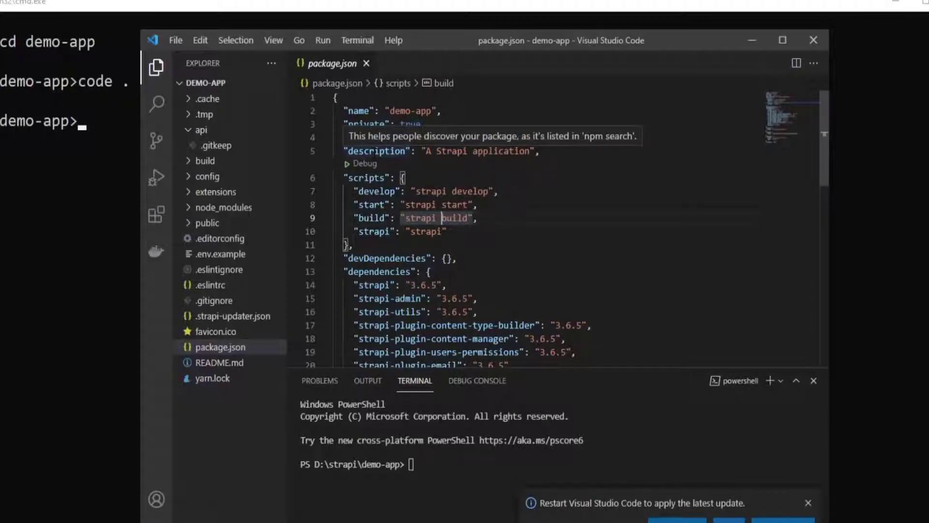
{"action": "left_click", "coordinate": [355, 232]}
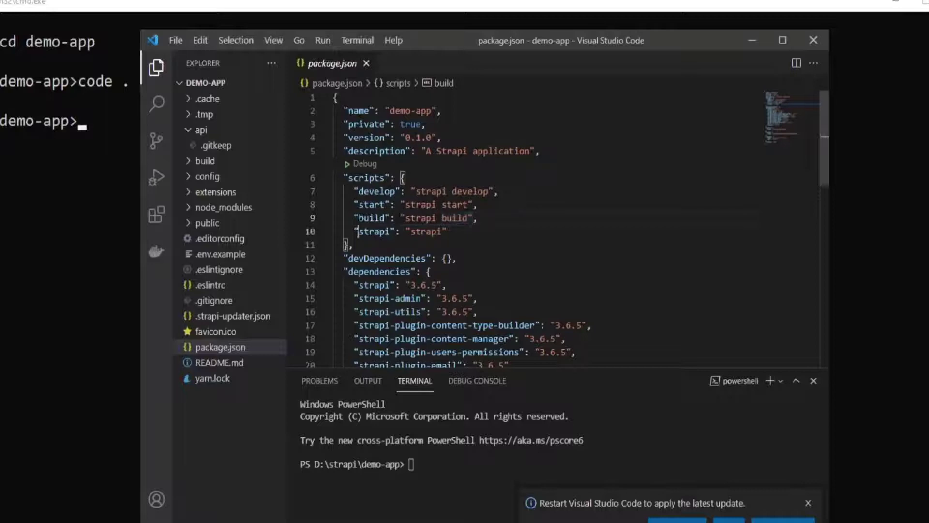
Try running 'strapi develop' in the VS Code terminal
{"action": "left_click", "coordinate": [504, 447]}
{"action": "type", "text": "stra"}
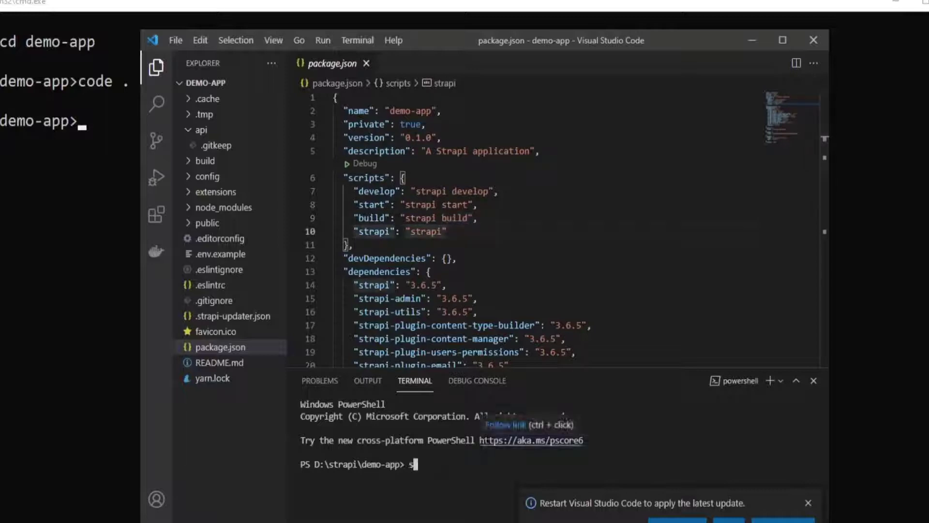
{"action": "type", "text": "pi"}
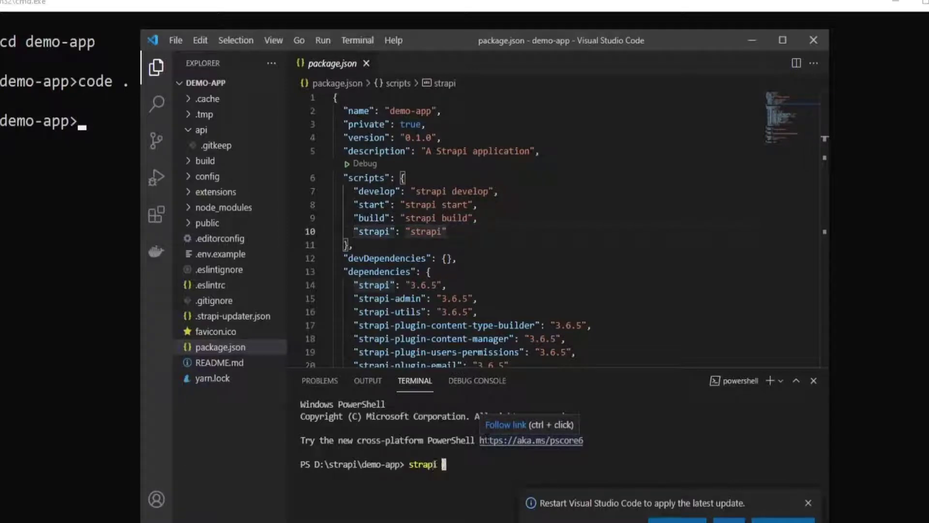
{"action": "left_click", "coordinate": [809, 502]}
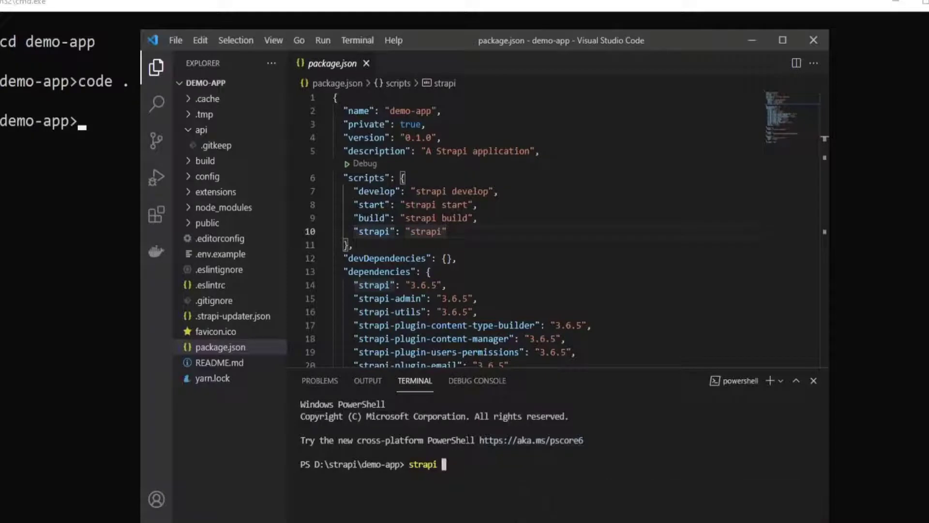
{"action": "type", "text": "d"}
{"action": "type", "text": "v"}
{"action": "key", "text": "BackSpace"}
{"action": "key", "text": "BackSpace"}
{"action": "key", "text": "BackSpace"}
{"action": "key", "text": "BackSpace"}
{"action": "key", "text": "BackSpace"}
{"action": "key", "text": "BackSpace"}
{"action": "key", "text": "BackSpace"}
{"action": "key", "text": "BackSpace"}
{"action": "key", "text": "BackSpace"}
{"action": "type", "text": "strapi develop"}
{"action": "key", "text": "Return"}
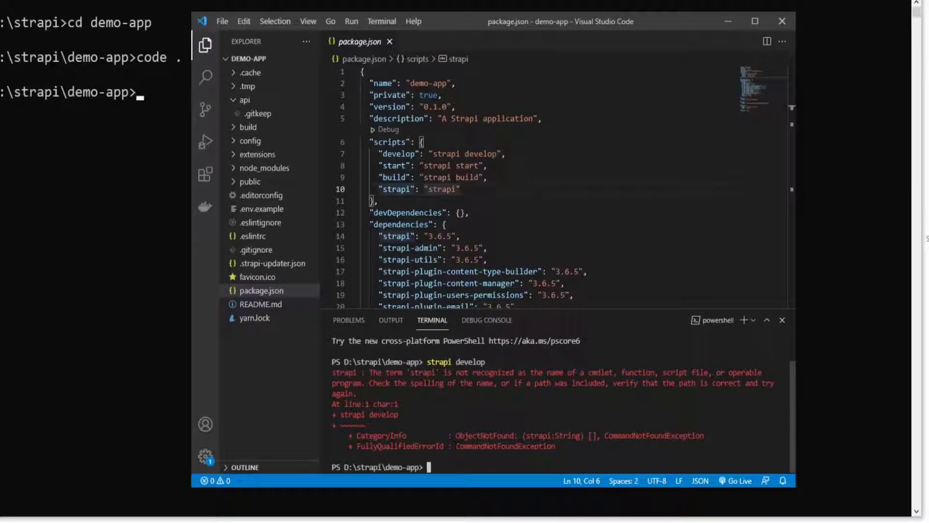
Start the Strapi server with 'yarn develop', then return to the editor's config folder
{"action": "type", "text": "yarn run develop"}
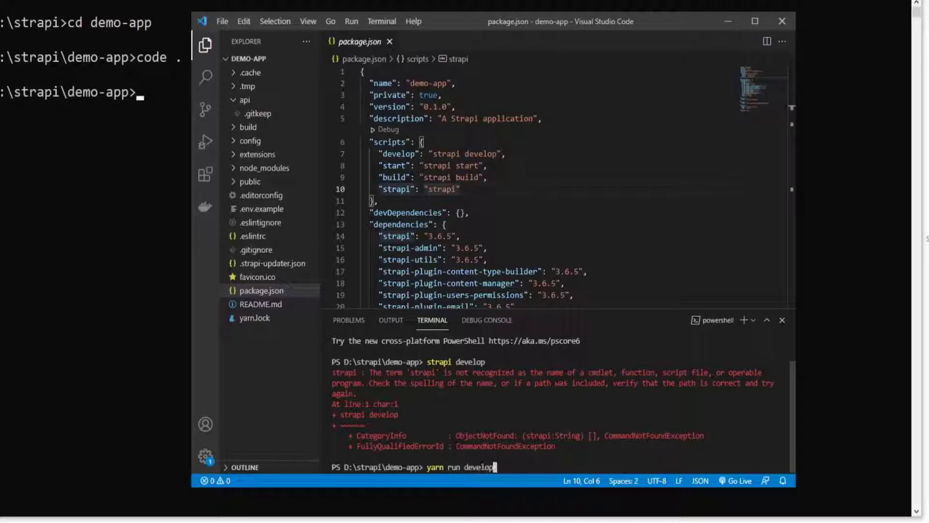
{"action": "key", "text": "BackSpace"}
{"action": "key", "text": "BackSpace"}
{"action": "key", "text": "BackSpace"}
{"action": "key", "text": "BackSpace"}
{"action": "key", "text": "BackSpace"}
{"action": "key", "text": "BackSpace"}
{"action": "key", "text": "BackSpace"}
{"action": "key", "text": "BackSpace"}
{"action": "key", "text": "BackSpace"}
{"action": "key", "text": "BackSpace"}
{"action": "key", "text": "BackSpace"}
{"action": "key", "text": "BackSpace"}
{"action": "key", "text": "BackSpace"}
{"action": "type", "text": "n develop"}
{"action": "key", "text": "Return"}
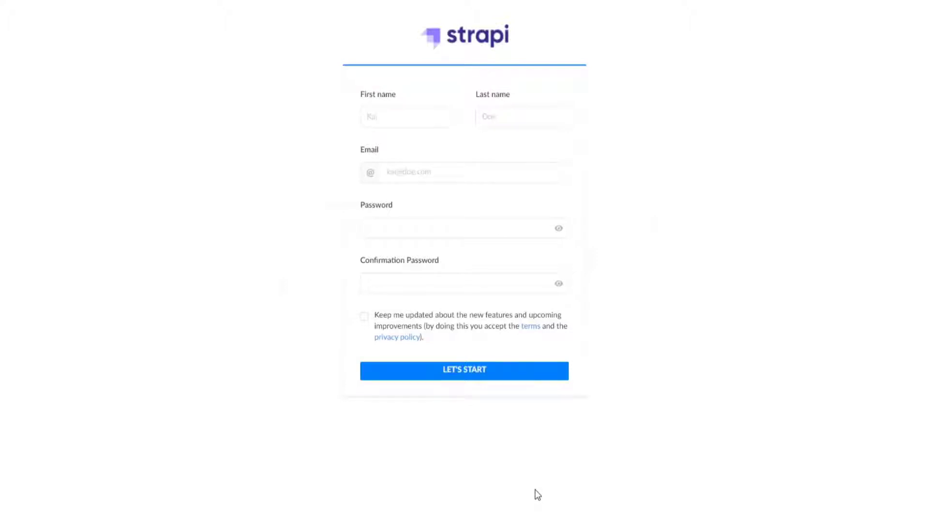
{"action": "key", "text": "alt+Tab"}
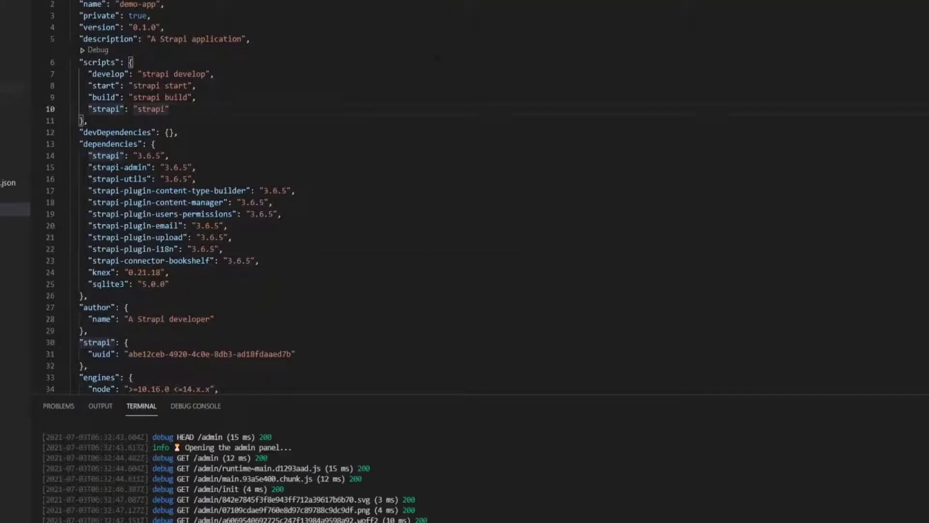
{"action": "left_click", "coordinate": [35, 108]}
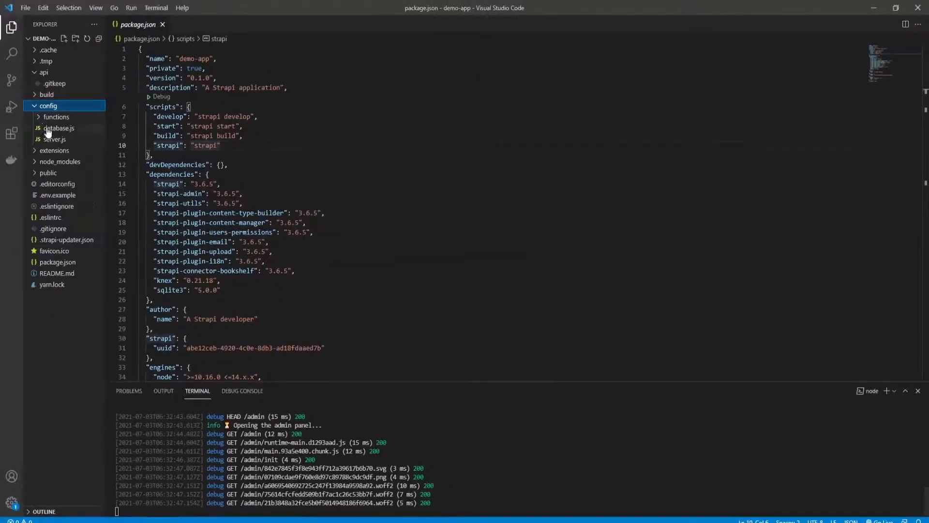
Open config/database.js and highlight the 'sqlite' client and '.tmp/data.db' path
{"action": "left_click", "coordinate": [56, 129]}
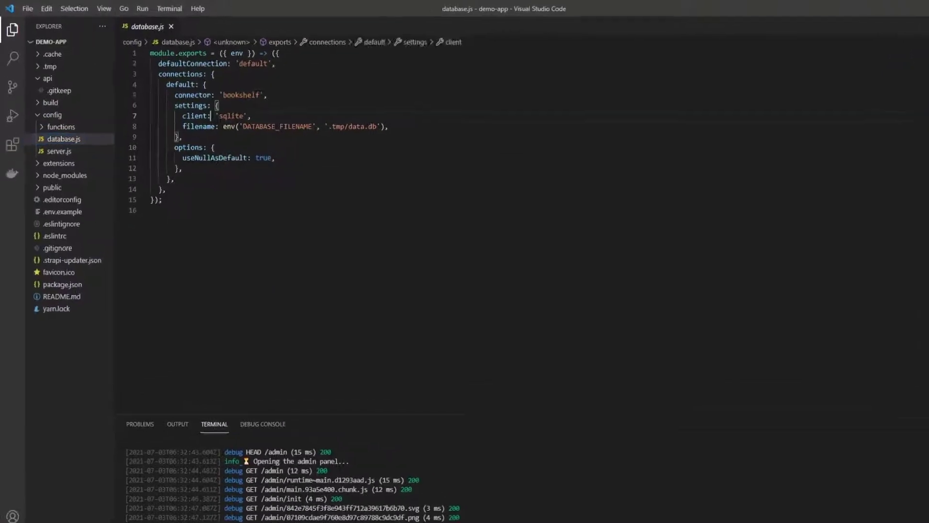
{"action": "left_click", "coordinate": [204, 153]}
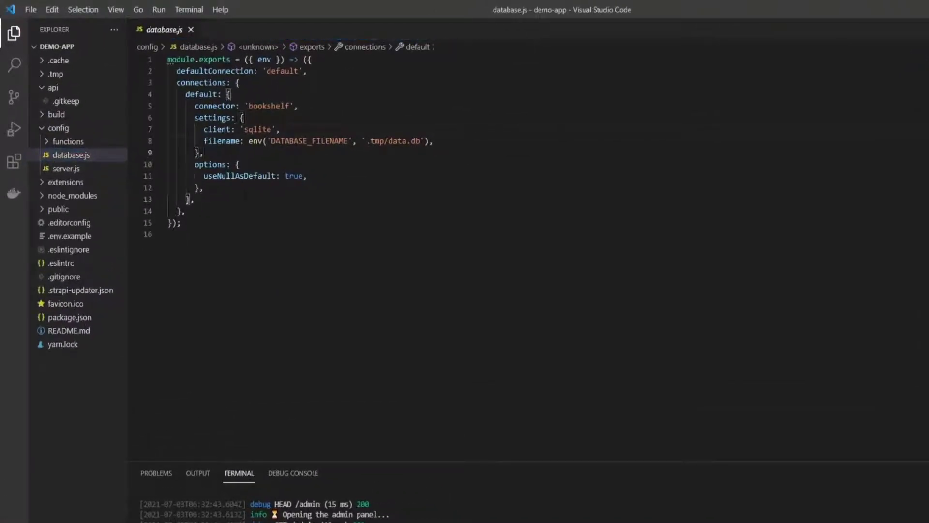
{"action": "double_click", "coordinate": [255, 129]}
{"action": "left_click", "coordinate": [264, 152]}
{"action": "left_click_drag", "start_coordinate": [367, 141], "coordinate": [420, 141]}
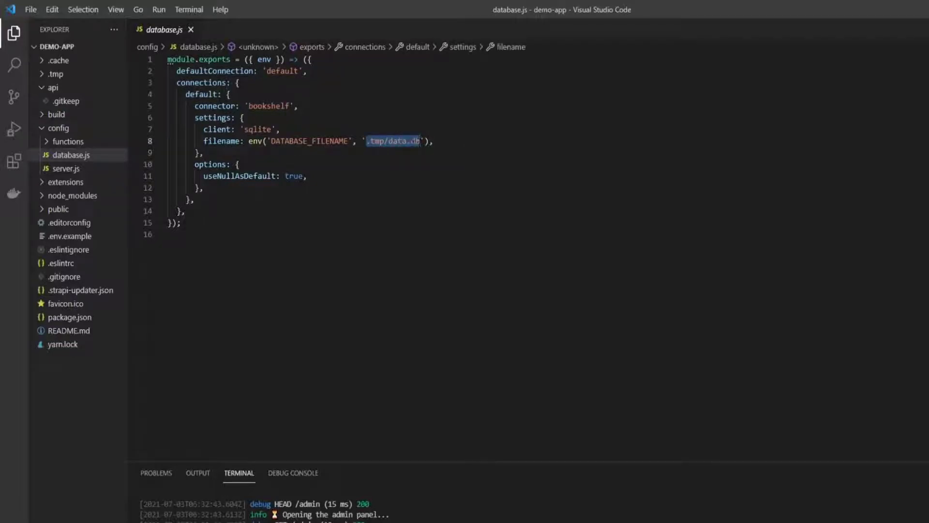
{"action": "left_click", "coordinate": [389, 141]}
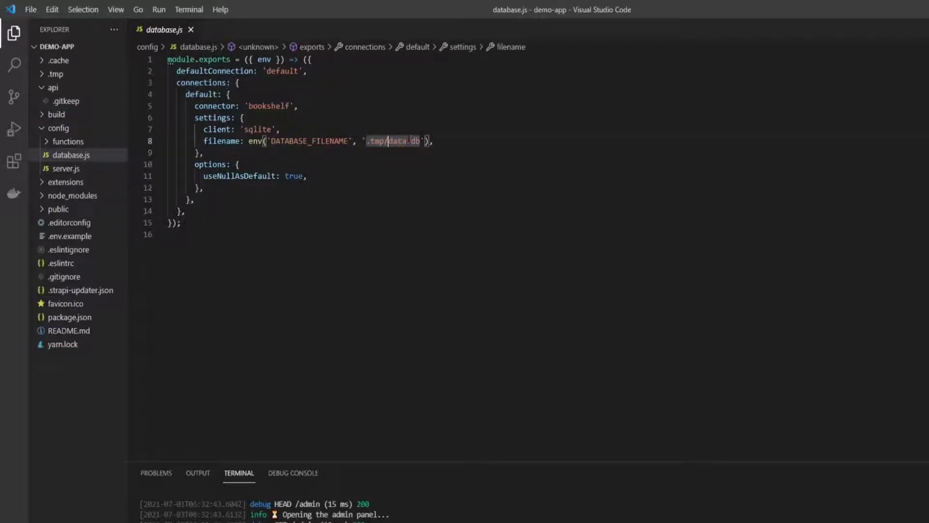
{"action": "left_click_drag", "start_coordinate": [388, 140], "coordinate": [421, 141]}
{"action": "left_click", "coordinate": [204, 153]}
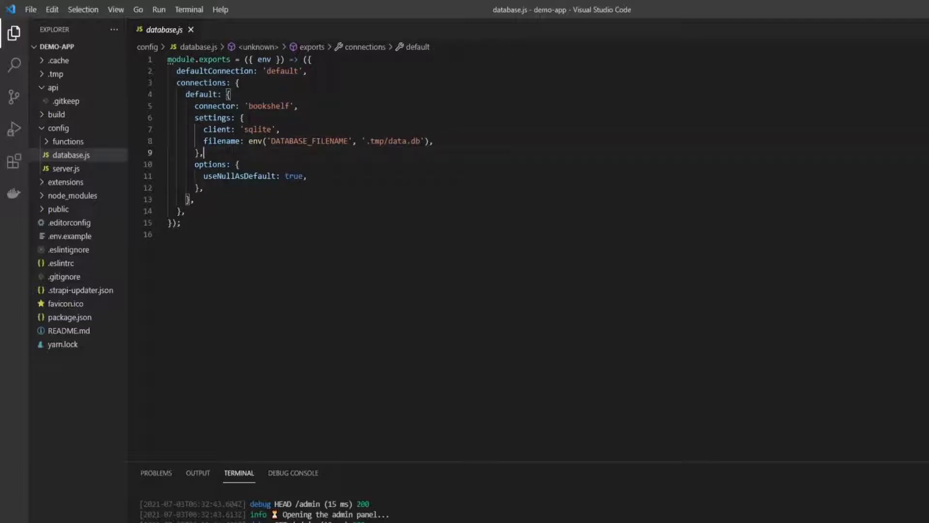
Highlight the client and filename lines of the connection settings block
{"action": "left_click", "coordinate": [245, 118]}
{"action": "left_click_drag", "start_coordinate": [195, 118], "coordinate": [199, 153]}
{"action": "left_click", "coordinate": [219, 154]}
{"action": "left_click_drag", "start_coordinate": [189, 117], "coordinate": [204, 141]}
{"action": "left_click", "coordinate": [213, 163]}
{"action": "left_click", "coordinate": [209, 154]}
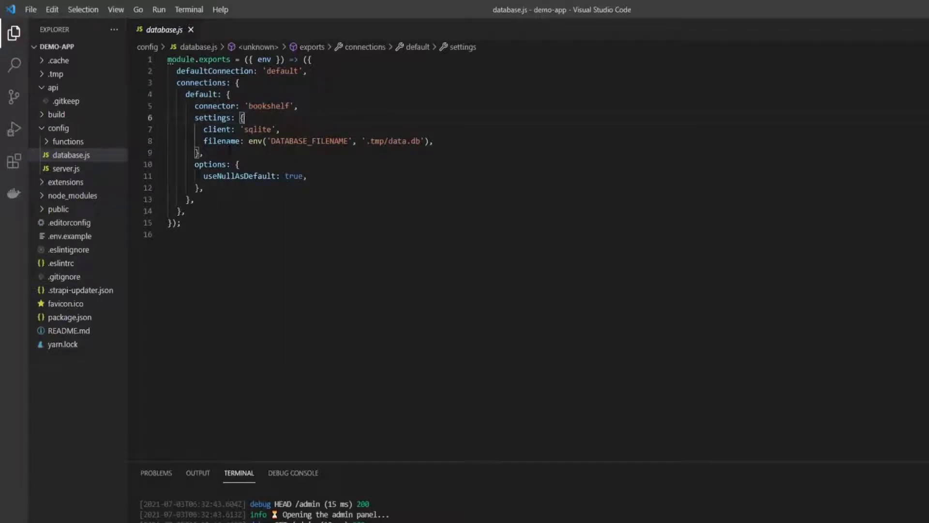
{"action": "left_click_drag", "start_coordinate": [245, 118], "coordinate": [434, 141]}
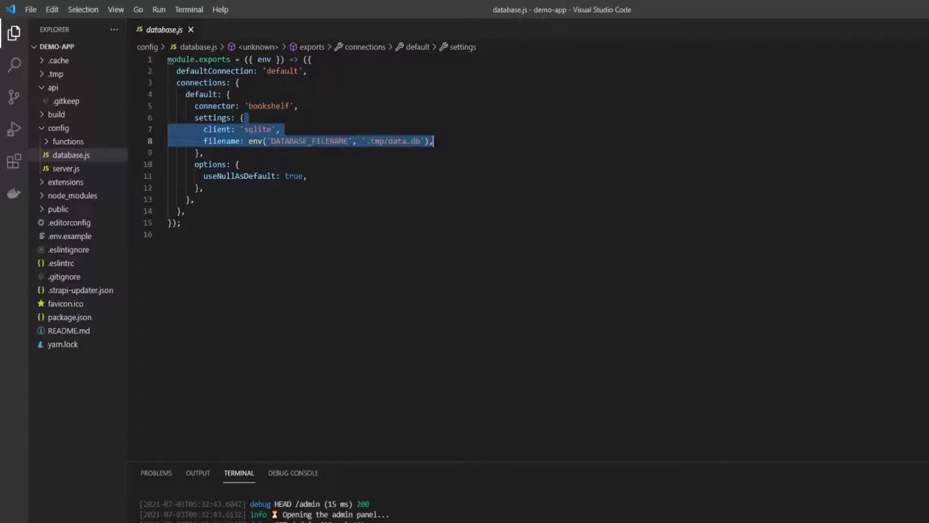
{"action": "left_click", "coordinate": [203, 153]}
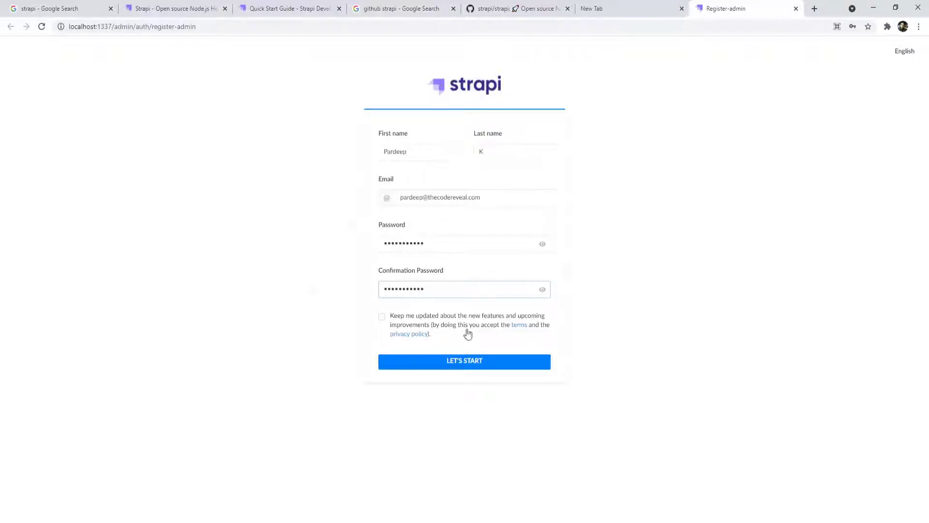
Correct both password fields to include an uppercase letter and resubmit the admin registration
{"action": "left_click", "coordinate": [382, 318]}
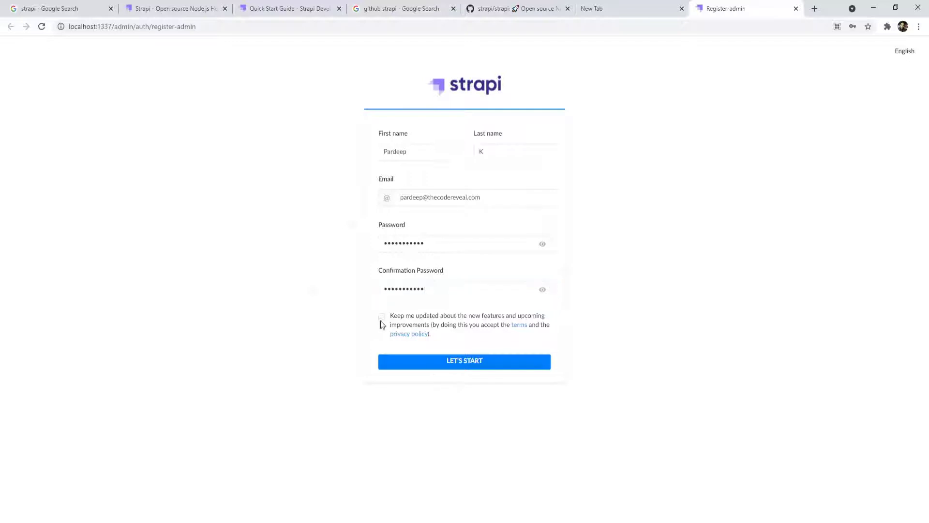
{"action": "left_click", "coordinate": [455, 369]}
{"action": "double_click", "coordinate": [422, 243]}
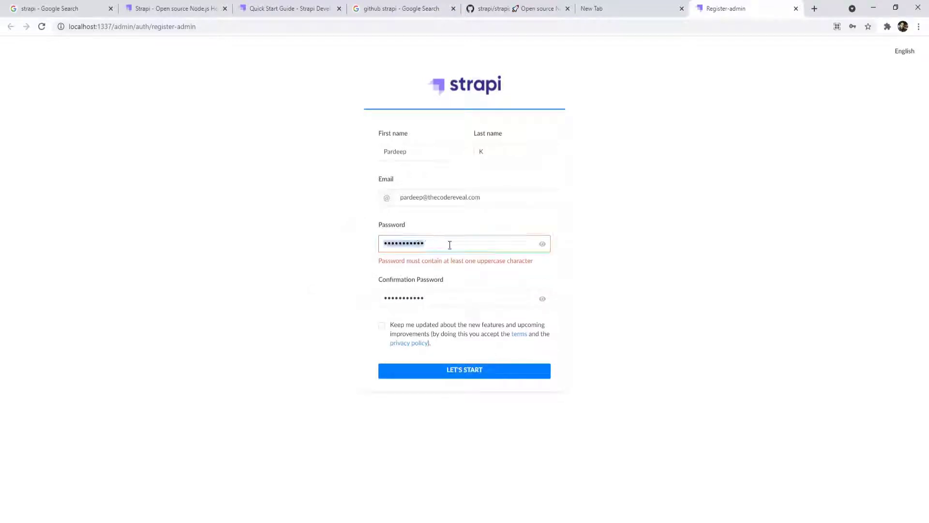
{"action": "left_click", "coordinate": [387, 243]}
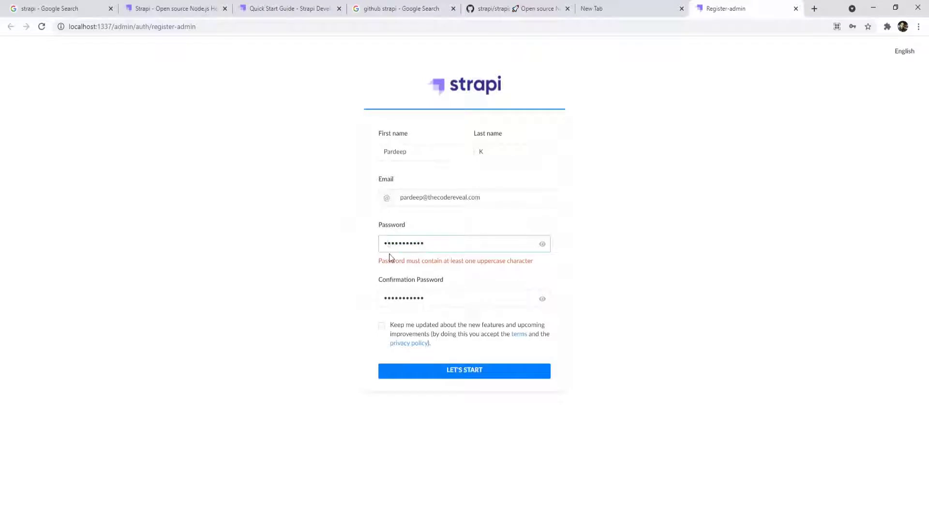
{"action": "key", "text": "BackSpace"}
{"action": "left_click", "coordinate": [390, 294]}
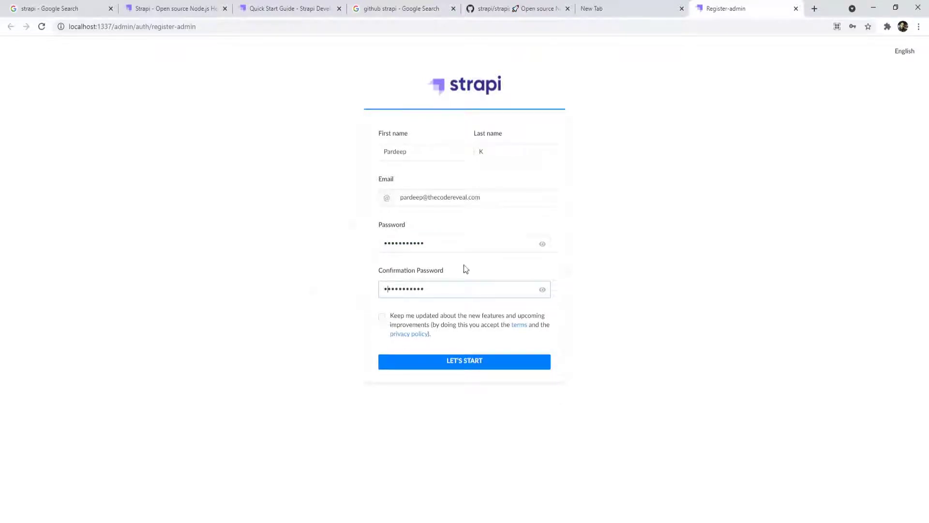
{"action": "left_click", "coordinate": [461, 366]}
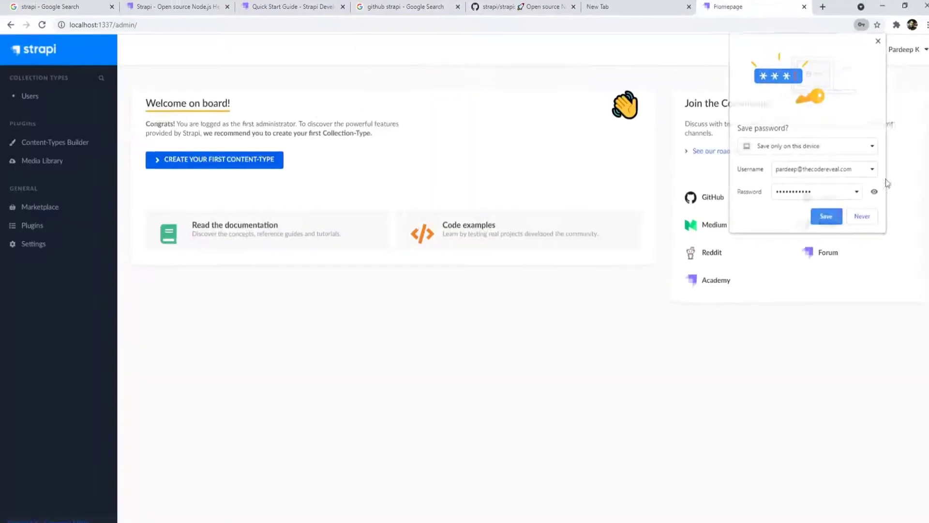
Dismiss the save-password prompt, zoom the page in, and open the Content-Types Builder
{"action": "left_click", "coordinate": [675, 154]}
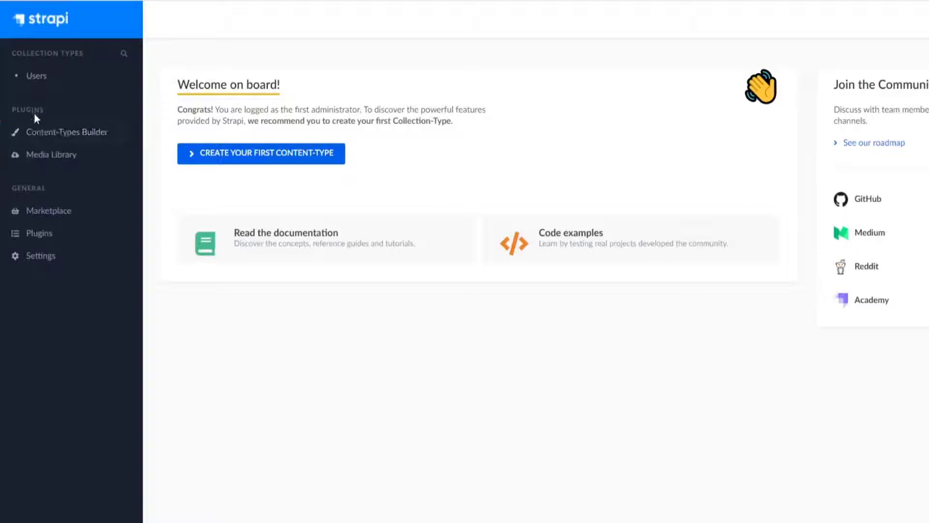
{"action": "key", "text": "ctrl+plus"}
{"action": "key", "text": "ctrl+plus"}
{"action": "key", "text": "ctrl+plus"}
{"action": "key", "text": "ctrl+plus"}
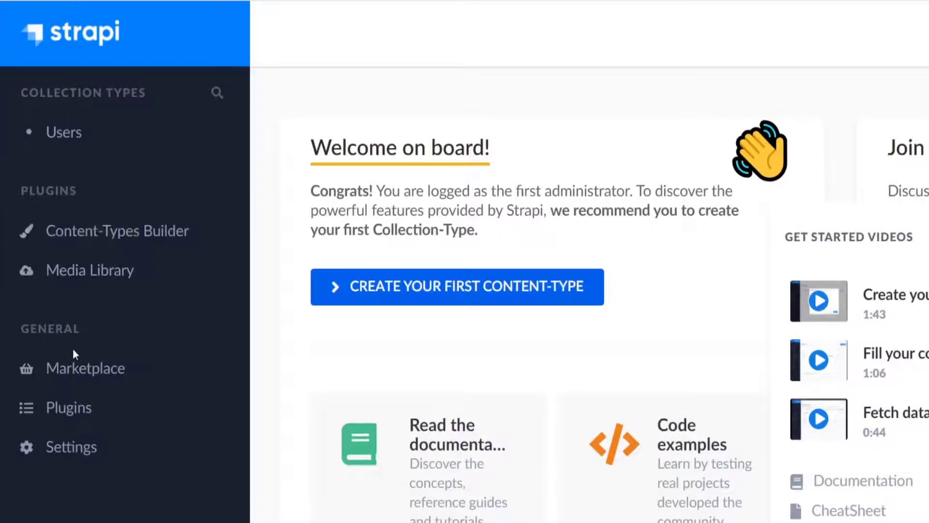
{"action": "left_click", "coordinate": [97, 234]}
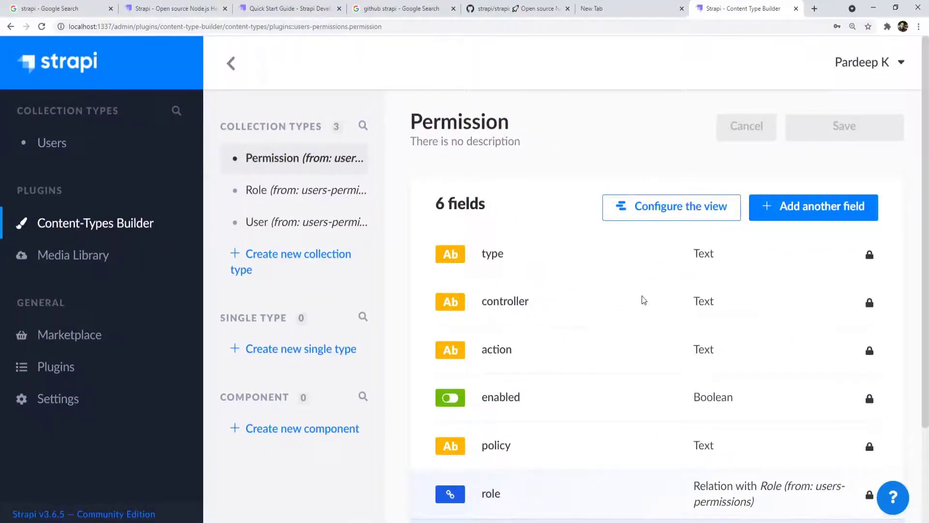
Set the browser zoom to 125% and start a new collection type
{"action": "key", "text": "ctrl+minus"}
{"action": "key", "text": "ctrl+minus"}
{"action": "key", "text": "ctrl+plus"}
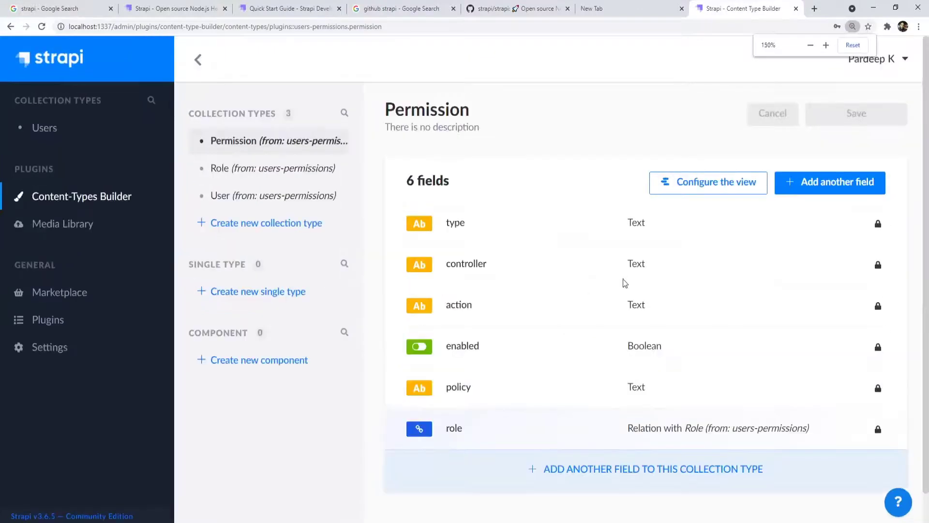
{"action": "key", "text": "ctrl+minus"}
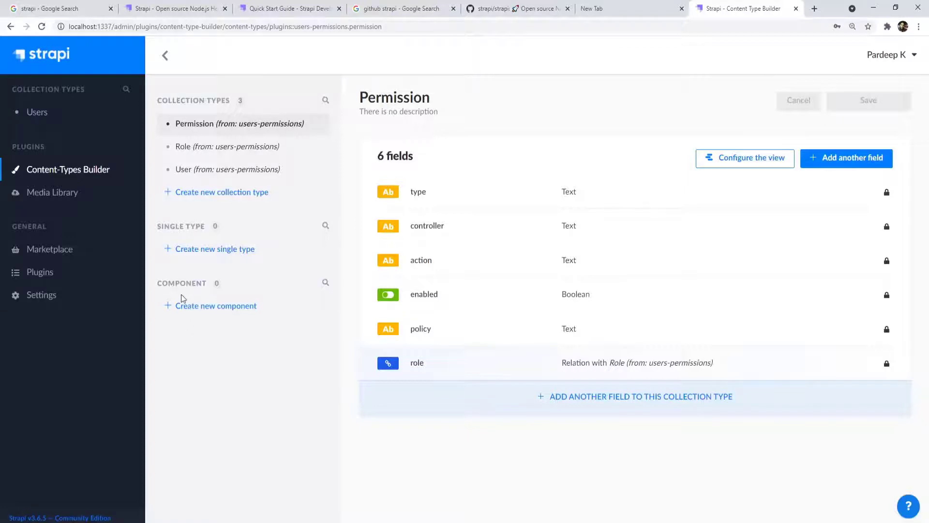
{"action": "key", "text": "ctrl+plus"}
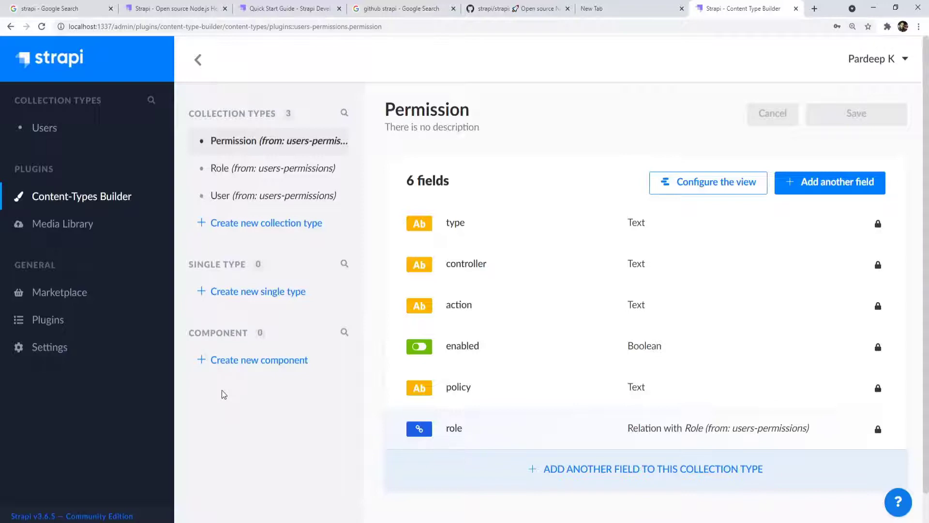
{"action": "key", "text": "ctrl+minus"}
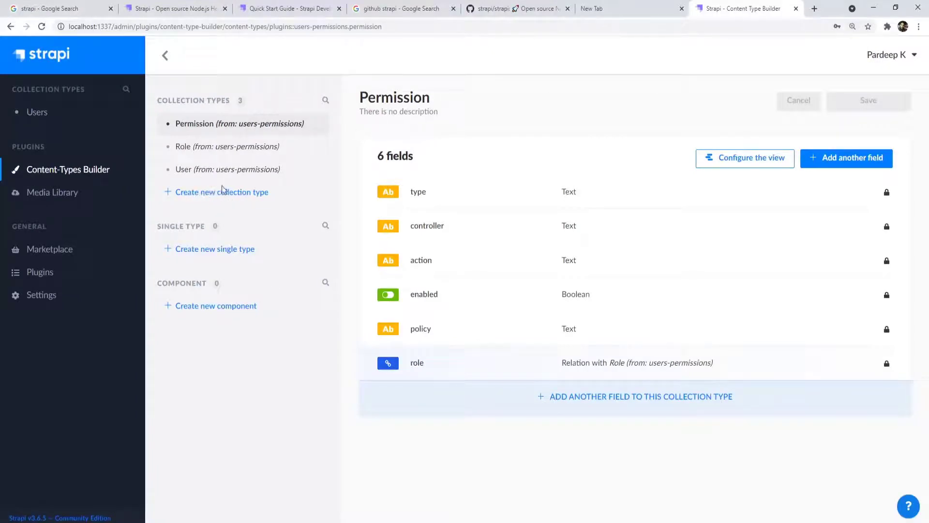
{"action": "left_click", "coordinate": [204, 193]}
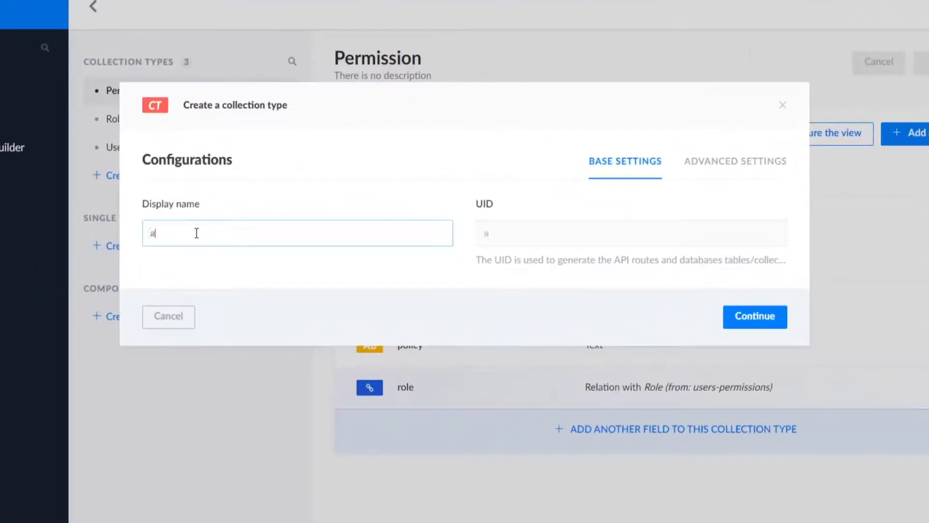
Name the new collection type 'article' and continue to field selection
{"action": "type", "text": "articlew"}
{"action": "key", "text": "BackSpace"}
{"action": "left_click_drag", "start_coordinate": [151, 234], "coordinate": [178, 236]}
{"action": "left_click", "coordinate": [187, 236]}
{"action": "left_click", "coordinate": [733, 320]}
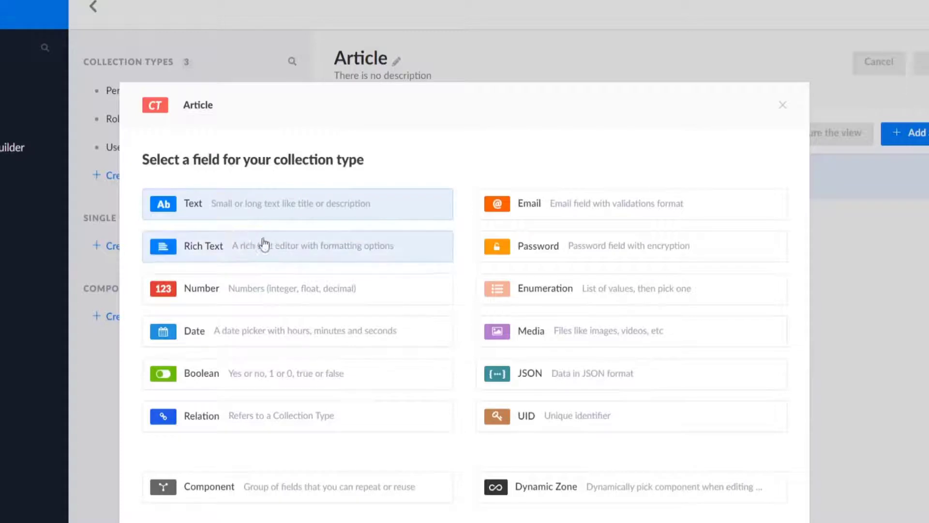
Add a required Text field named 'title' to Article
{"action": "left_click", "coordinate": [208, 211]}
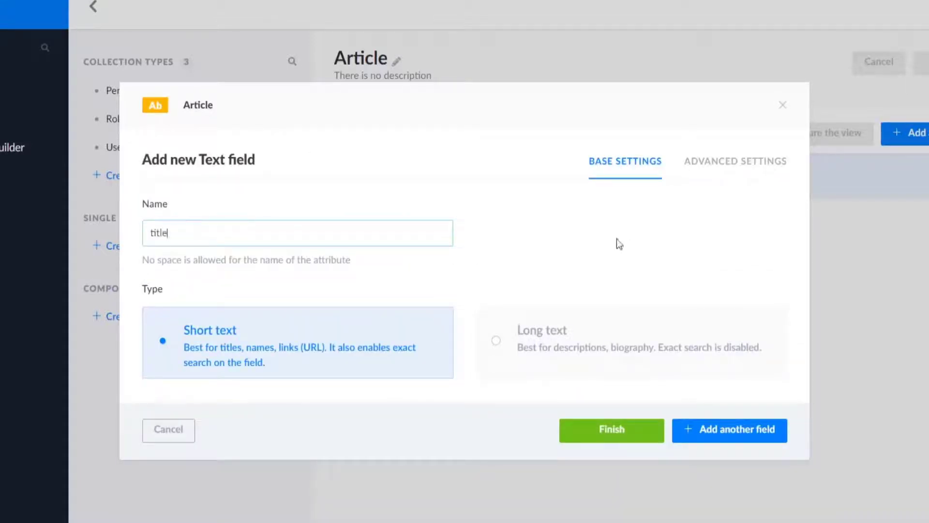
{"action": "left_click", "coordinate": [687, 177]}
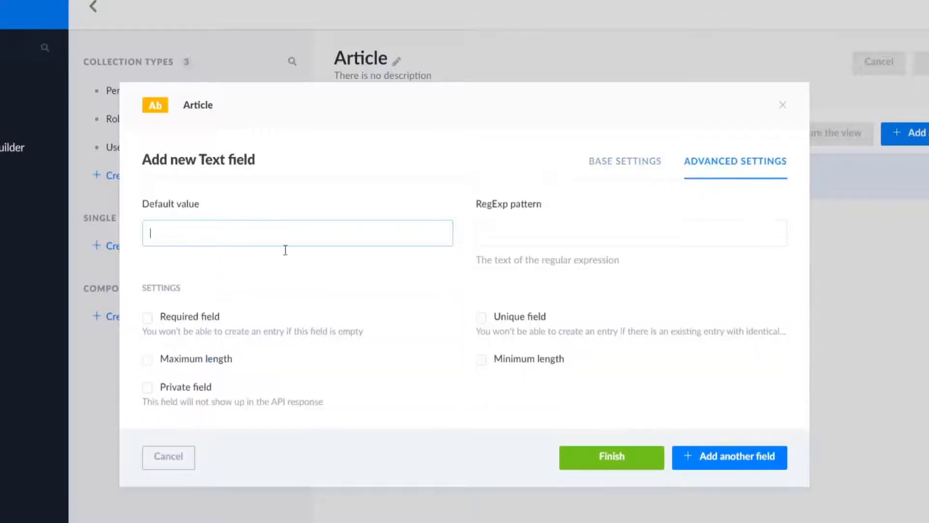
{"action": "left_click", "coordinate": [148, 318]}
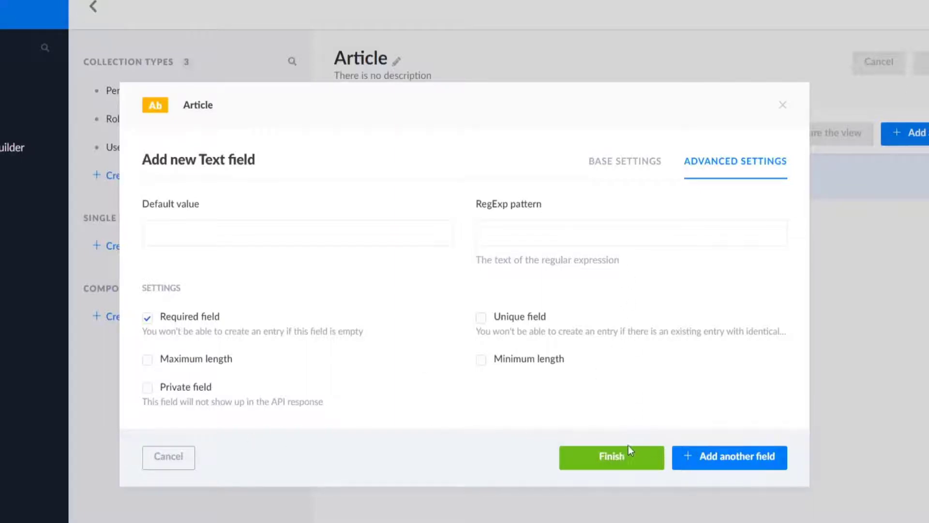
{"action": "left_click", "coordinate": [626, 161]}
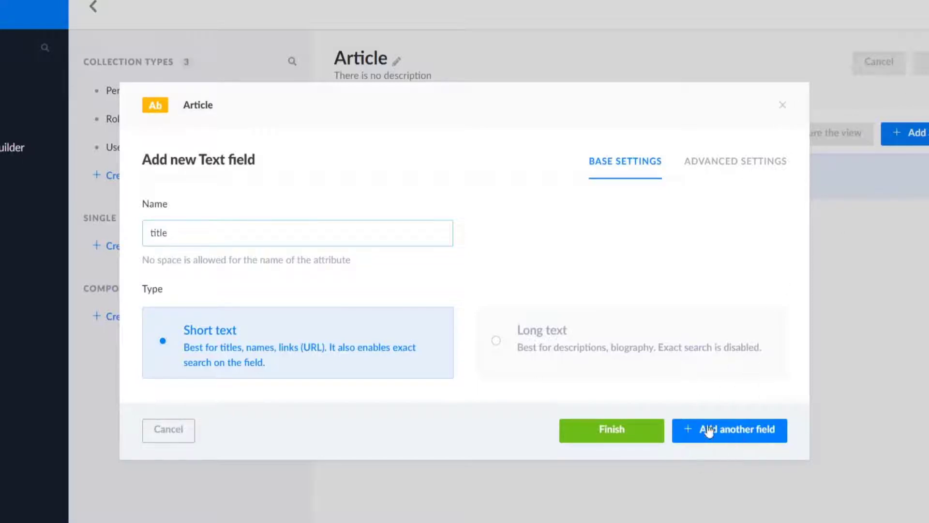
{"action": "left_click", "coordinate": [633, 429]}
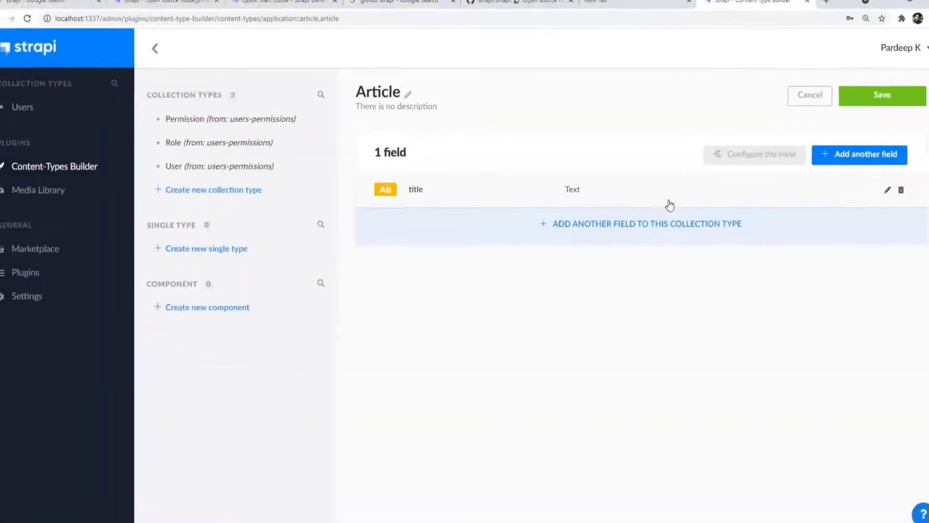
Add a Long text field named 'description' to Article
{"action": "left_click", "coordinate": [824, 158]}
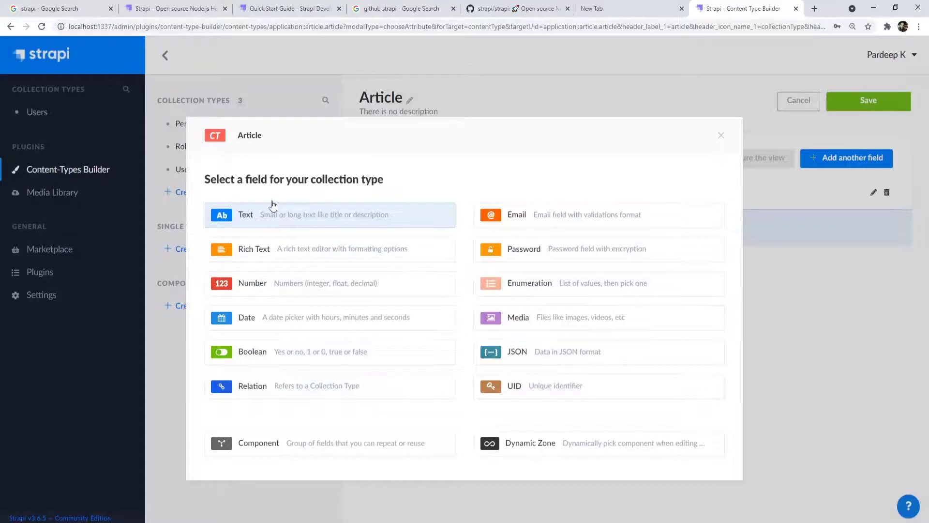
{"action": "left_click", "coordinate": [254, 214]}
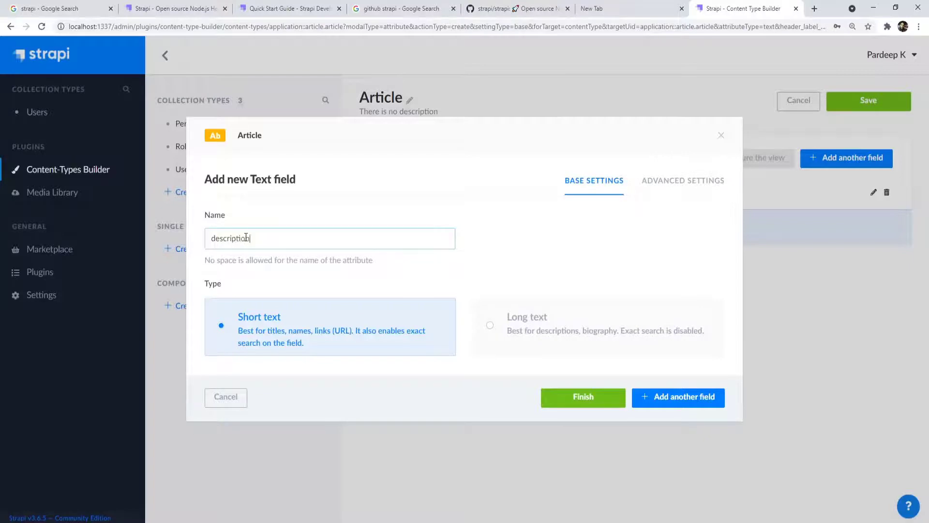
{"action": "left_click", "coordinate": [658, 182]}
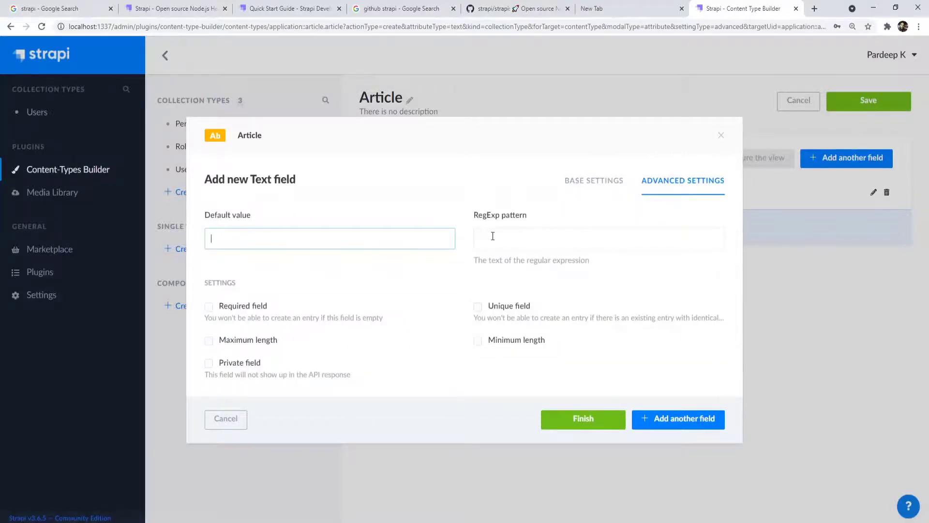
{"action": "left_click", "coordinate": [584, 185]}
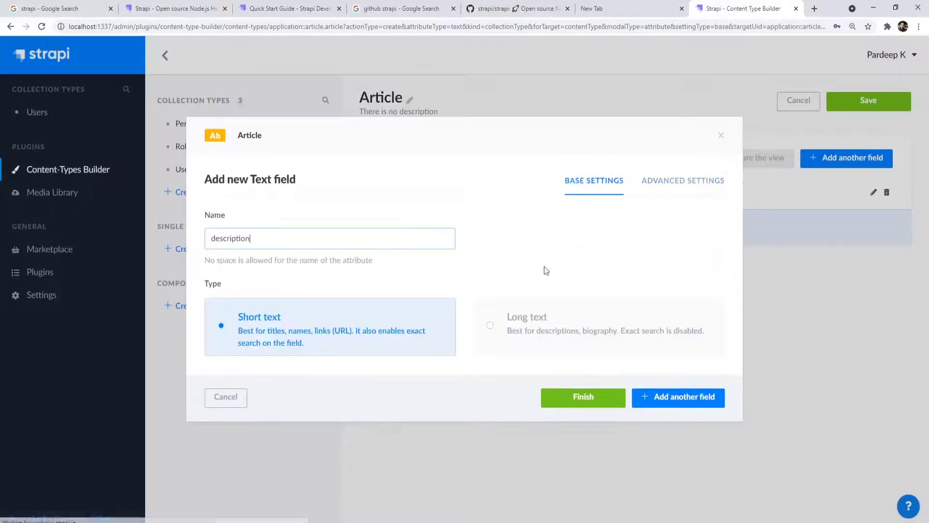
{"action": "left_click", "coordinate": [493, 329]}
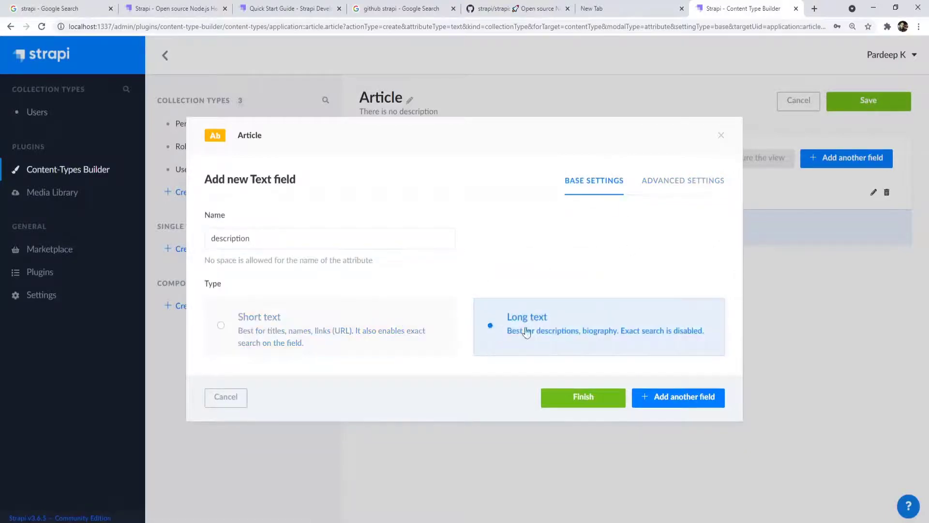
{"action": "left_click", "coordinate": [580, 402]}
Add a required Rich Text field named 'content' to Article
{"action": "left_click", "coordinate": [833, 165]}
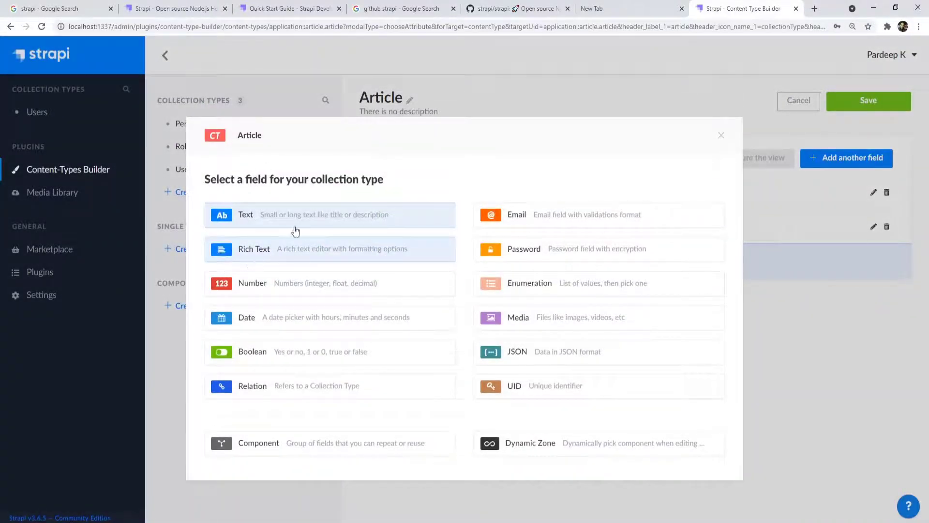
{"action": "left_click", "coordinate": [274, 250]}
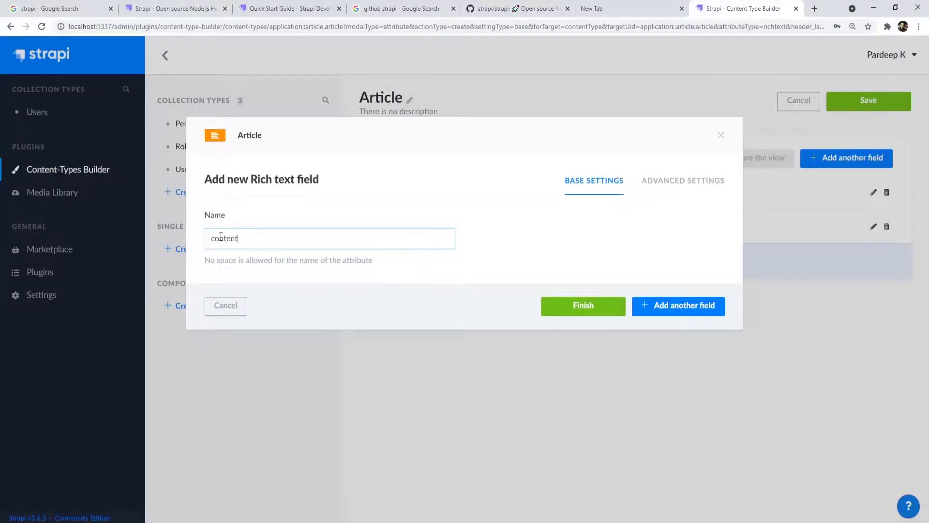
{"action": "left_click", "coordinate": [660, 181]}
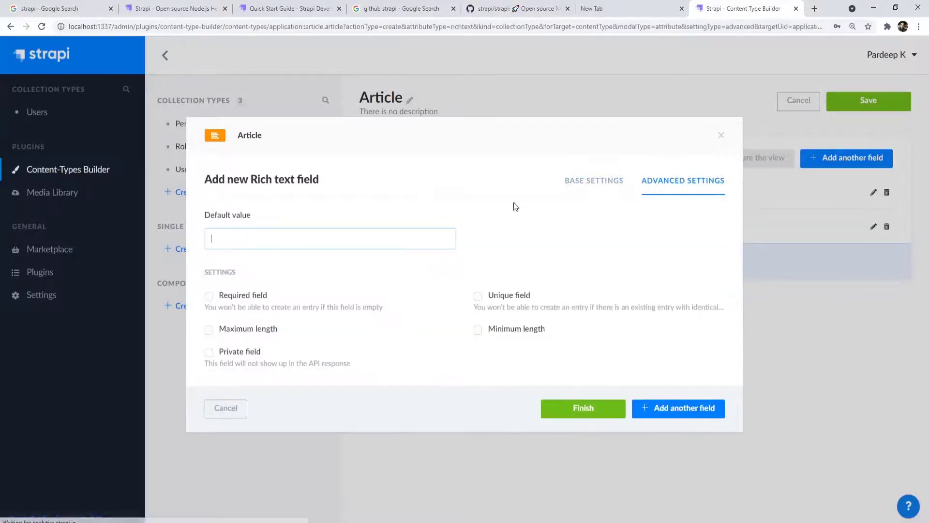
{"action": "left_click", "coordinate": [211, 296]}
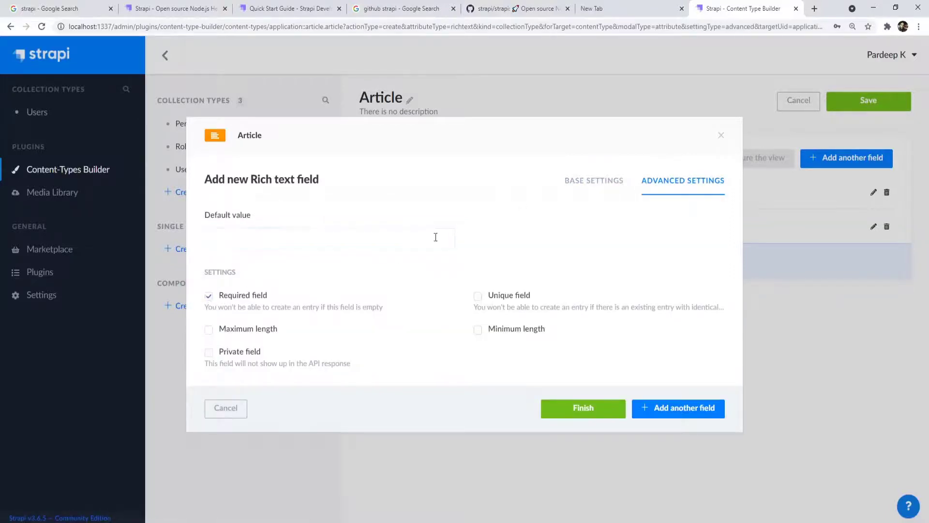
{"action": "left_click", "coordinate": [594, 180]}
{"action": "left_click", "coordinate": [676, 305]}
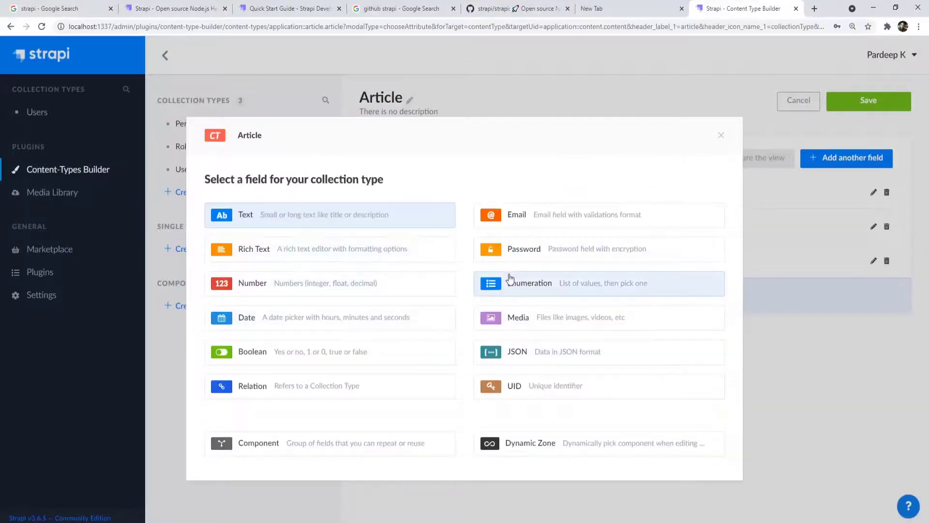
Add a Single media field 'cover' that allows only images, unchecking videos and files
{"action": "left_click", "coordinate": [514, 323]}
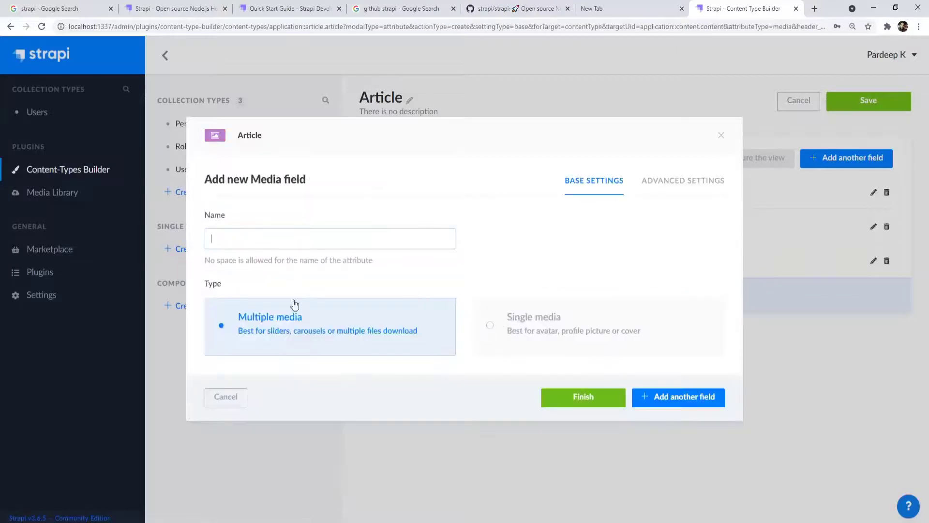
{"action": "left_click", "coordinate": [512, 328]}
{"action": "left_click", "coordinate": [303, 233]}
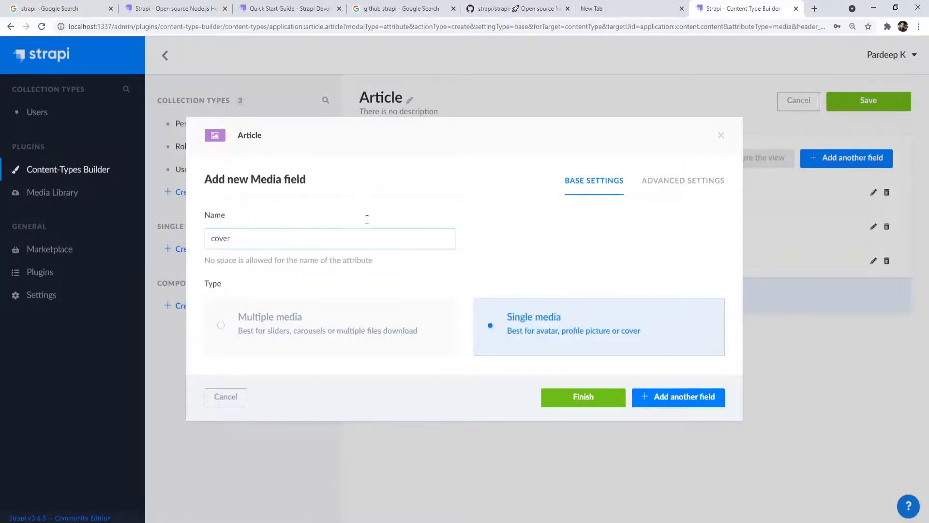
{"action": "left_click", "coordinate": [692, 183]}
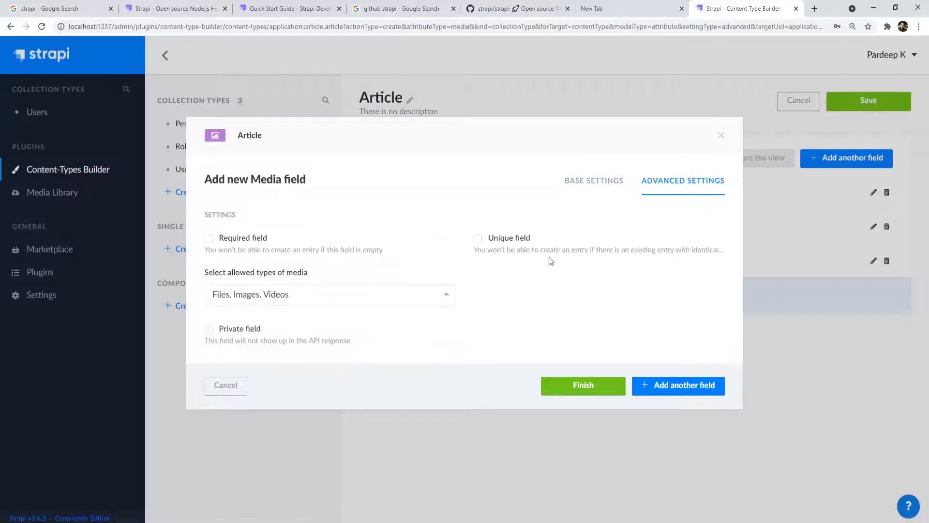
{"action": "left_click", "coordinate": [248, 297]}
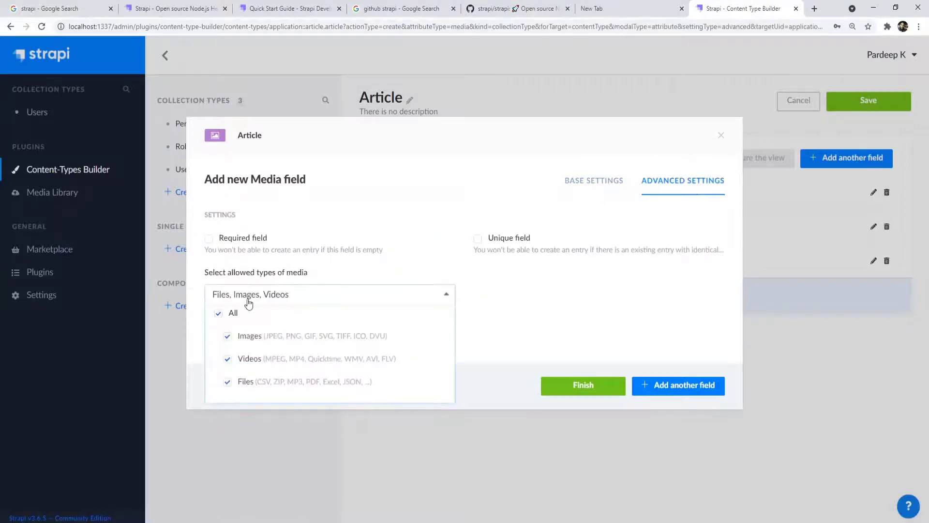
{"action": "left_click", "coordinate": [228, 359]}
{"action": "left_click", "coordinate": [227, 382]}
{"action": "left_click", "coordinate": [552, 309]}
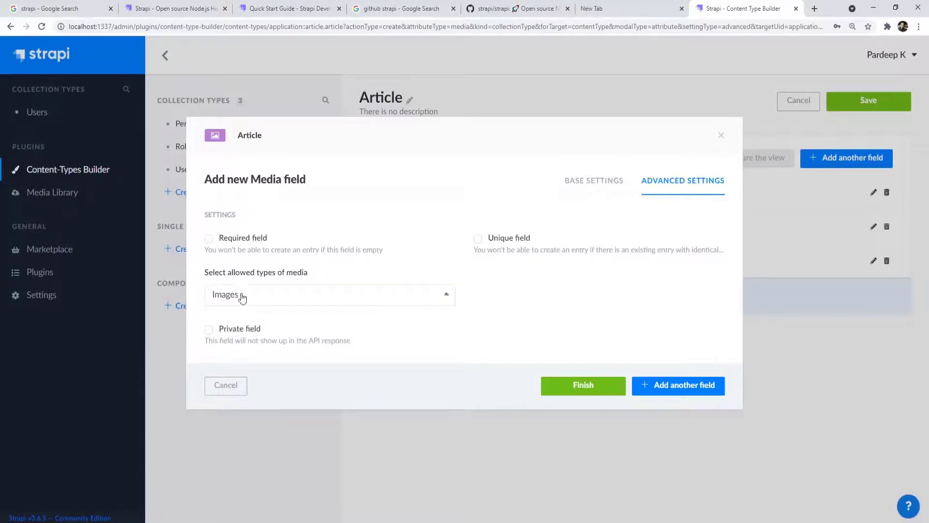
{"action": "left_click", "coordinate": [594, 183]}
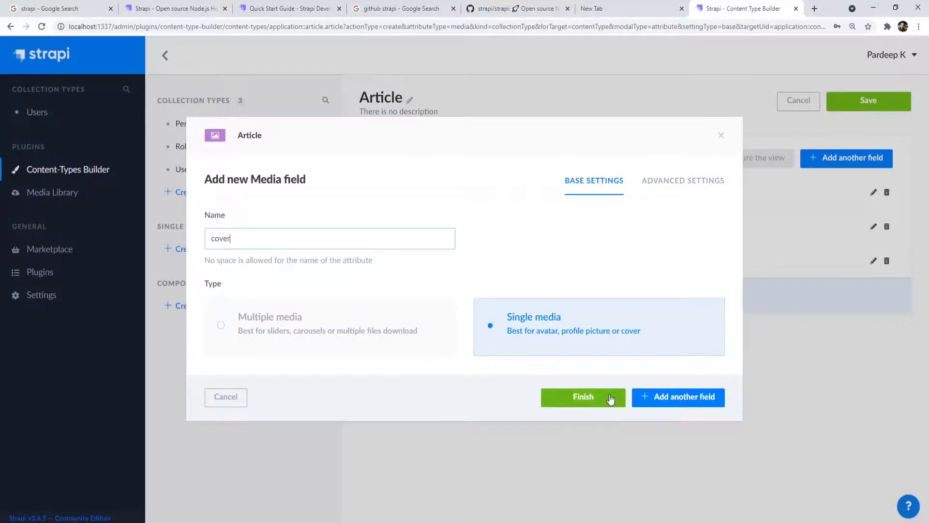
{"action": "left_click", "coordinate": [645, 402]}
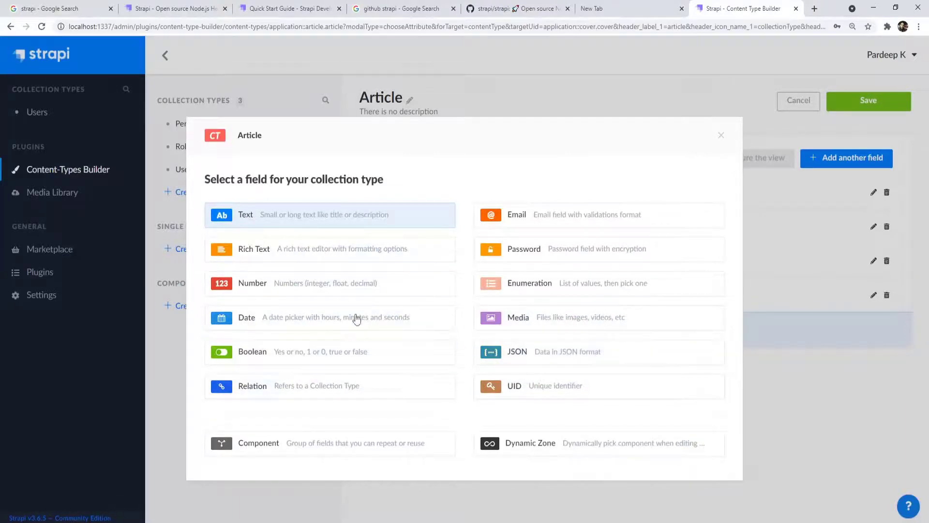
Close the field picker, save the Article type, and reload the admin page after the restart
{"action": "left_click", "coordinate": [722, 137]}
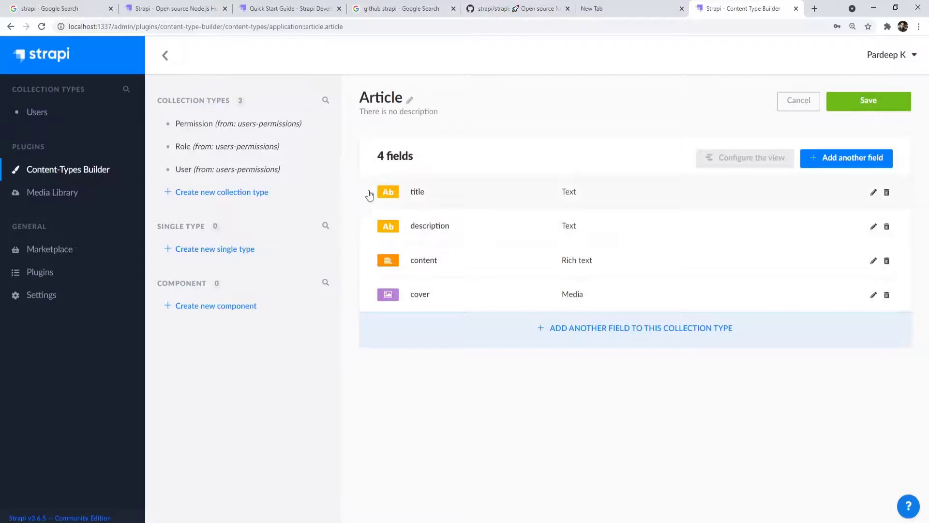
{"action": "left_click", "coordinate": [831, 101]}
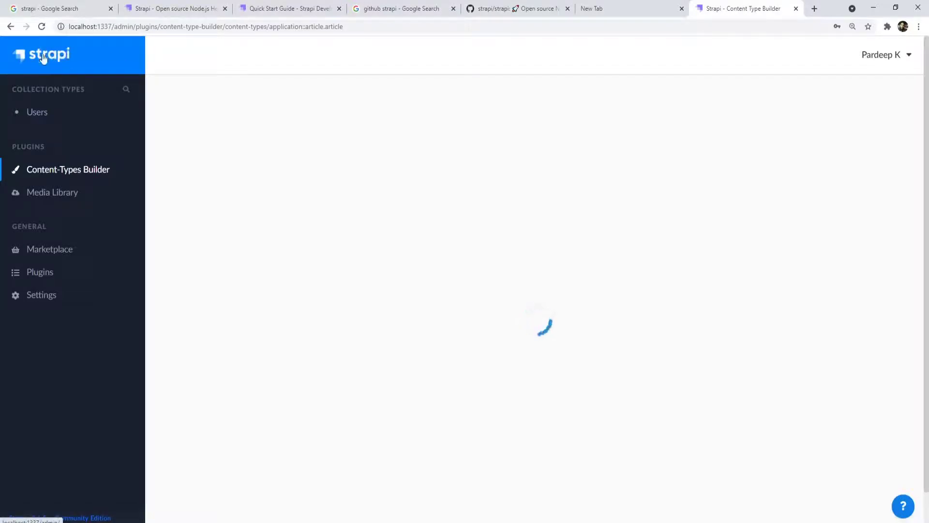
{"action": "left_click", "coordinate": [41, 27]}
Load the server root at localhost:1337 and open the administration panel
{"action": "left_click_drag", "start_coordinate": [114, 26], "coordinate": [386, 22]}
{"action": "key", "text": "BackSpace"}
{"action": "key", "text": "Return"}
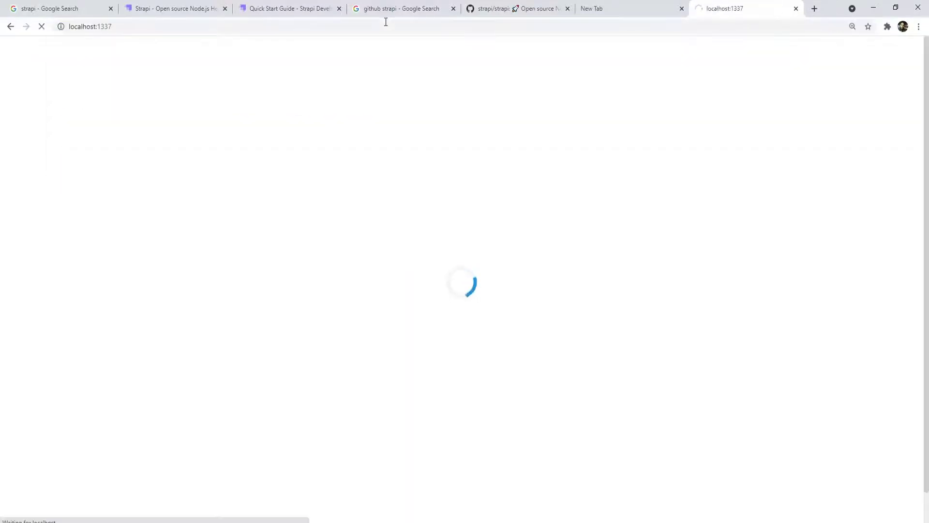
{"action": "left_click", "coordinate": [573, 231]}
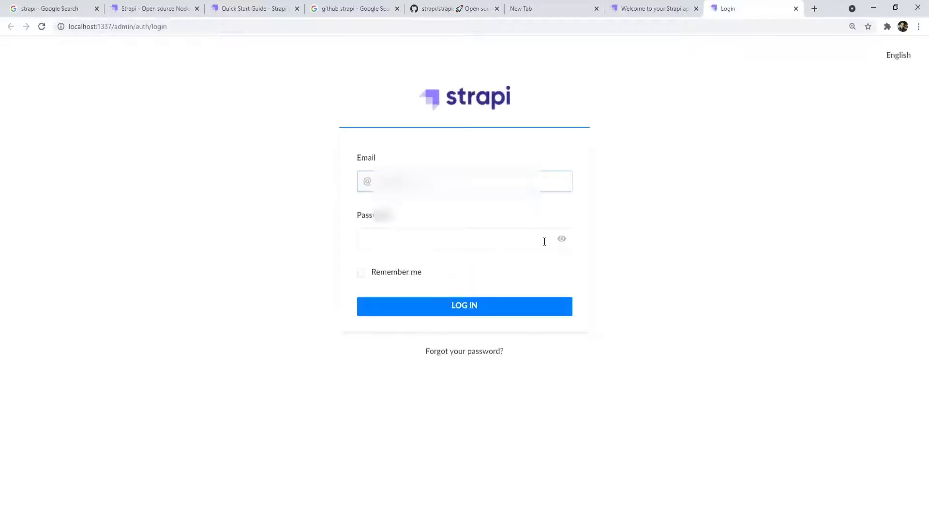
Log in with the admin email and password with Remember me ticked, dismissing the password warning
{"action": "left_click", "coordinate": [461, 315]}
{"action": "left_click", "coordinate": [382, 238]}
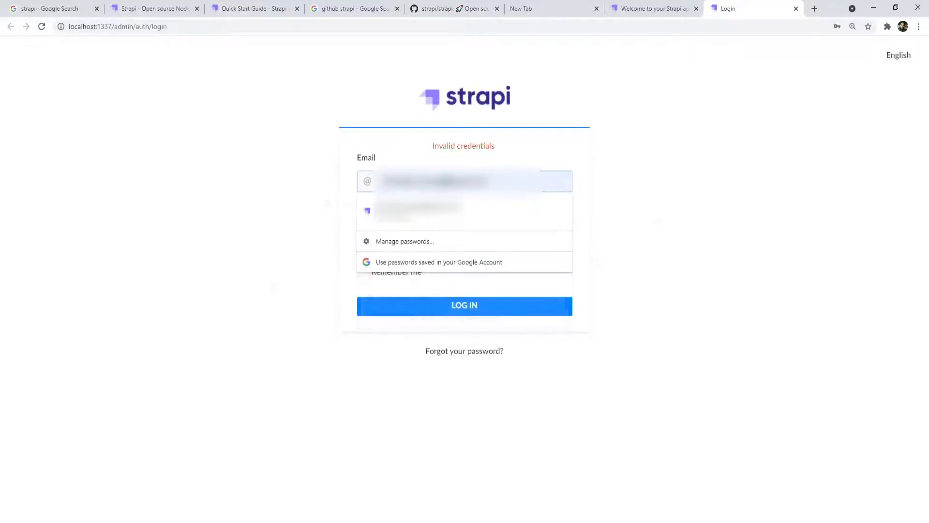
{"action": "key", "text": "BackSpace"}
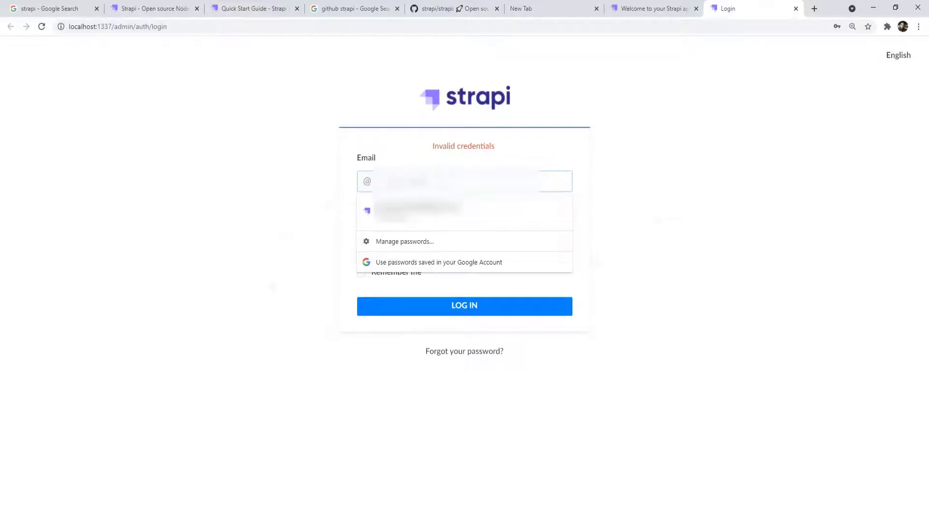
{"action": "type", "text": "a"}
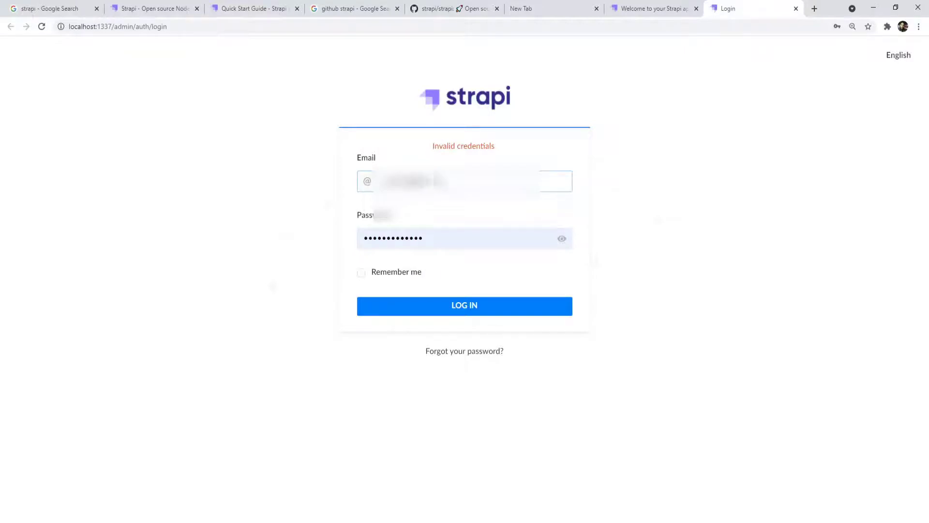
{"action": "type", "text": "eveal.com"}
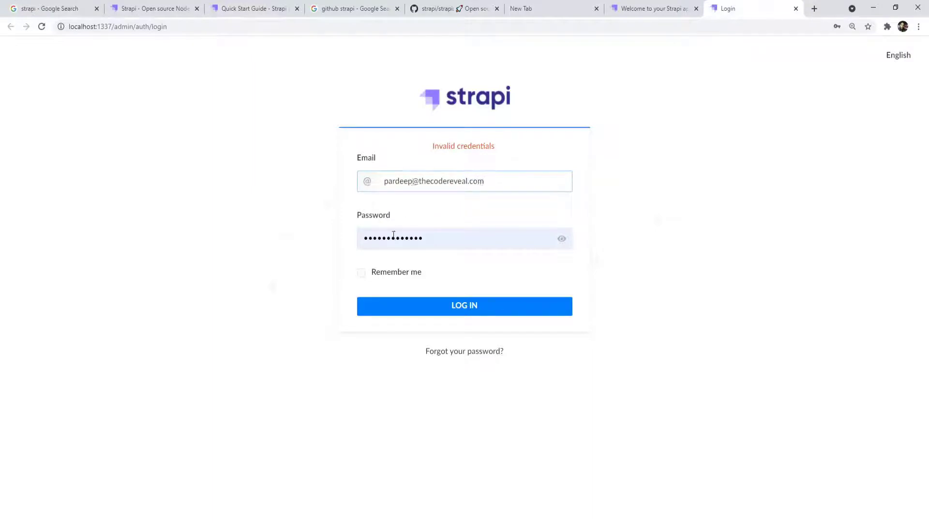
{"action": "double_click", "coordinate": [394, 236]}
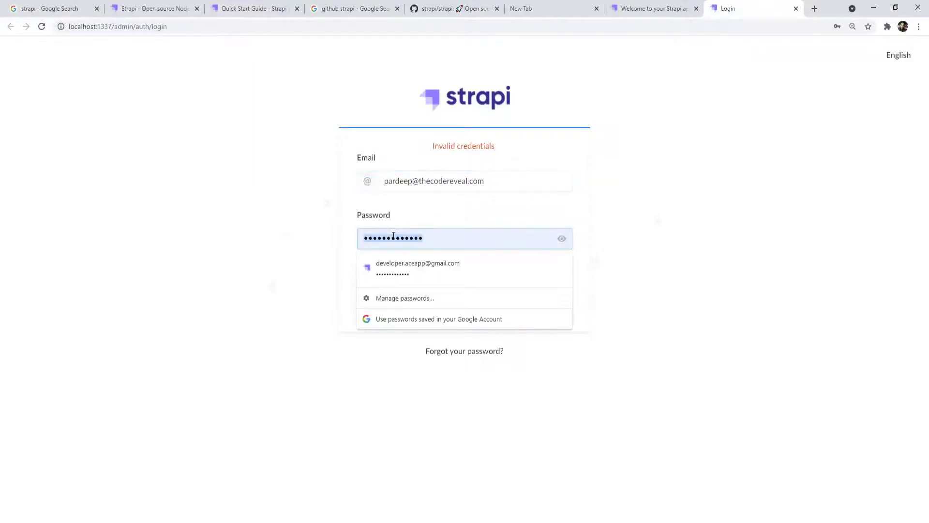
{"action": "type", "text": "a"}
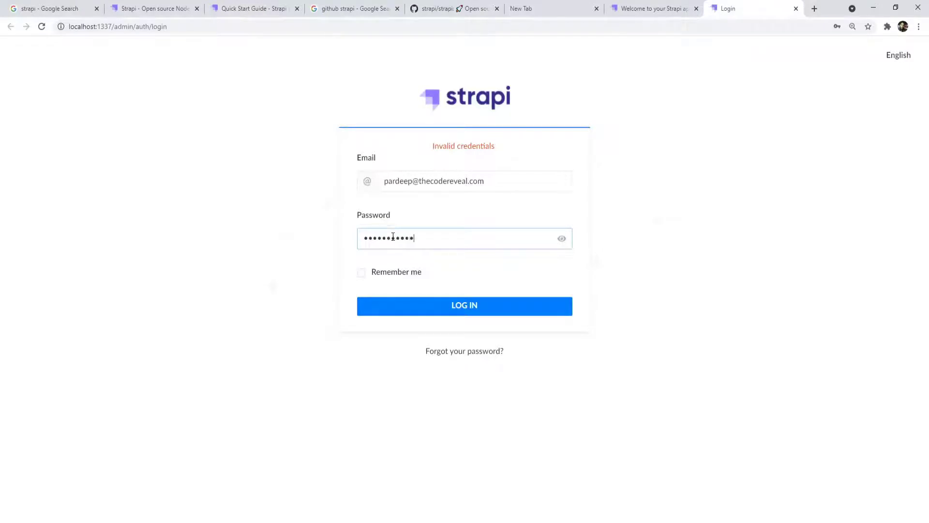
{"action": "left_click", "coordinate": [361, 272]}
{"action": "left_click", "coordinate": [455, 311]}
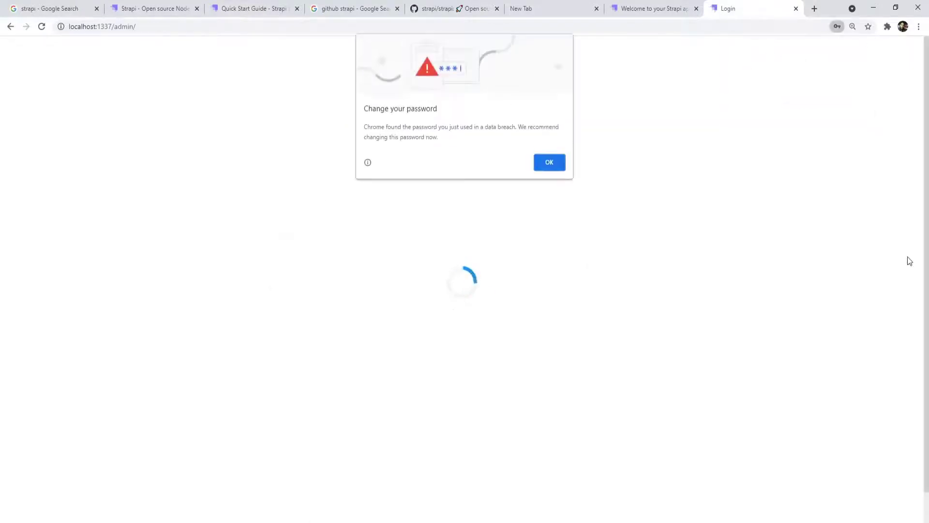
{"action": "left_click", "coordinate": [549, 161]}
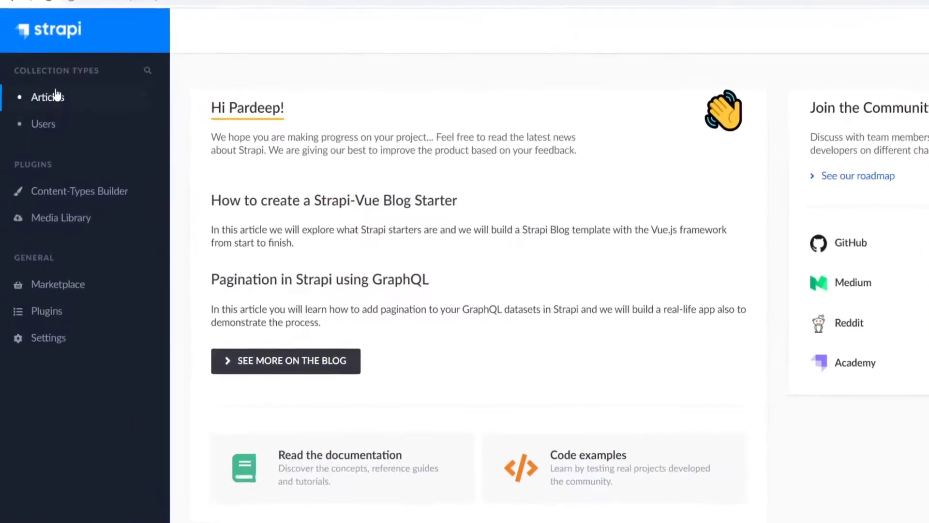
Start a new entry in the Articles collection and reset the page zoom to 100%
{"action": "left_click", "coordinate": [54, 97]}
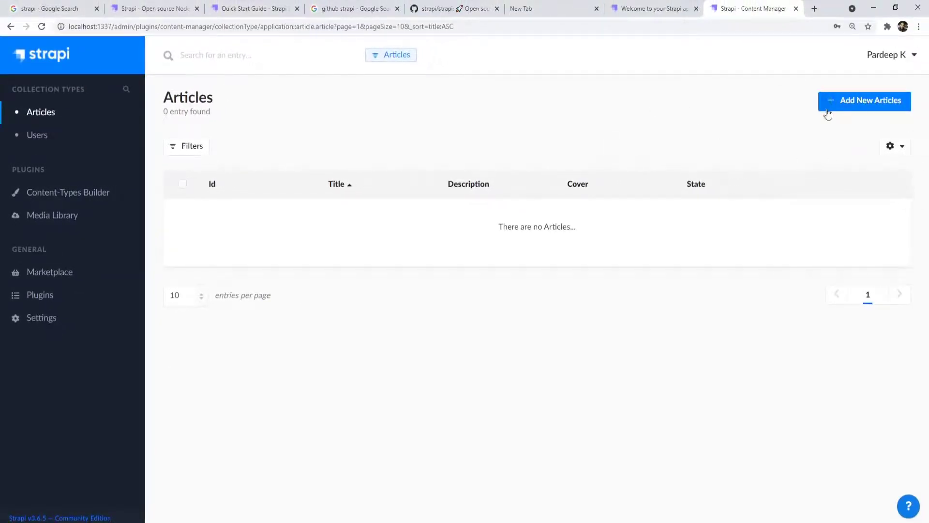
{"action": "key", "text": "ctrl+plus"}
{"action": "key", "text": "ctrl+plus"}
{"action": "key", "text": "ctrl+plus"}
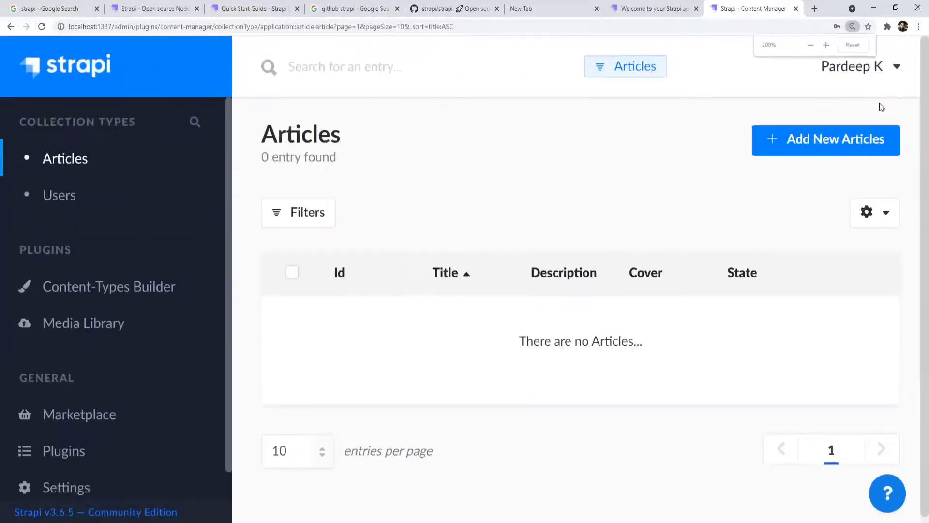
{"action": "left_click", "coordinate": [831, 139]}
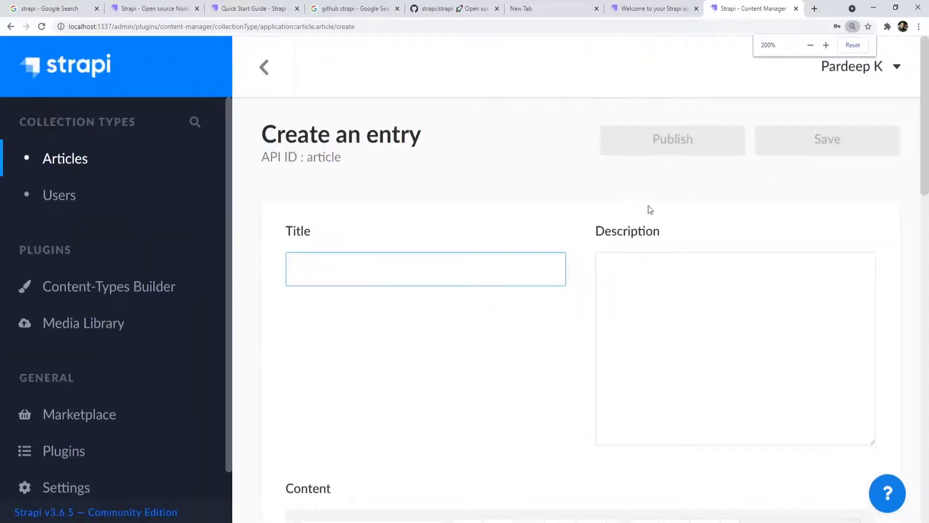
{"action": "key", "text": "ctrl+minus"}
{"action": "key", "text": "ctrl+minus"}
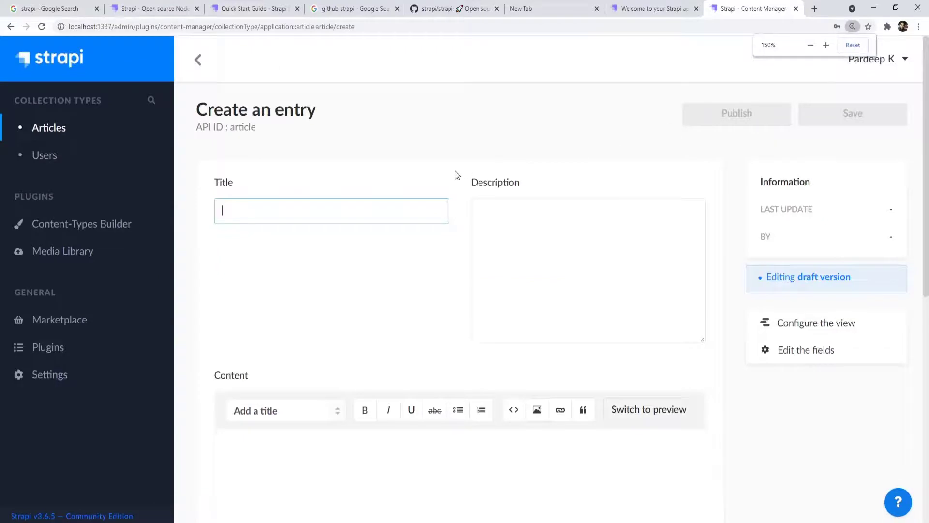
{"action": "key", "text": "ctrl+minus"}
{"action": "left_click", "coordinate": [853, 45]}
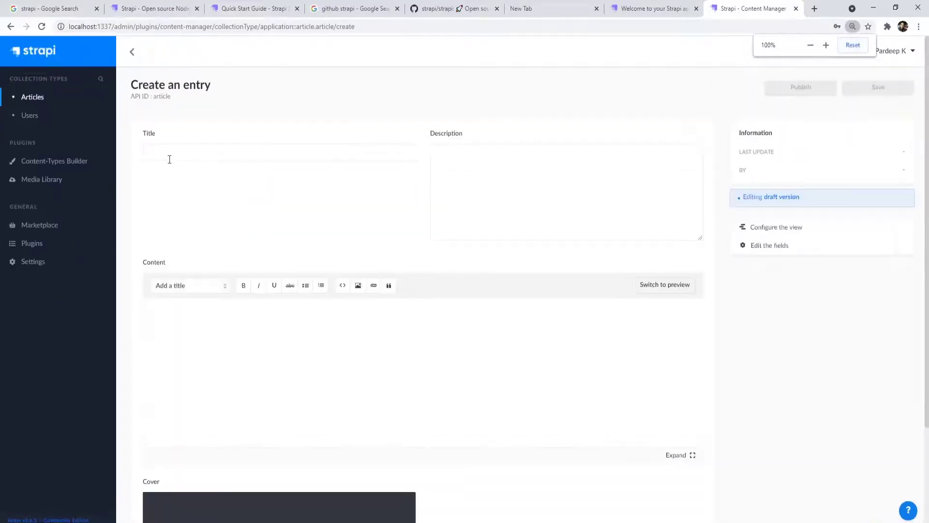
Enter the title 'Introduction to Java 8' and a description starting 'Java 8 quick int'
{"action": "left_click", "coordinate": [163, 156]}
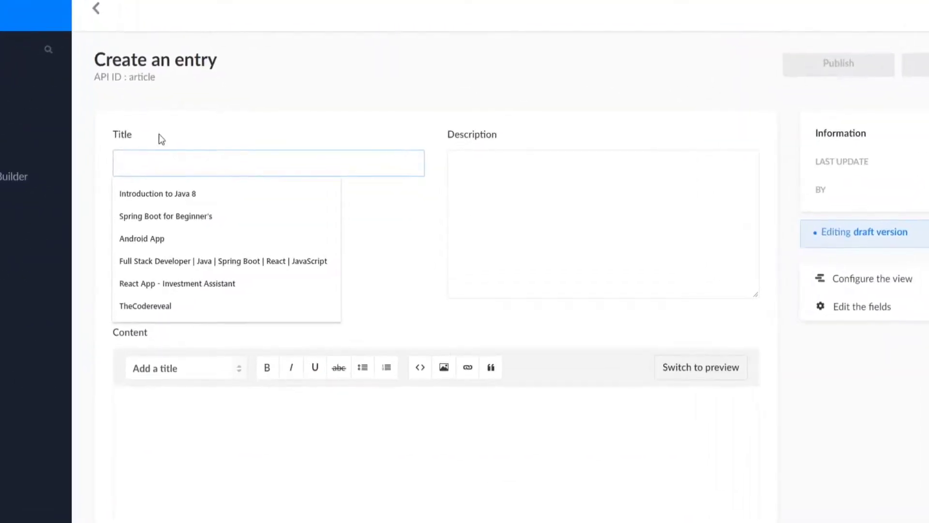
{"action": "left_click", "coordinate": [162, 193]}
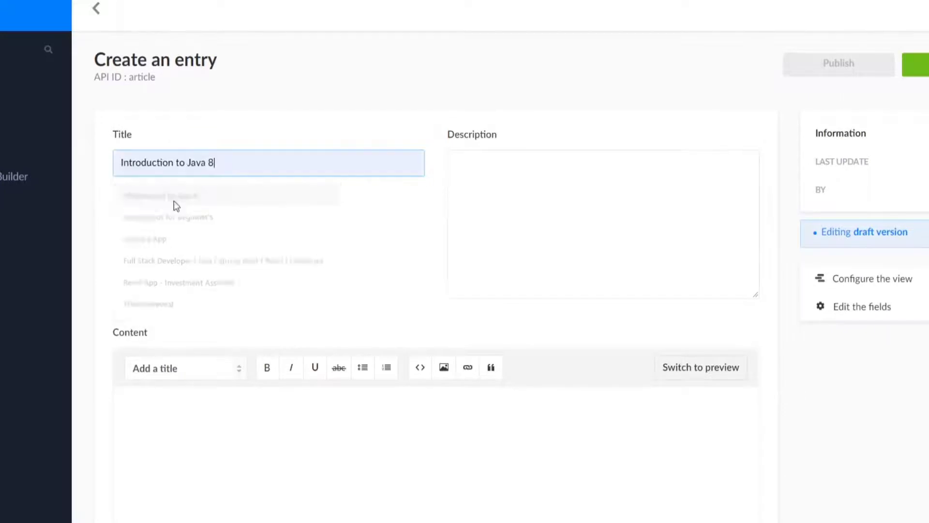
{"action": "left_click", "coordinate": [584, 196]}
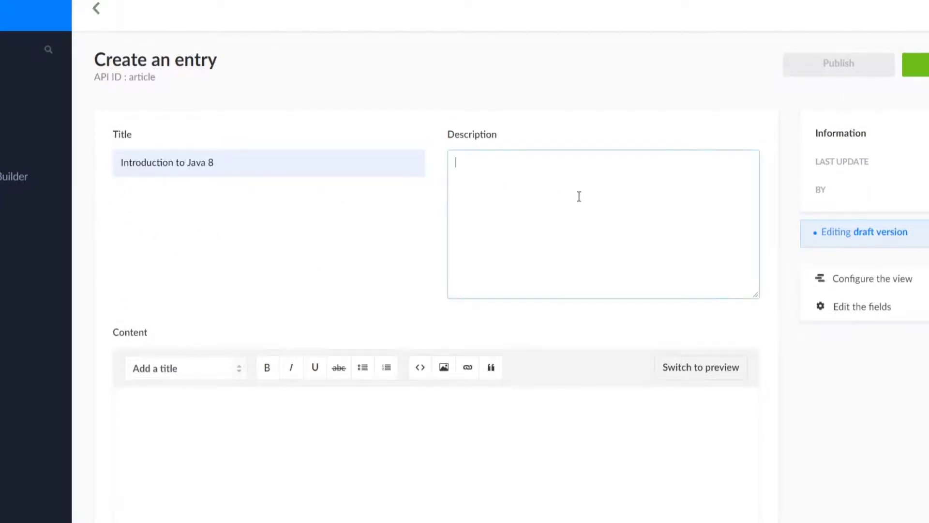
{"action": "scroll", "coordinate": [480, 168], "scroll_direction": "down", "scroll_amount": 1}
{"action": "scroll", "coordinate": [482, 170], "scroll_direction": "up", "scroll_amount": 1}
{"action": "type", "text": "Java 8 quick"}
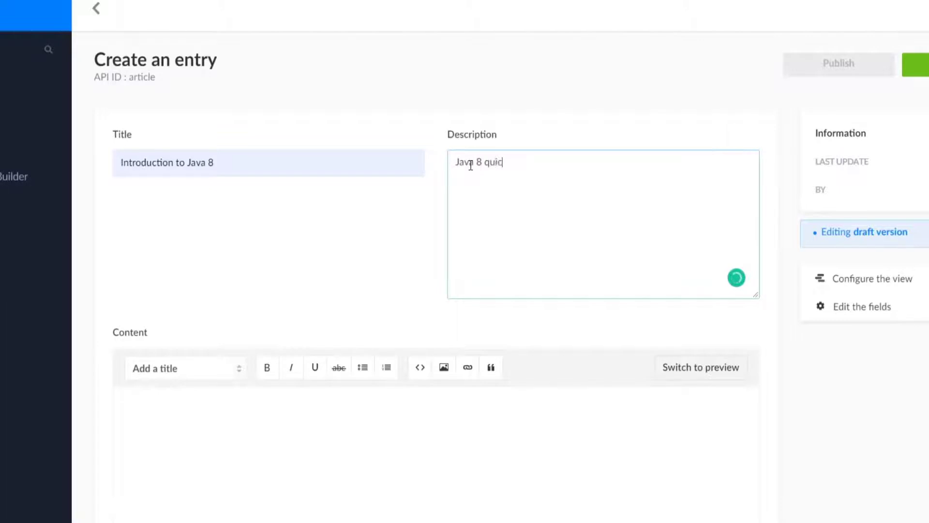
{"action": "type", "text": " in"}
{"action": "type", "text": "tutorial."}
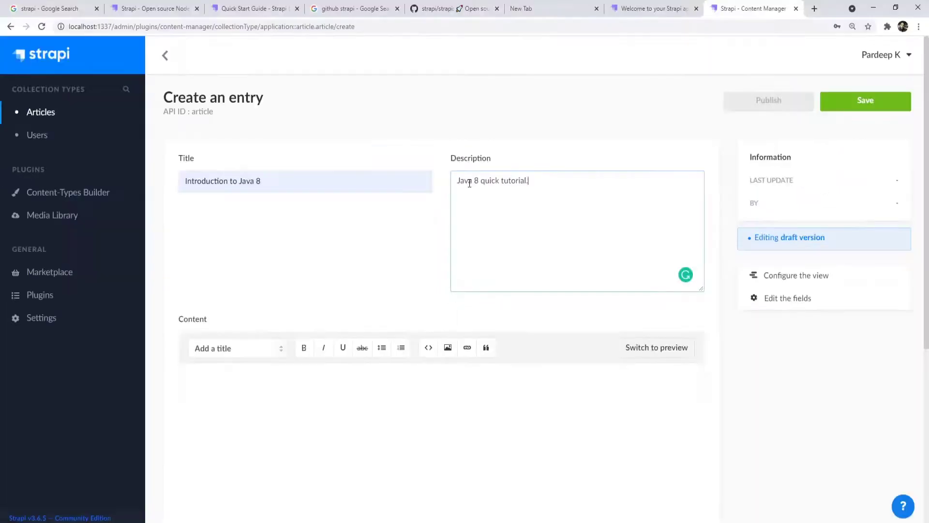
{"action": "scroll", "coordinate": [408, 209], "scroll_direction": "down", "scroll_amount": 4}
{"action": "scroll", "coordinate": [271, 237], "scroll_direction": "up", "scroll_amount": 3}
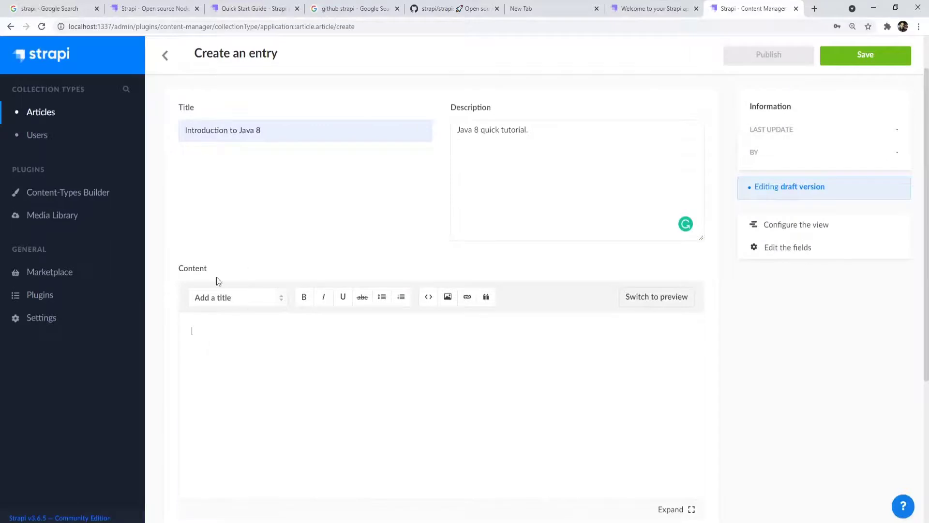
Add a level-two 'Java 8' heading to the content and check it in preview
{"action": "left_click", "coordinate": [216, 298]}
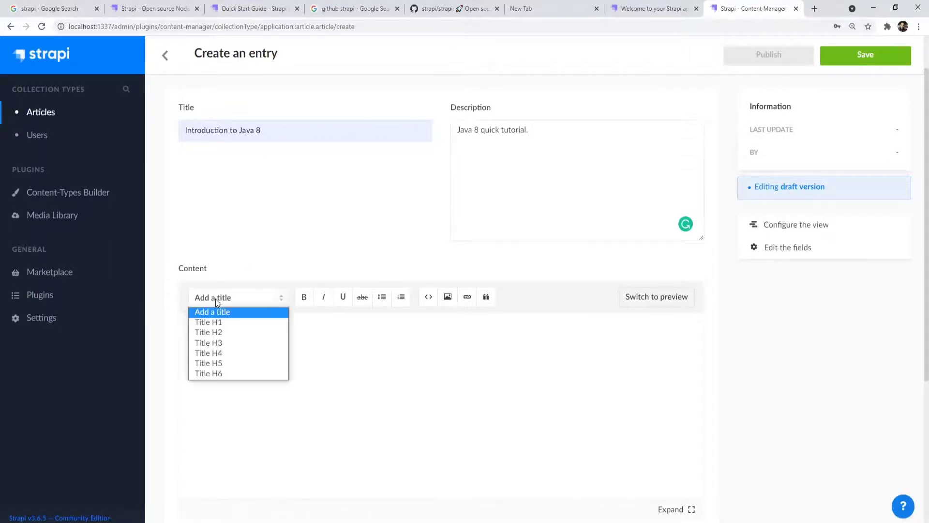
{"action": "left_click", "coordinate": [221, 333]}
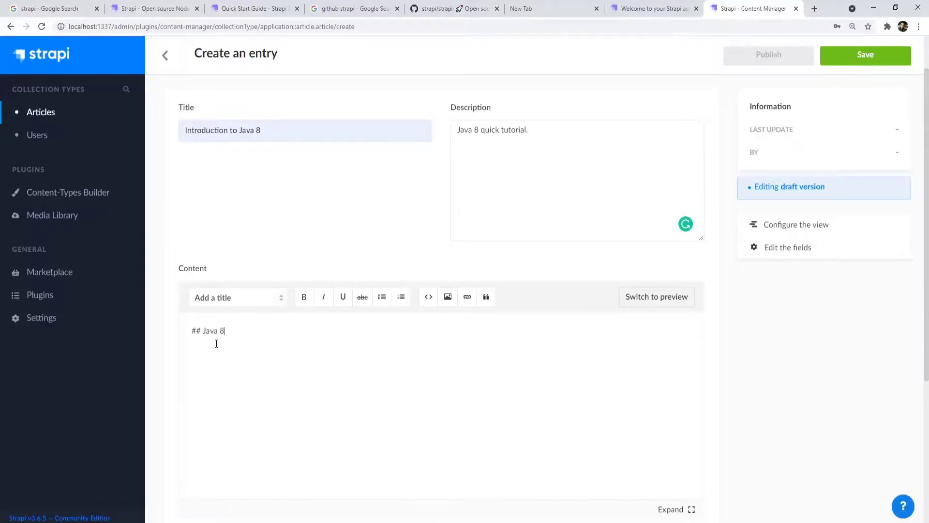
{"action": "type", "text": "Java 8"}
{"action": "left_click", "coordinate": [659, 302]}
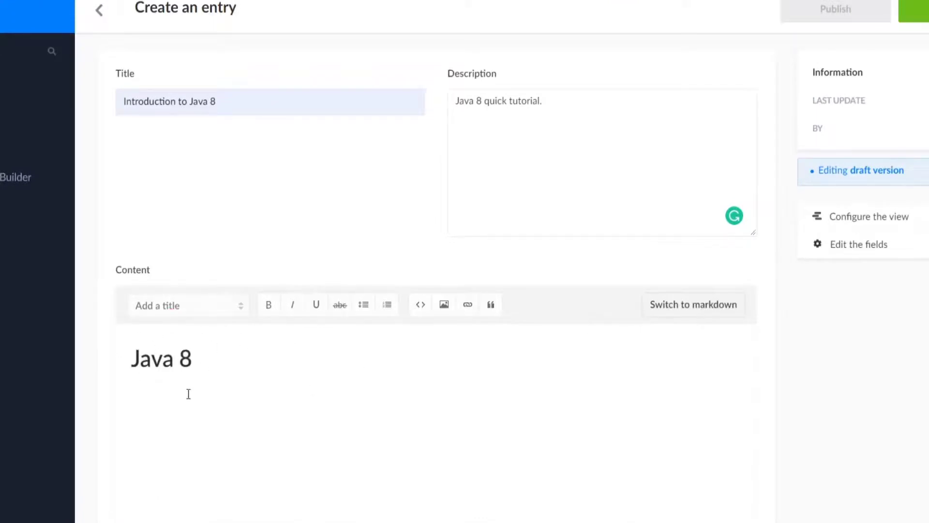
{"action": "scroll", "coordinate": [254, 263], "scroll_direction": "down", "scroll_amount": 4}
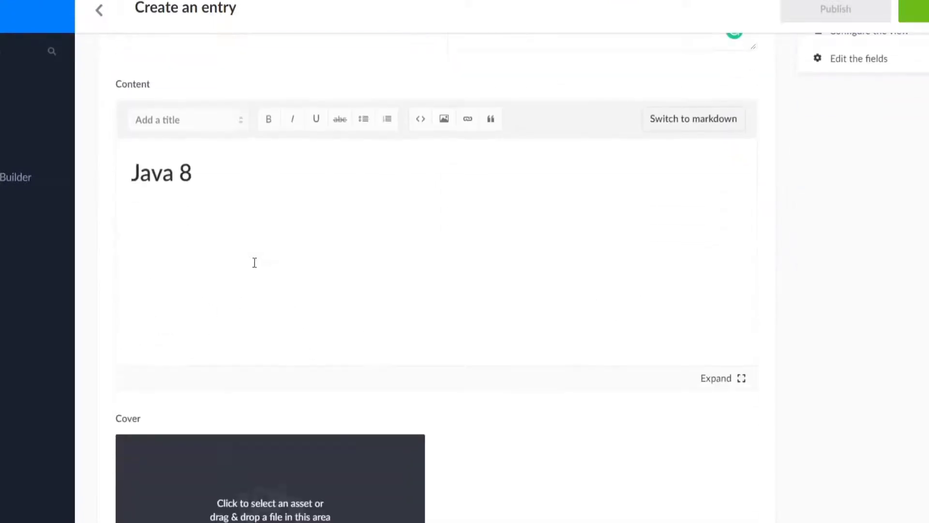
{"action": "left_click", "coordinate": [699, 121]}
Make 'Table of Contents' a level-four heading below Java 8
{"action": "left_click", "coordinate": [188, 163]}
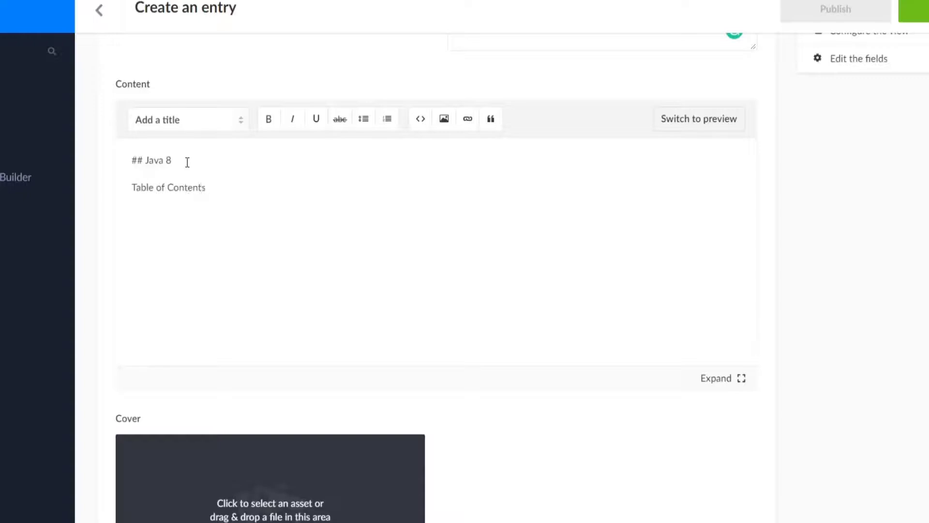
{"action": "key", "text": "ctrl+shift+Left"}
{"action": "key", "text": "ctrl+shift+Left"}
{"action": "key", "text": "ctrl+shift+Left"}
{"action": "left_click", "coordinate": [228, 126]}
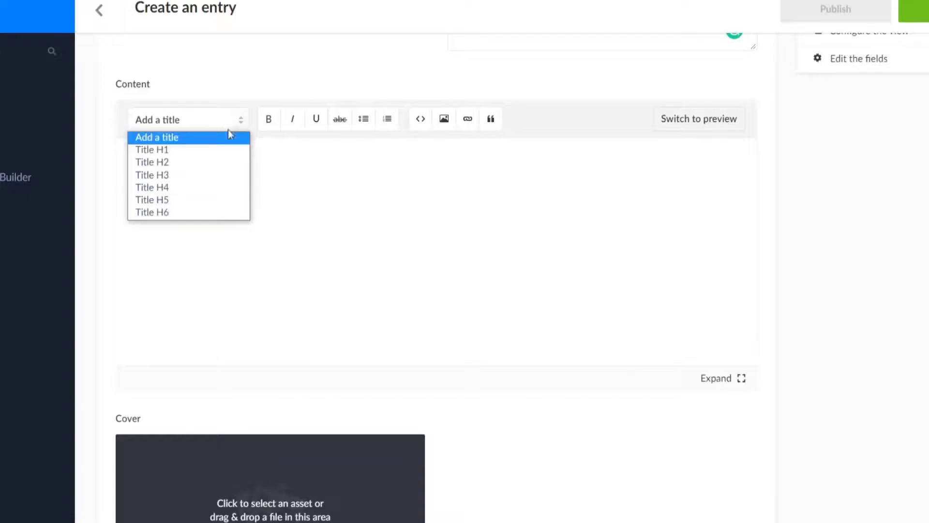
{"action": "left_click", "coordinate": [166, 189]}
{"action": "left_click", "coordinate": [687, 119]}
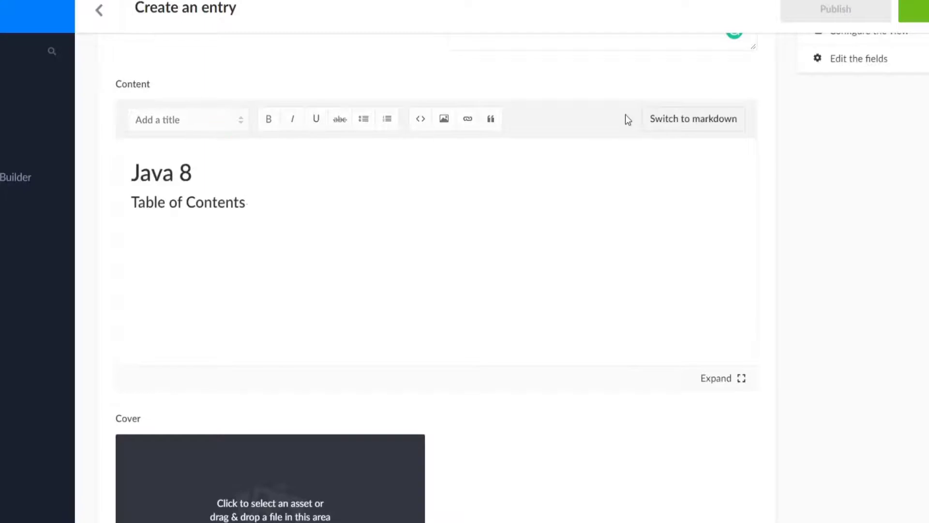
{"action": "left_click", "coordinate": [688, 118]}
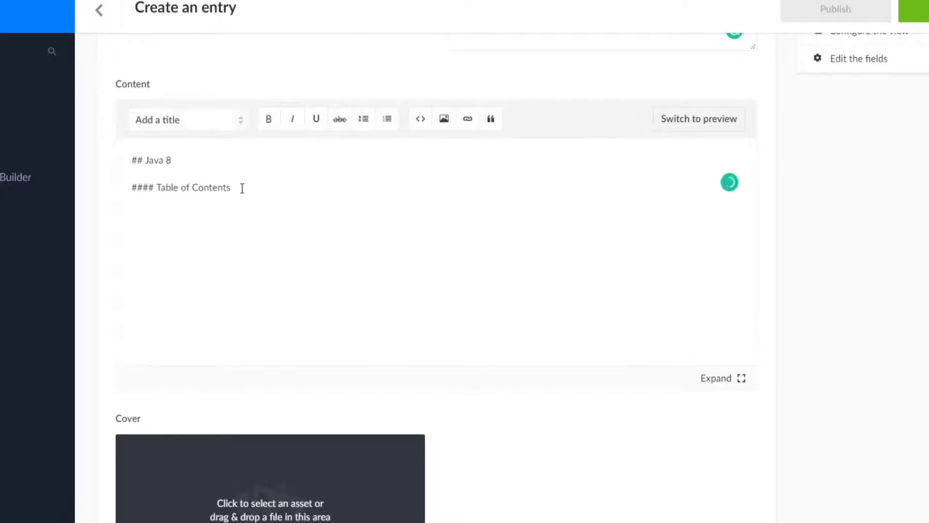
Start a bullet list under Table of Contents with a Lambda Expressions item
{"action": "key", "text": "Return"}
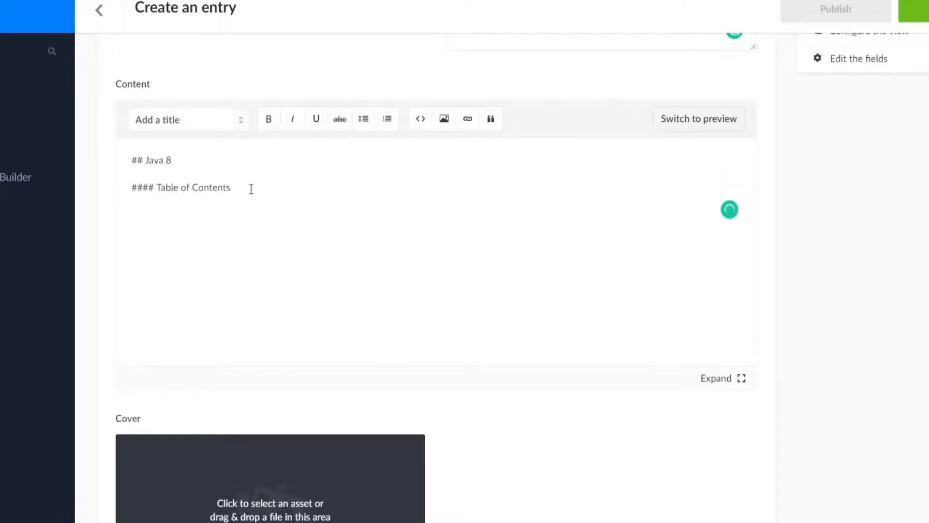
{"action": "left_click", "coordinate": [363, 125]}
{"action": "left_click", "coordinate": [720, 124]}
{"action": "left_click", "coordinate": [673, 125]}
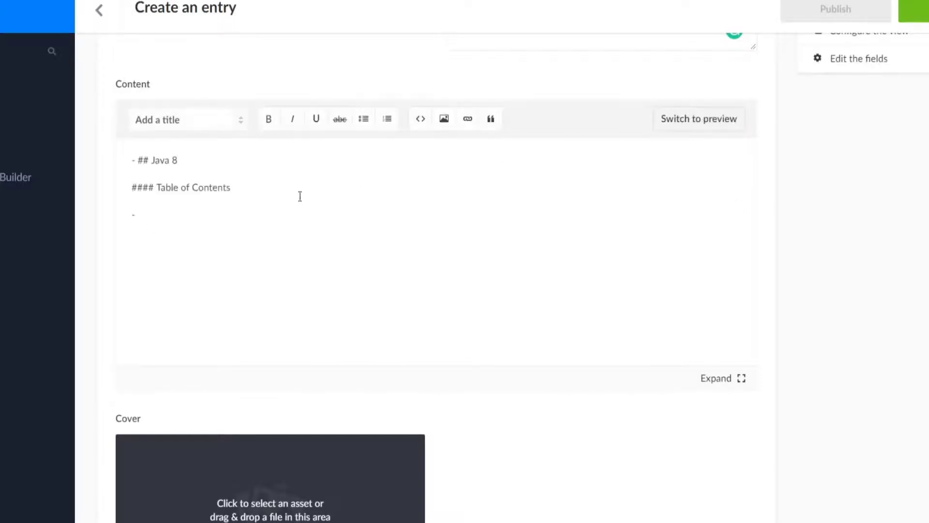
{"action": "key", "text": "BackSpace"}
{"action": "key", "text": "BackSpace"}
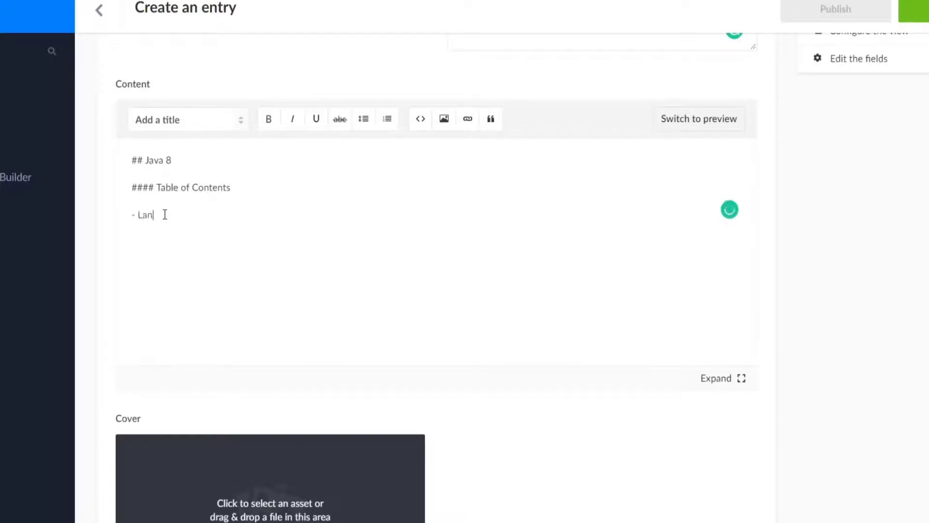
{"action": "type", "text": "da Expressions"}
{"action": "key", "text": "Return"}
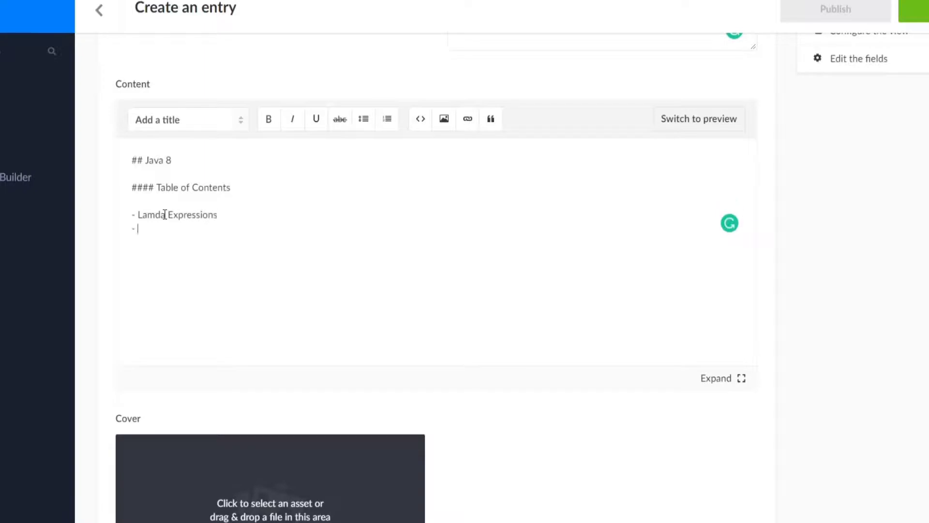
Add a Functional Interface bullet, correct 'Lamda' to 'Lambda', and preview the content
{"action": "type", "text": "Functional In"}
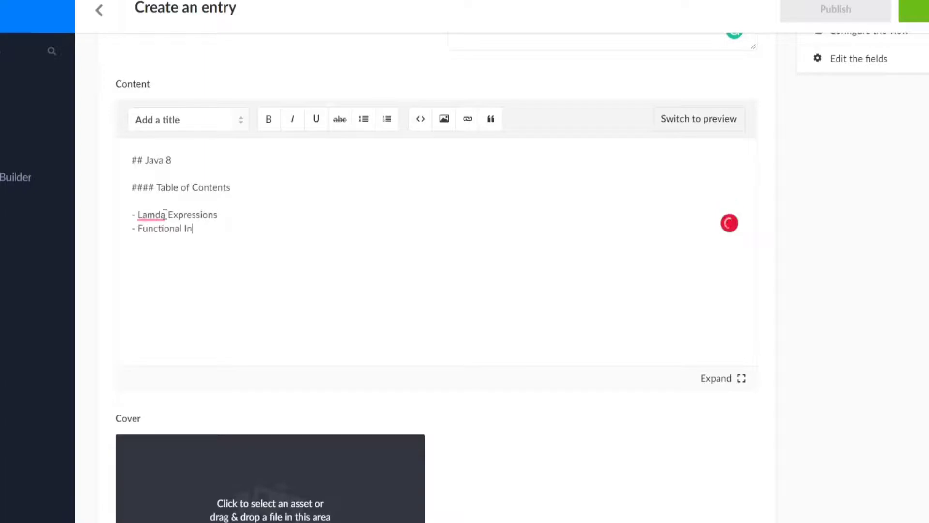
{"action": "right_click", "coordinate": [148, 212]}
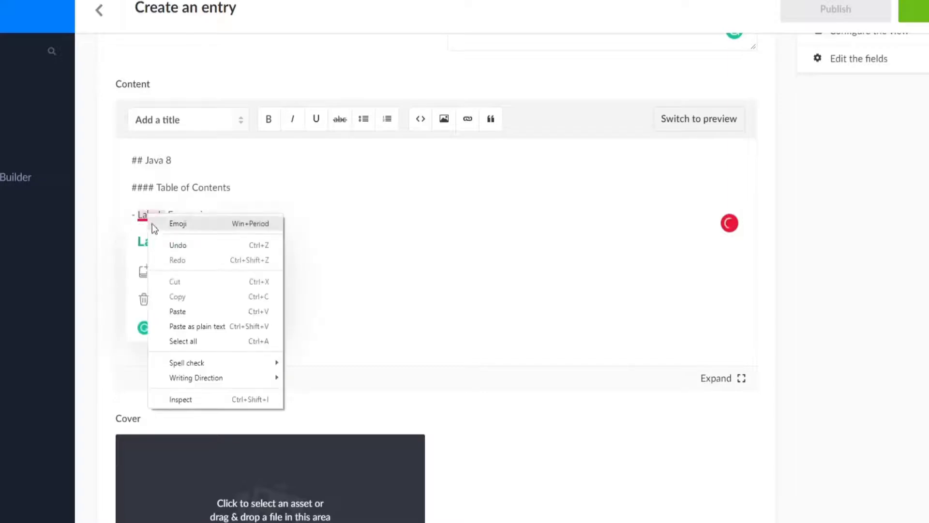
{"action": "left_click", "coordinate": [141, 239]}
{"action": "left_click", "coordinate": [141, 240]}
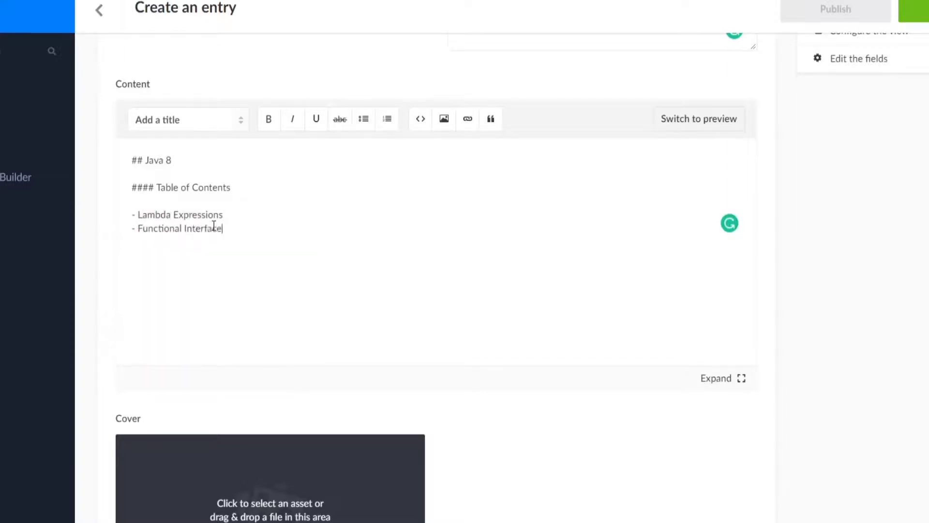
{"action": "key", "text": "Return"}
{"action": "type", "text": "-"}
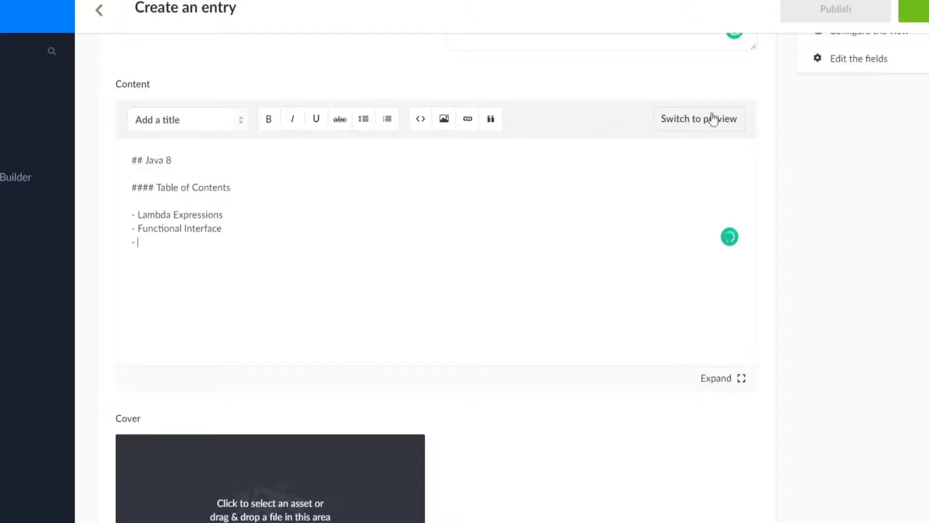
{"action": "left_click", "coordinate": [711, 120]}
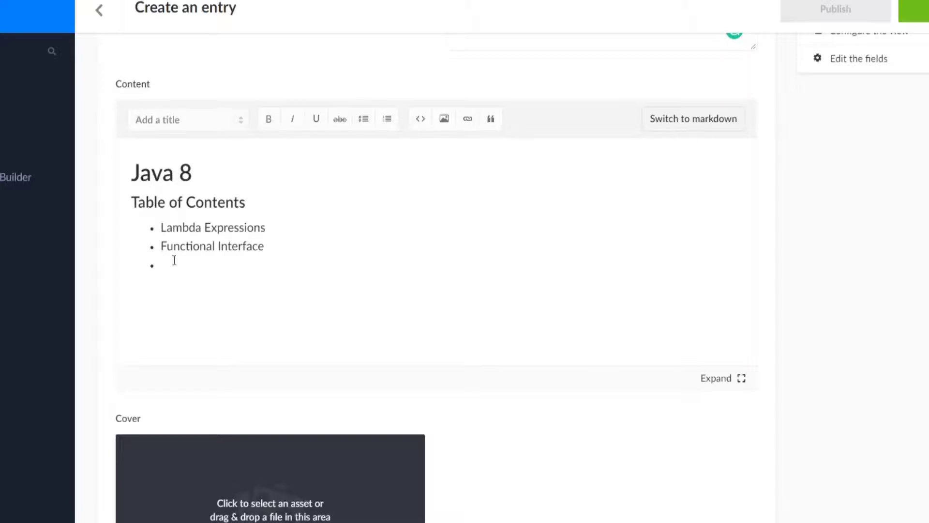
{"action": "scroll", "coordinate": [179, 264], "scroll_direction": "up", "scroll_amount": 1}
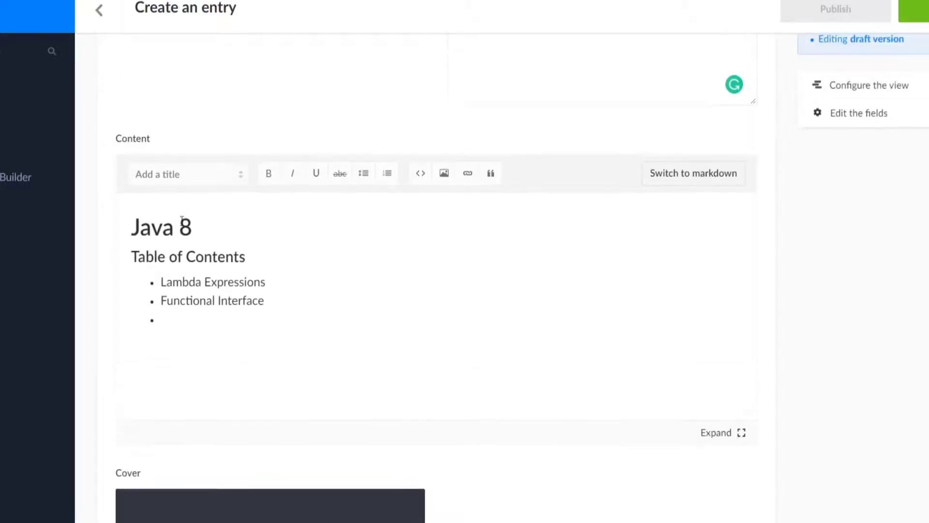
Upload java8.png to the media library and choose it as the article's Cover
{"action": "left_click", "coordinate": [677, 188]}
{"action": "scroll", "coordinate": [453, 305], "scroll_direction": "down", "scroll_amount": 3}
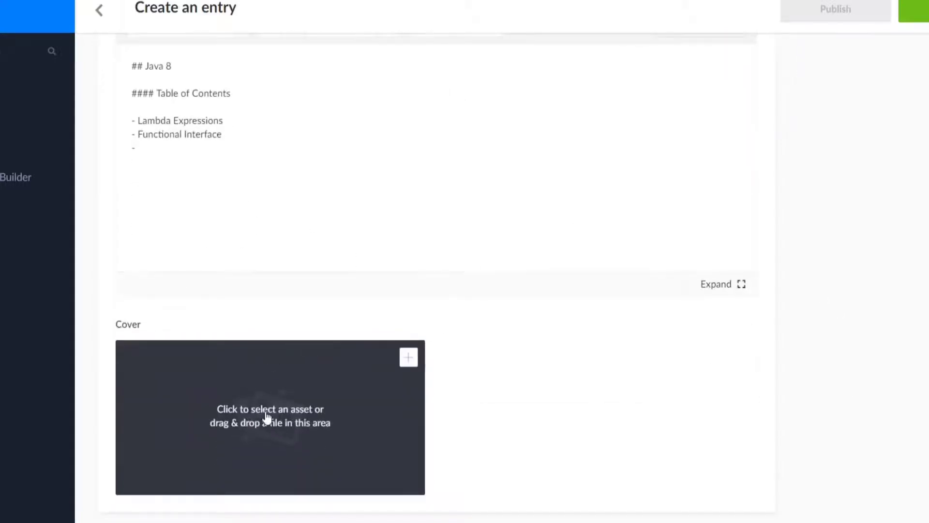
{"action": "left_click", "coordinate": [319, 411]}
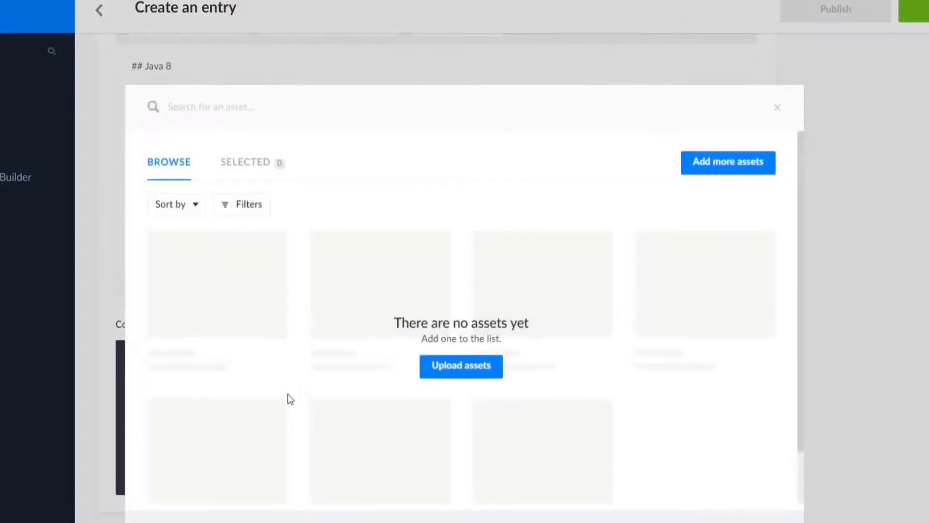
{"action": "left_click", "coordinate": [451, 372]}
{"action": "left_click", "coordinate": [461, 320]}
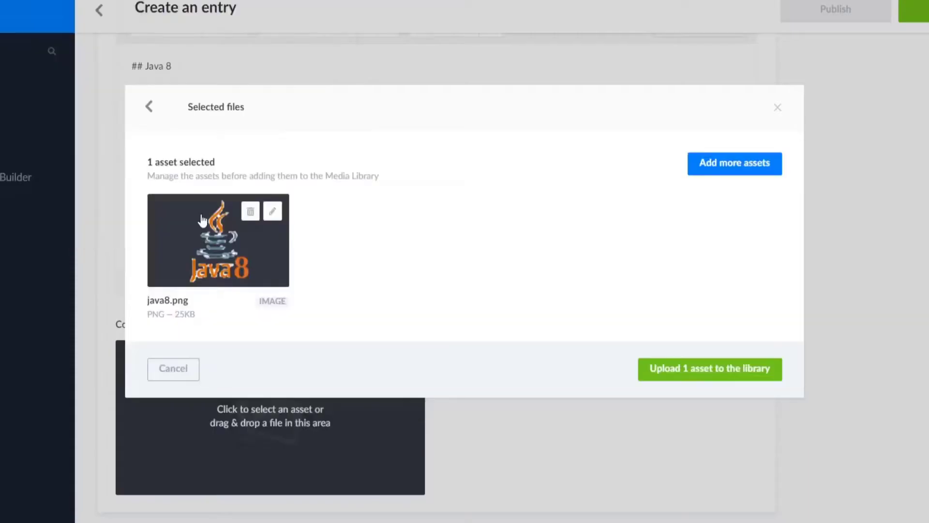
{"action": "left_click", "coordinate": [682, 373]}
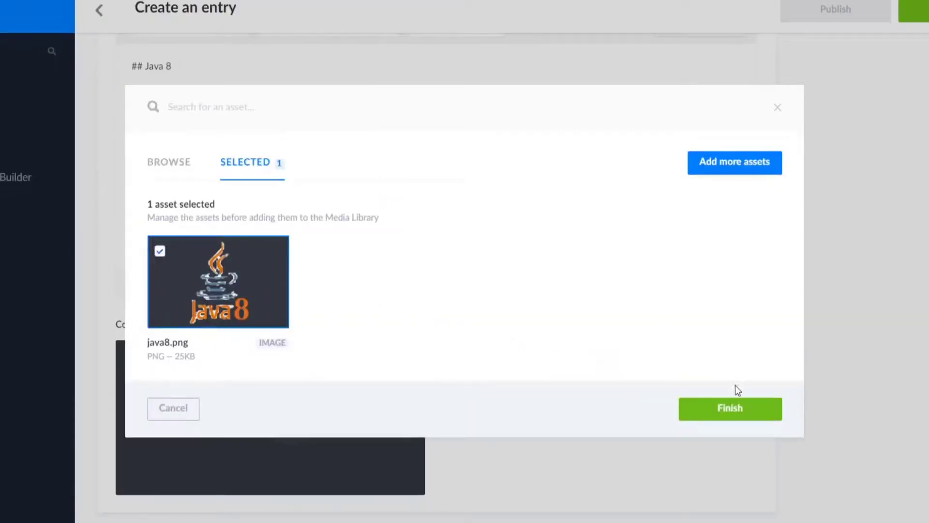
{"action": "left_click", "coordinate": [736, 407]}
{"action": "scroll", "coordinate": [560, 193], "scroll_direction": "up", "scroll_amount": 7}
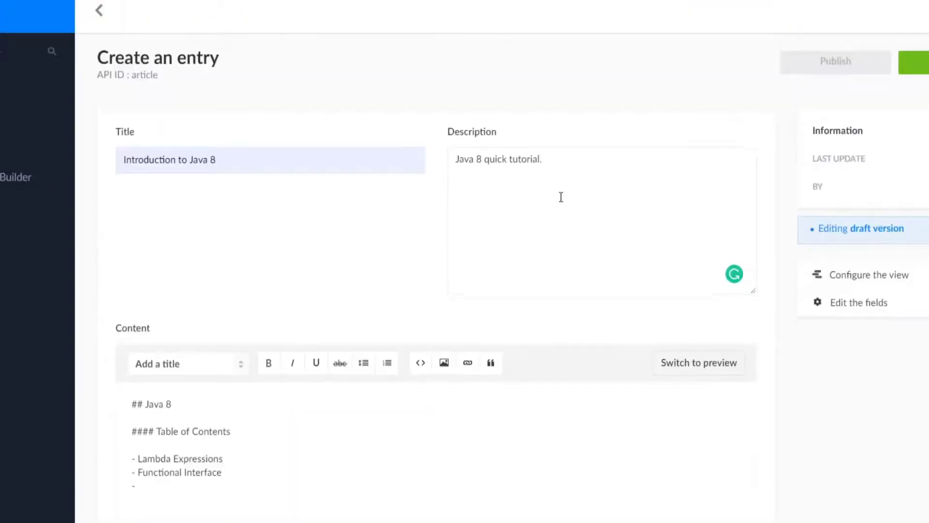
{"action": "scroll", "coordinate": [561, 197], "scroll_direction": "down", "scroll_amount": 5}
{"action": "scroll", "coordinate": [274, 270], "scroll_direction": "down", "scroll_amount": 2}
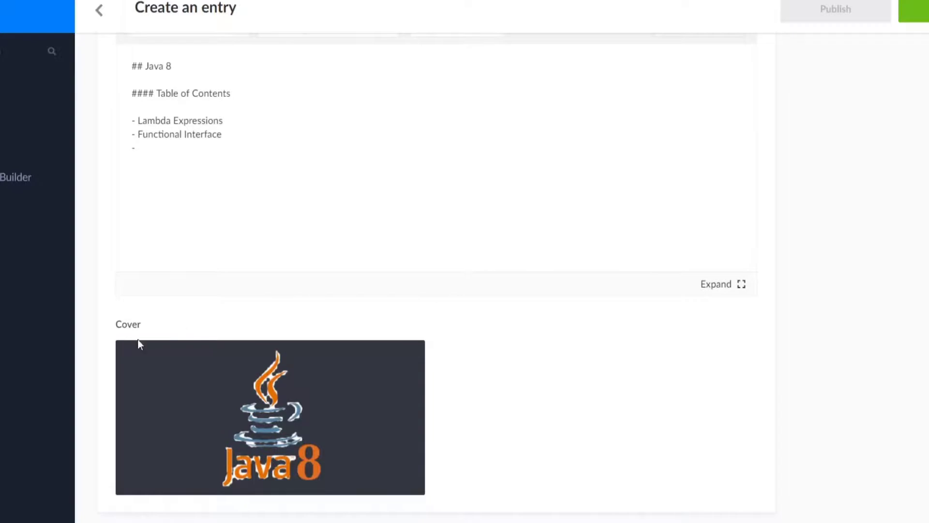
{"action": "scroll", "coordinate": [224, 290], "scroll_direction": "up", "scroll_amount": 6}
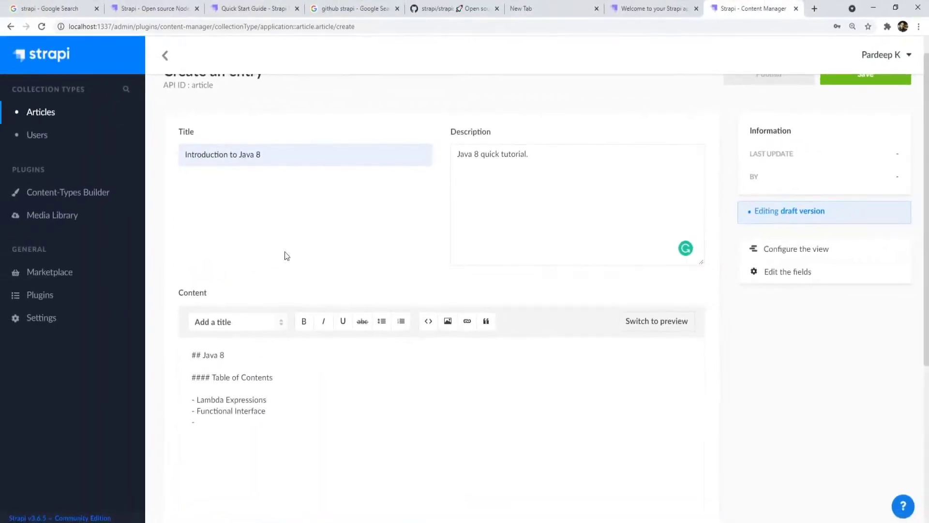
Save and publish 'Introduction to Java 8', then return to the Articles list
{"action": "scroll", "coordinate": [262, 253], "scroll_direction": "up", "scroll_amount": 1}
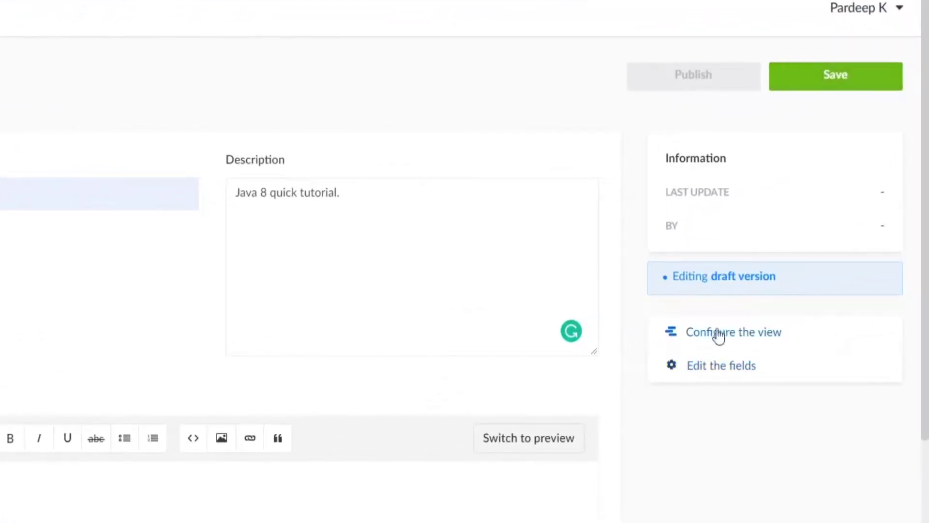
{"action": "left_click", "coordinate": [836, 76]}
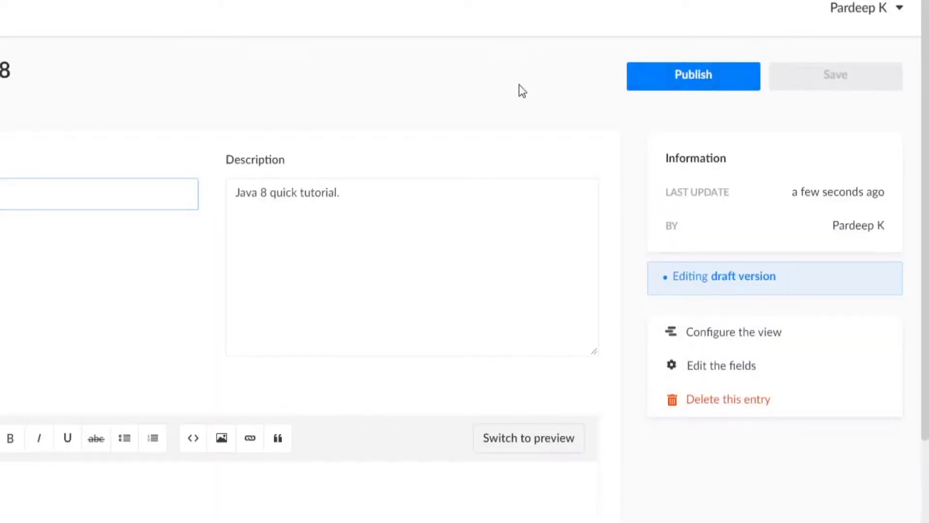
{"action": "left_click", "coordinate": [692, 78]}
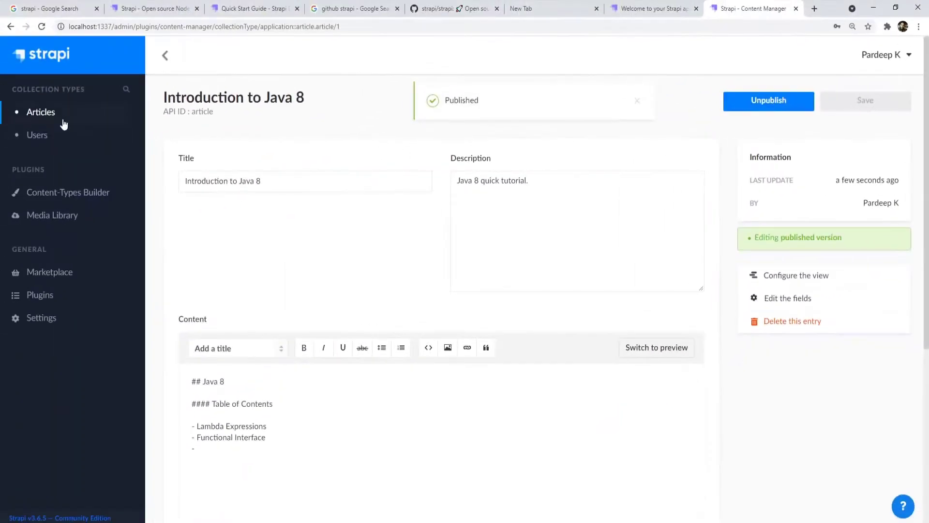
{"action": "left_click", "coordinate": [62, 121]}
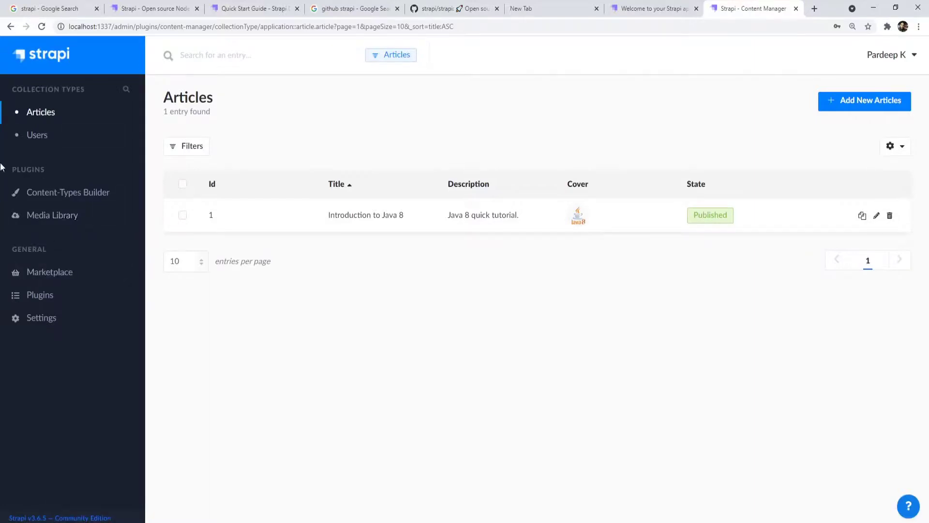
Download the Documentation plugin from the Marketplace
{"action": "left_click", "coordinate": [43, 274]}
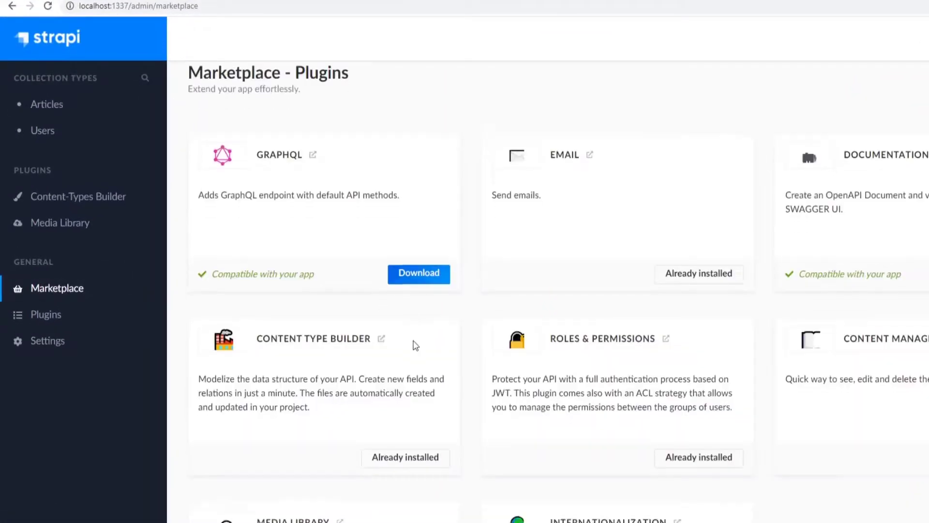
{"action": "scroll", "coordinate": [415, 345], "scroll_direction": "down", "scroll_amount": 2}
{"action": "scroll", "coordinate": [415, 345], "scroll_direction": "up", "scroll_amount": 2}
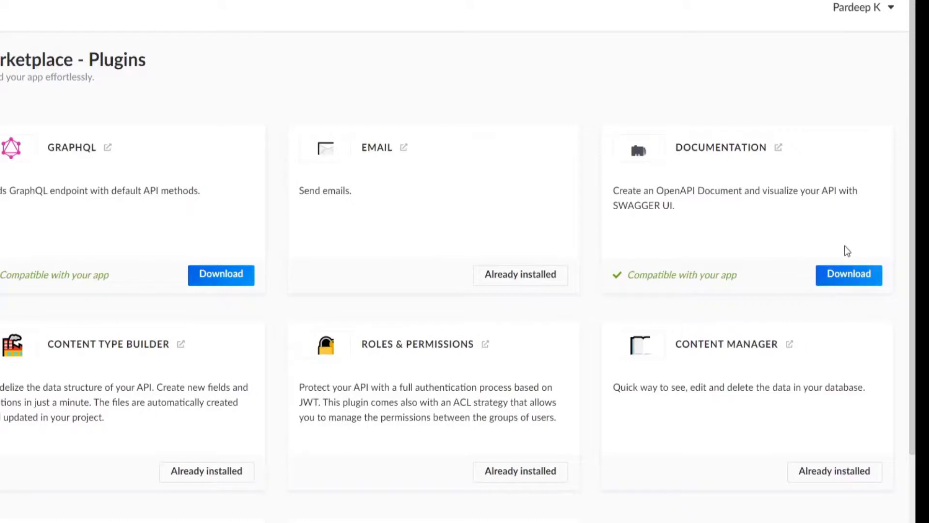
{"action": "left_click", "coordinate": [842, 284]}
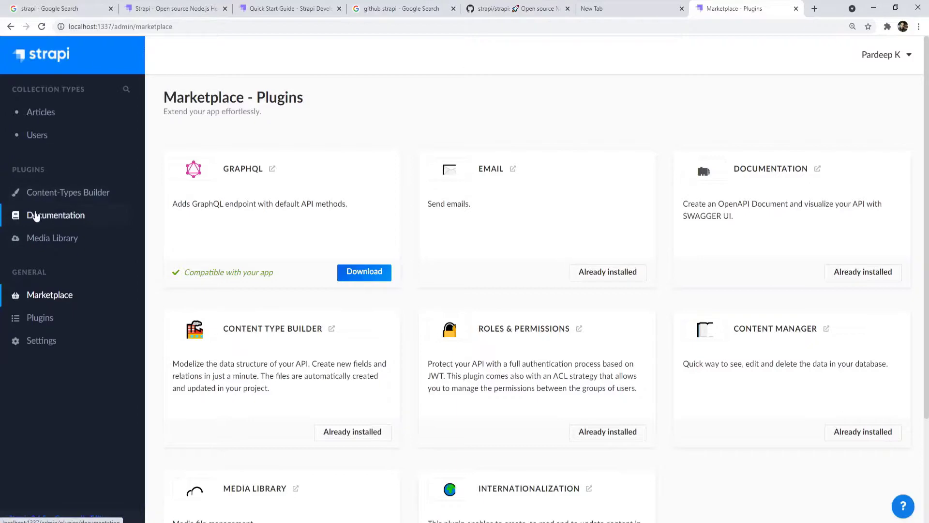
Open the Documentation settings and API docs, toggling Restricted access on and back off
{"action": "left_click", "coordinate": [49, 217]}
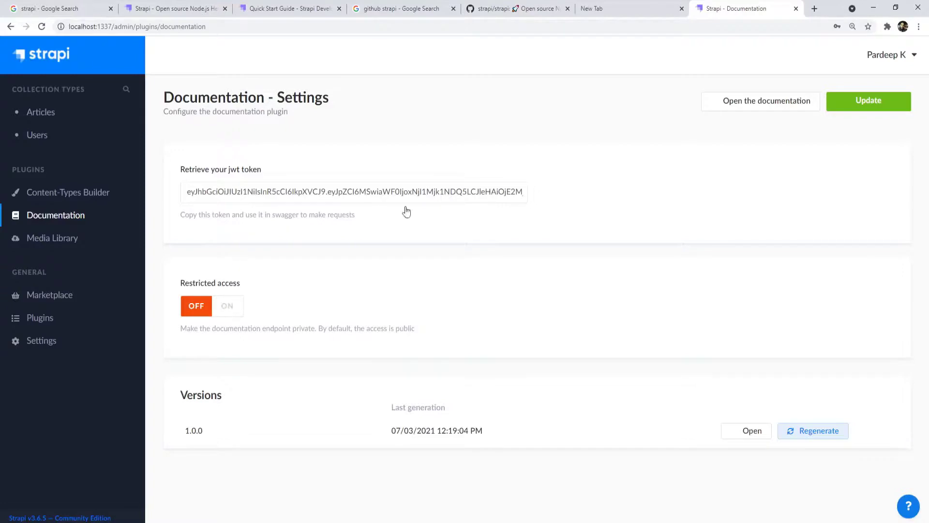
{"action": "left_click", "coordinate": [749, 103]}
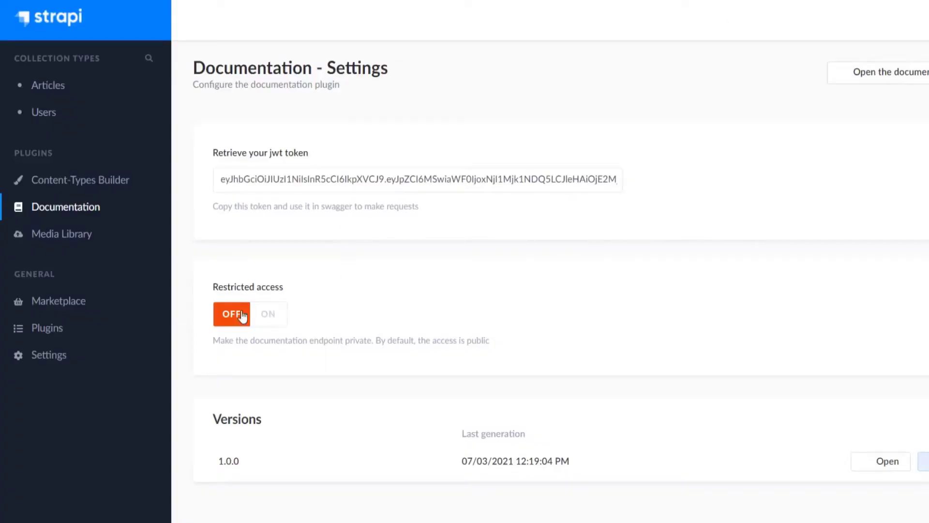
{"action": "left_click", "coordinate": [267, 313]}
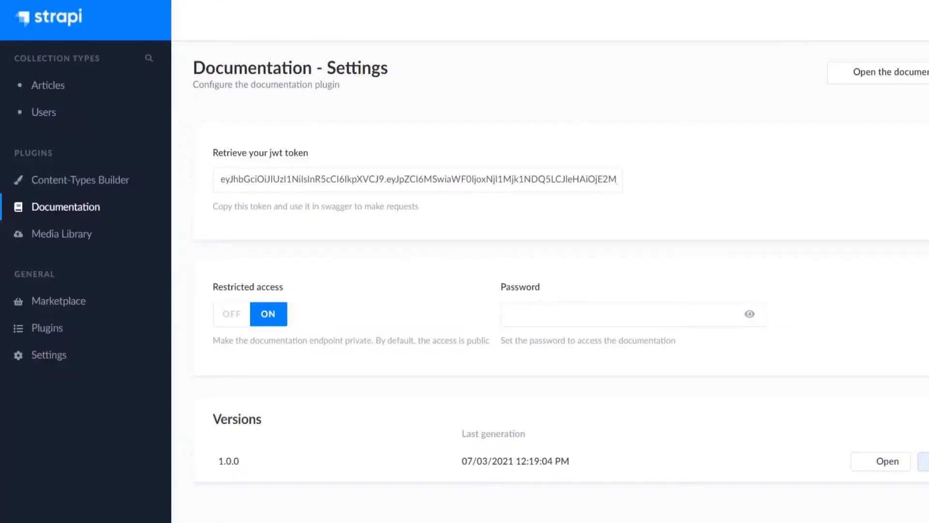
{"action": "left_click", "coordinate": [237, 323]}
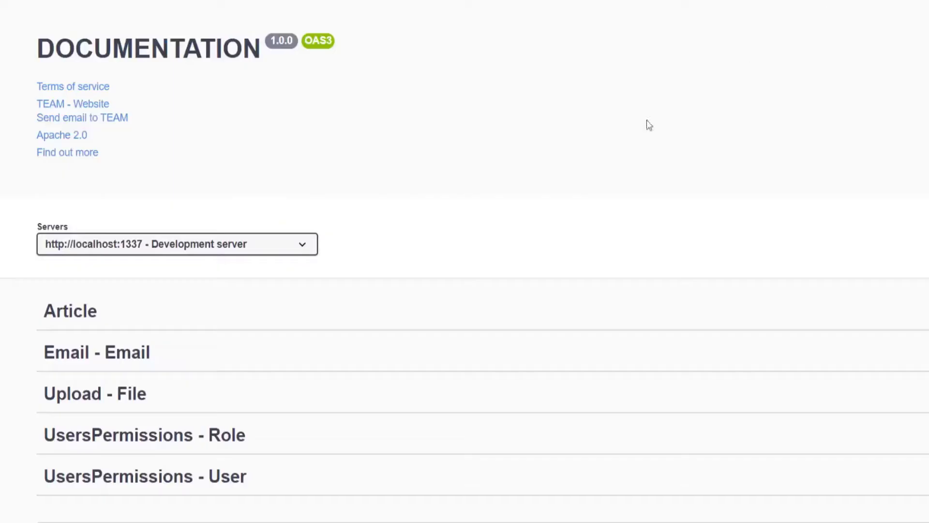
Expand the Article group and open GET /articles, keeping the default server
{"action": "left_click", "coordinate": [155, 315]}
{"action": "scroll", "coordinate": [145, 203], "scroll_direction": "down", "scroll_amount": 4}
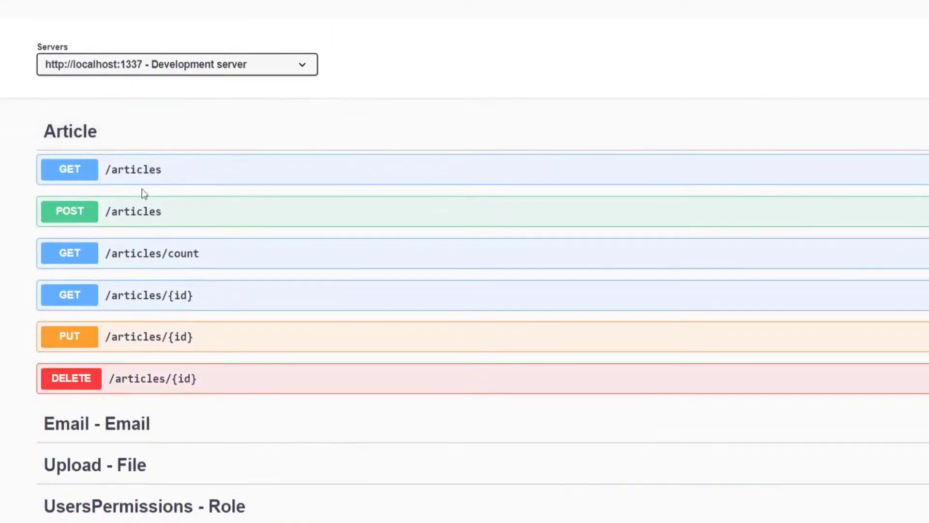
{"action": "left_click", "coordinate": [141, 183]}
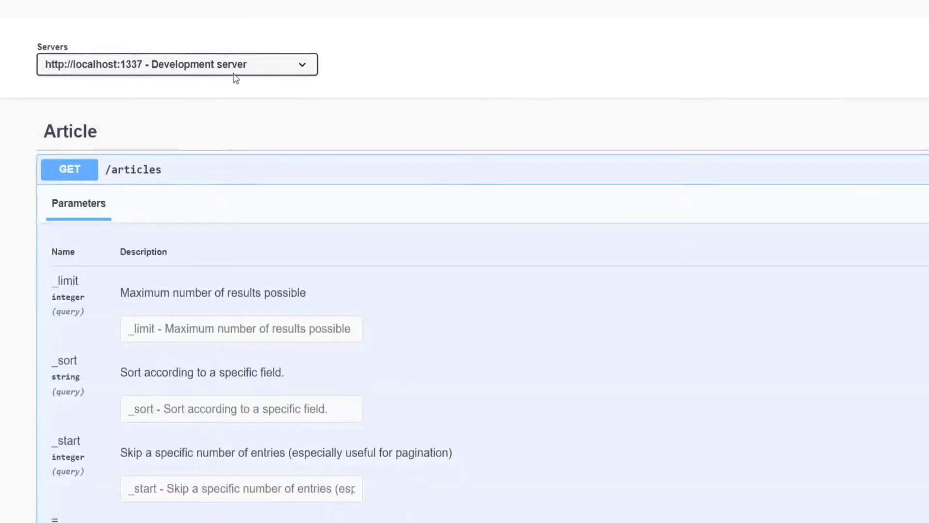
{"action": "left_click", "coordinate": [234, 67]}
{"action": "left_click", "coordinate": [451, 94]}
{"action": "scroll", "coordinate": [266, 238], "scroll_direction": "down", "scroll_amount": 15}
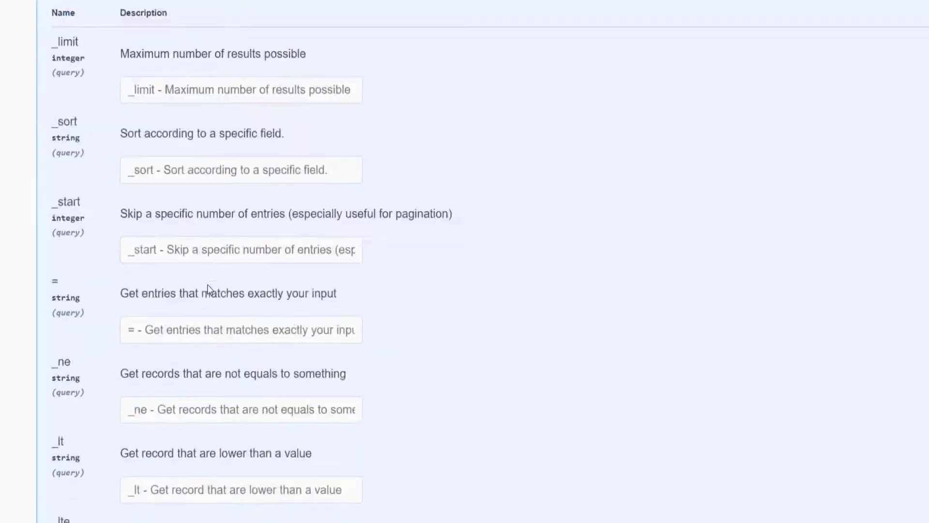
{"action": "scroll", "coordinate": [204, 296], "scroll_direction": "down", "scroll_amount": 10}
{"action": "scroll", "coordinate": [129, 237], "scroll_direction": "up", "scroll_amount": 15}
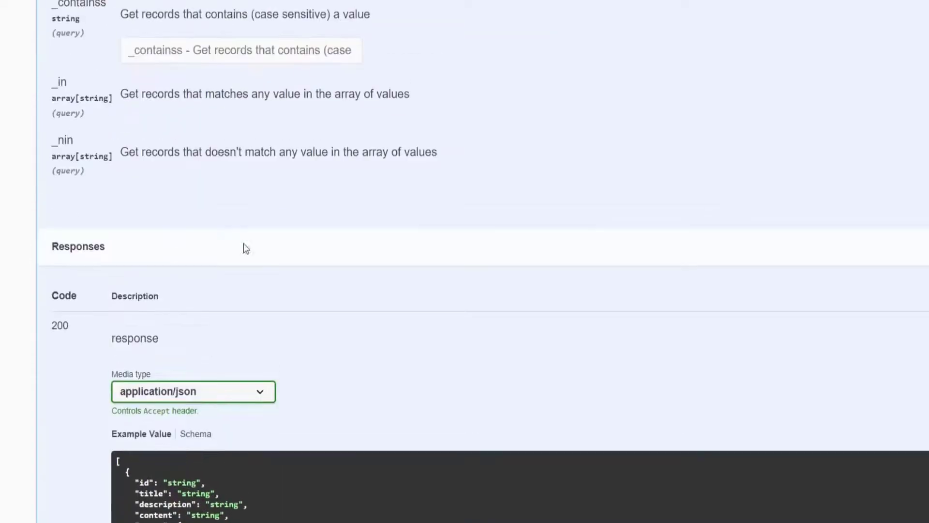
{"action": "scroll", "coordinate": [465, 262], "scroll_direction": "up", "scroll_amount": 12}
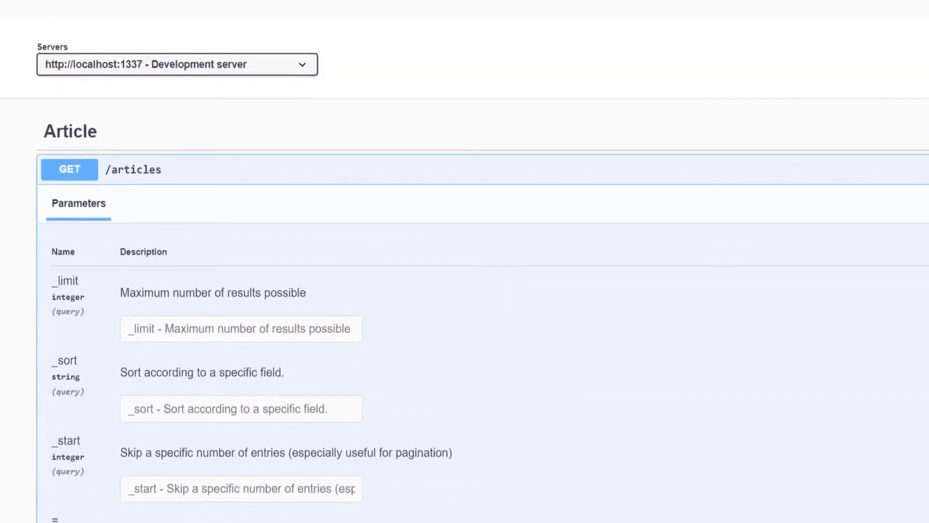
{"action": "scroll", "coordinate": [546, 276], "scroll_direction": "down", "scroll_amount": 20}
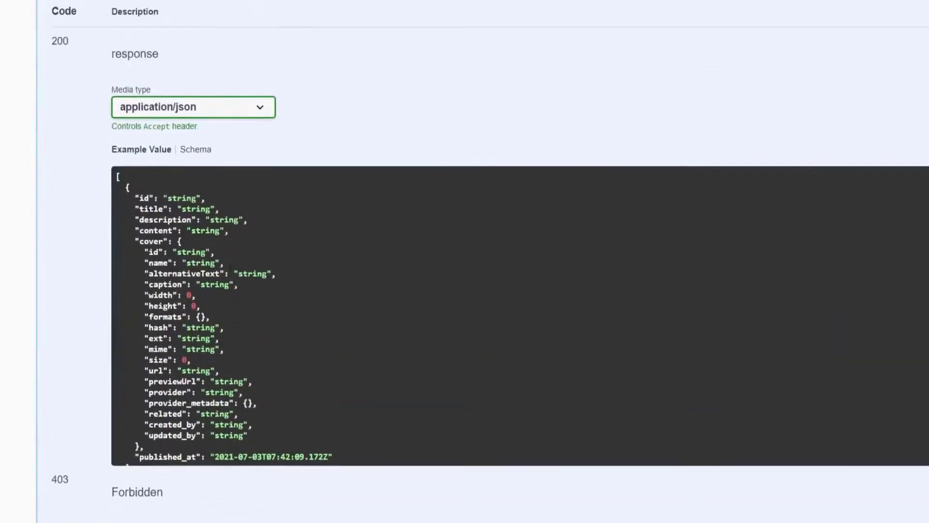
{"action": "scroll", "coordinate": [184, 170], "scroll_direction": "up", "scroll_amount": 1}
{"action": "scroll", "coordinate": [147, 233], "scroll_direction": "down", "scroll_amount": 1}
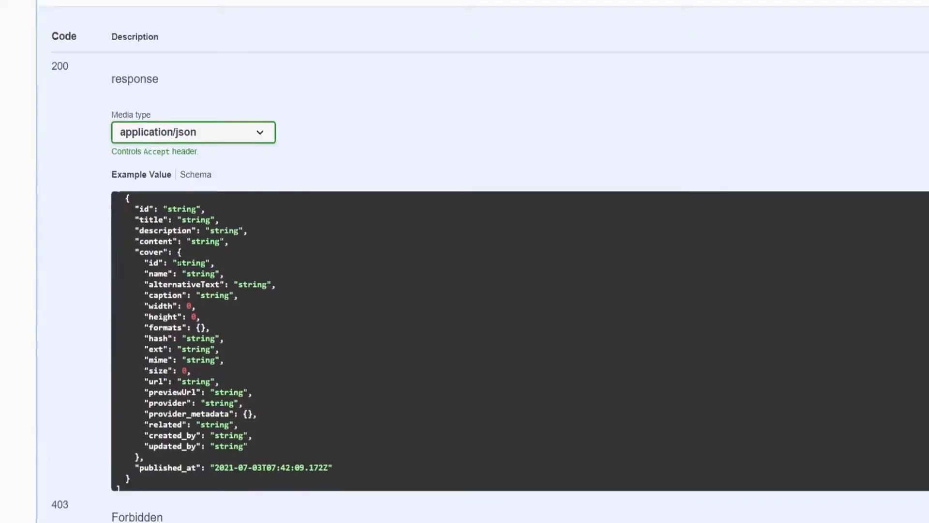
{"action": "scroll", "coordinate": [147, 233], "scroll_direction": "up", "scroll_amount": 1}
{"action": "scroll", "coordinate": [88, 288], "scroll_direction": "down", "scroll_amount": 1}
{"action": "scroll", "coordinate": [88, 289], "scroll_direction": "down", "scroll_amount": 10}
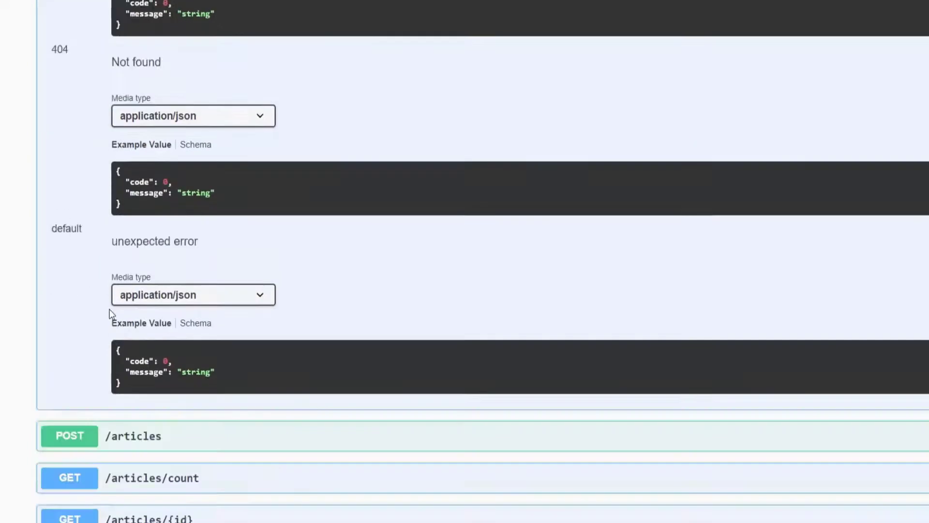
{"action": "scroll", "coordinate": [180, 213], "scroll_direction": "up", "scroll_amount": 13}
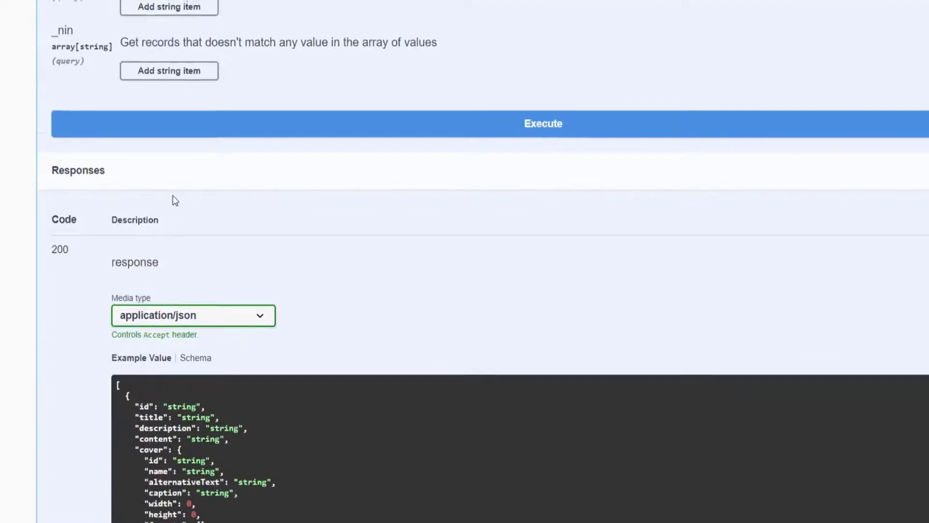
{"action": "scroll", "coordinate": [172, 201], "scroll_direction": "up", "scroll_amount": 10}
Execute GET /articles, review the 403 Forbidden response, and return to the Strapi admin tab
{"action": "left_click", "coordinate": [359, 374]}
{"action": "scroll", "coordinate": [292, 356], "scroll_direction": "down", "scroll_amount": 10}
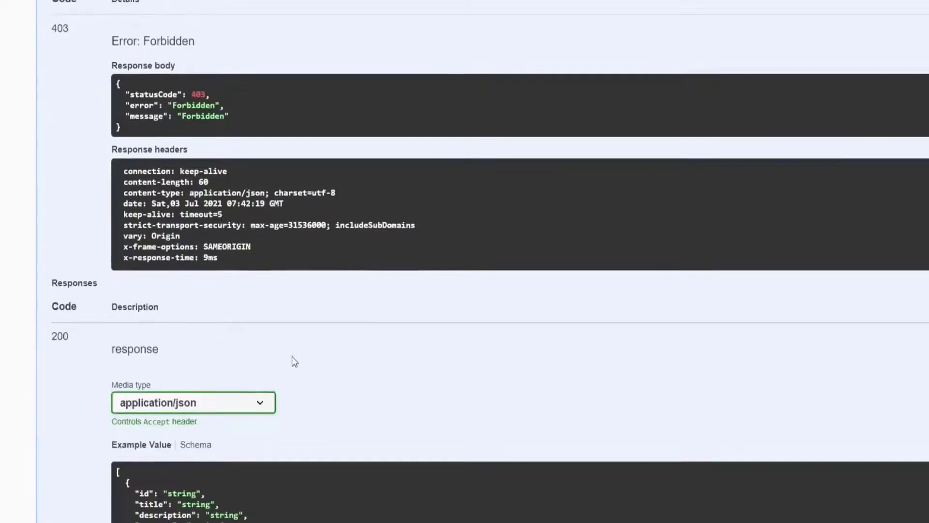
{"action": "scroll", "coordinate": [292, 356], "scroll_direction": "up", "scroll_amount": 4}
{"action": "scroll", "coordinate": [156, 364], "scroll_direction": "up", "scroll_amount": 4}
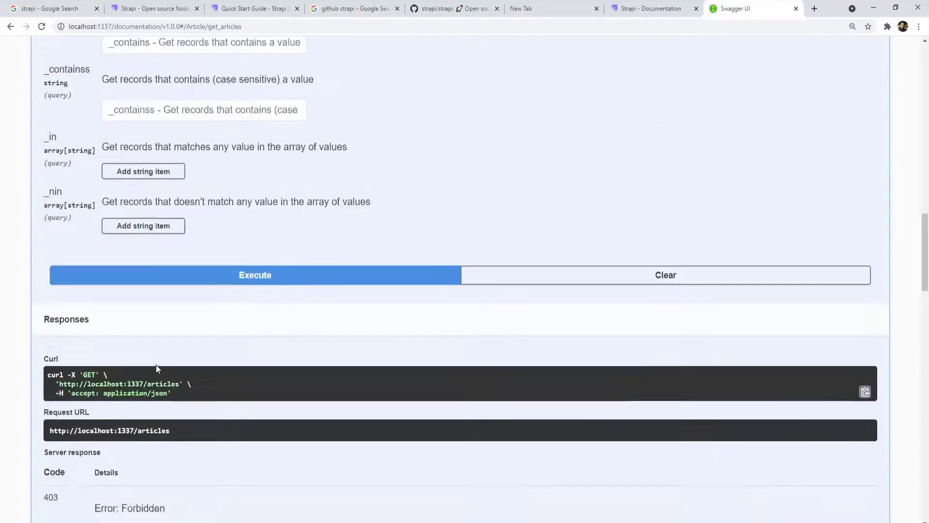
{"action": "scroll", "coordinate": [156, 365], "scroll_direction": "down", "scroll_amount": 5}
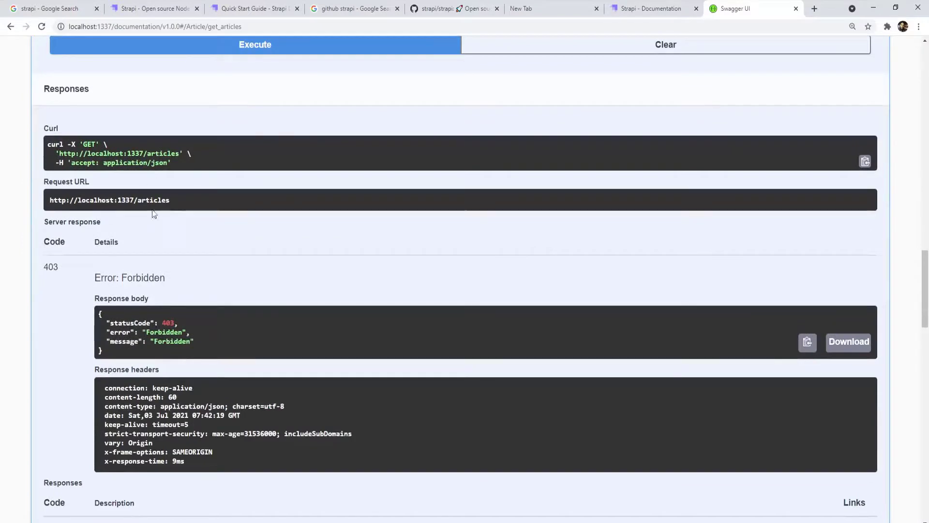
{"action": "scroll", "coordinate": [426, 252], "scroll_direction": "up", "scroll_amount": 1}
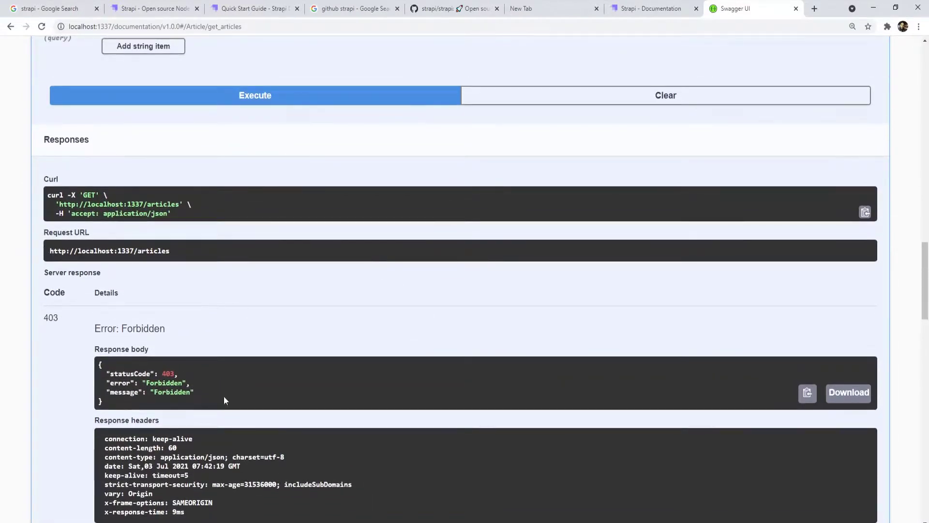
{"action": "scroll", "coordinate": [449, 321], "scroll_direction": "down", "scroll_amount": 6}
{"action": "scroll", "coordinate": [435, 332], "scroll_direction": "up", "scroll_amount": 20}
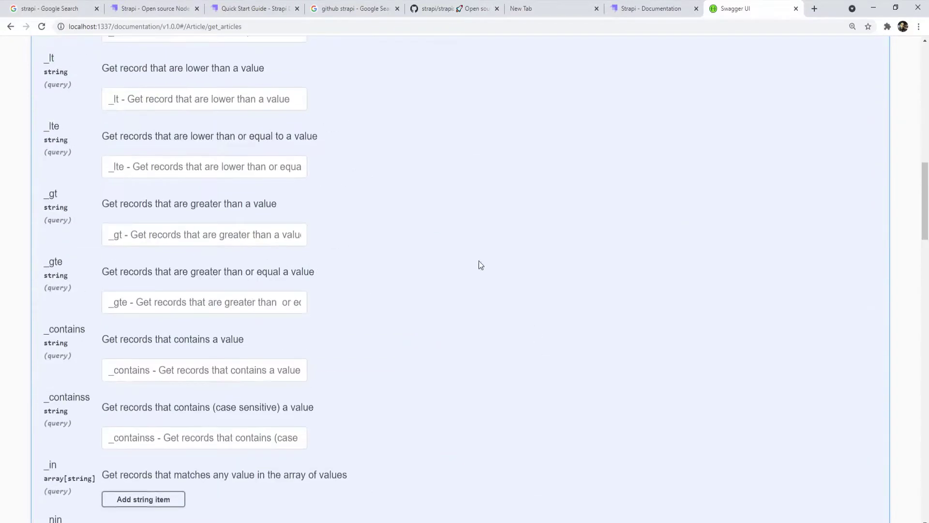
{"action": "scroll", "coordinate": [523, 294], "scroll_direction": "up", "scroll_amount": 7}
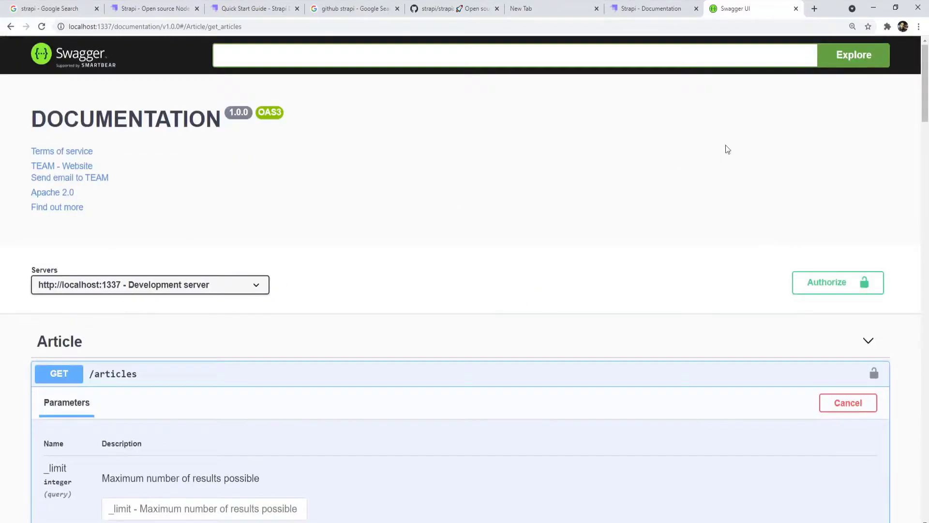
{"action": "left_click", "coordinate": [647, 9]}
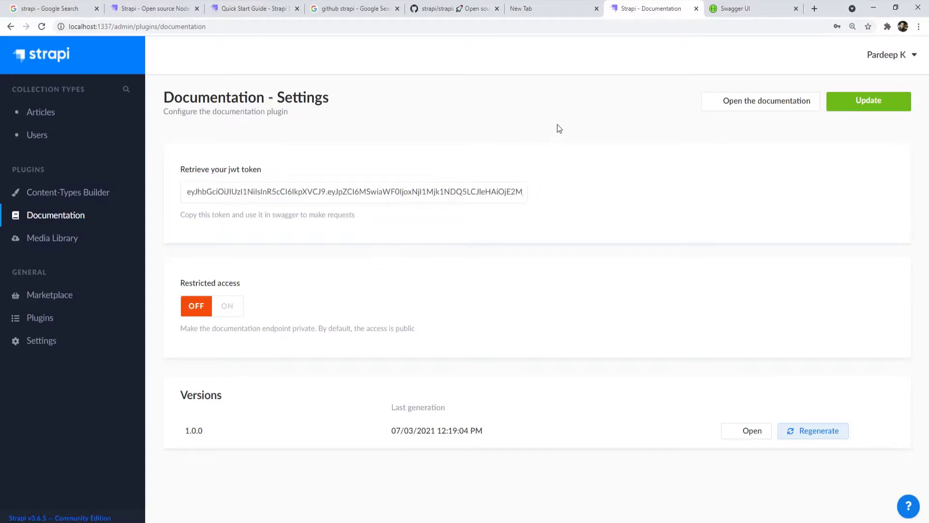
Open the Public role under Settings > Users & Permissions > Roles
{"action": "left_click", "coordinate": [45, 343]}
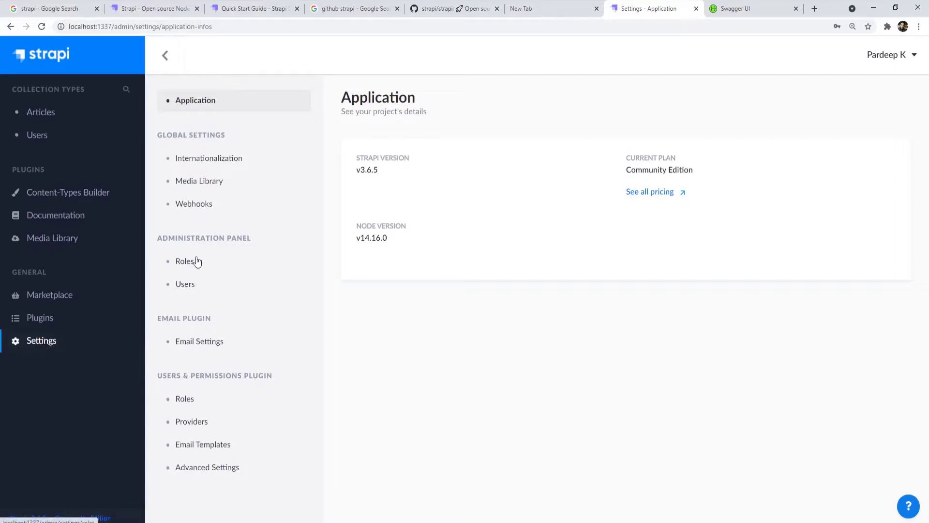
{"action": "left_click", "coordinate": [183, 401]}
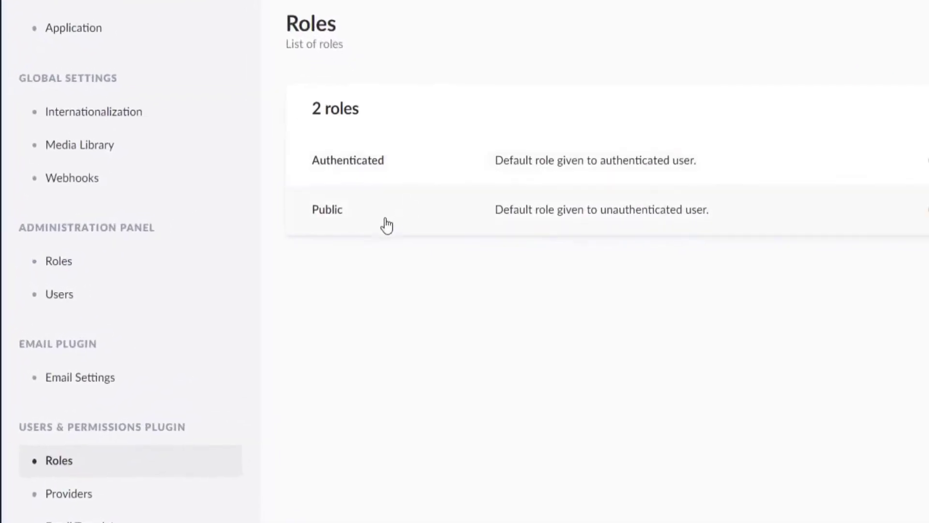
{"action": "left_click", "coordinate": [325, 219]}
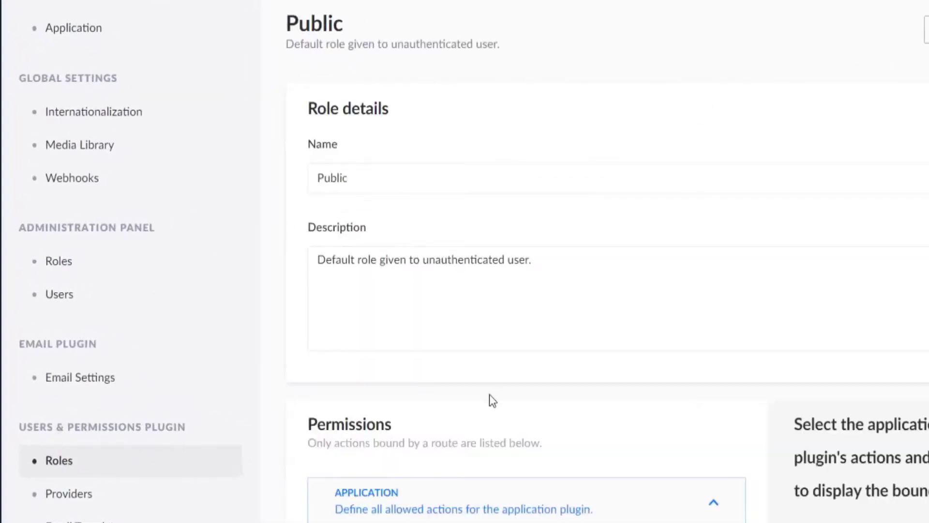
{"action": "scroll", "coordinate": [380, 406], "scroll_direction": "down", "scroll_amount": 2}
{"action": "scroll", "coordinate": [358, 267], "scroll_direction": "down", "scroll_amount": 3}
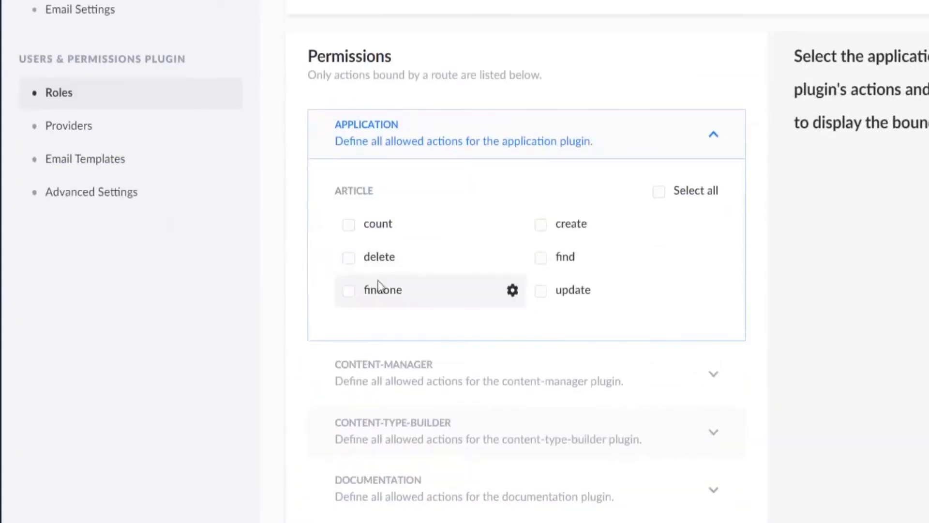
Grant the Public role find and findone on Article, leaving restrictions at None
{"action": "left_click", "coordinate": [417, 366]}
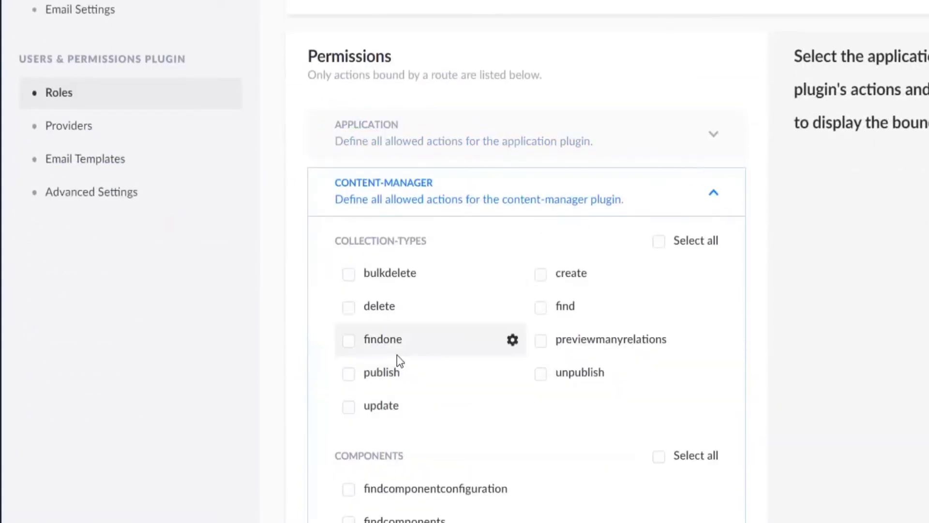
{"action": "scroll", "coordinate": [398, 361], "scroll_direction": "down", "scroll_amount": 1}
{"action": "scroll", "coordinate": [397, 355], "scroll_direction": "up", "scroll_amount": 1}
{"action": "scroll", "coordinate": [460, 240], "scroll_direction": "down", "scroll_amount": 14}
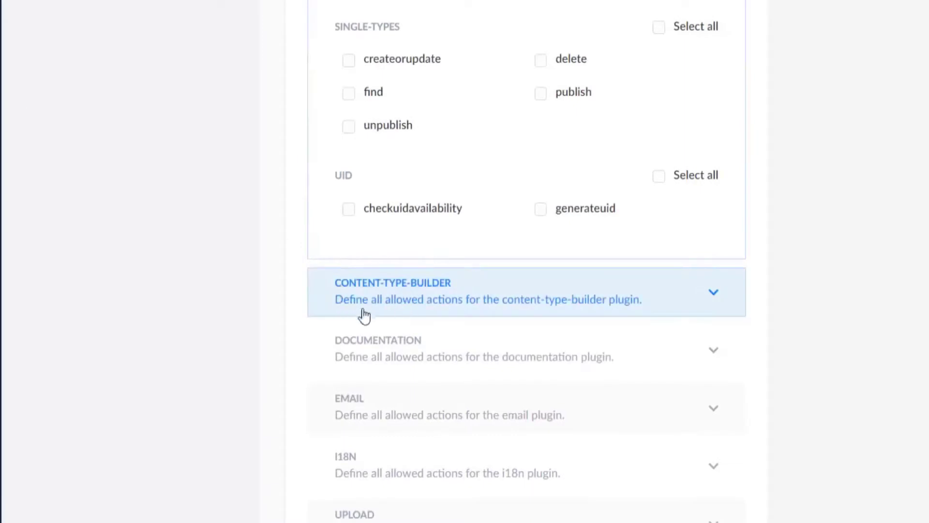
{"action": "scroll", "coordinate": [388, 325], "scroll_direction": "up", "scroll_amount": 14}
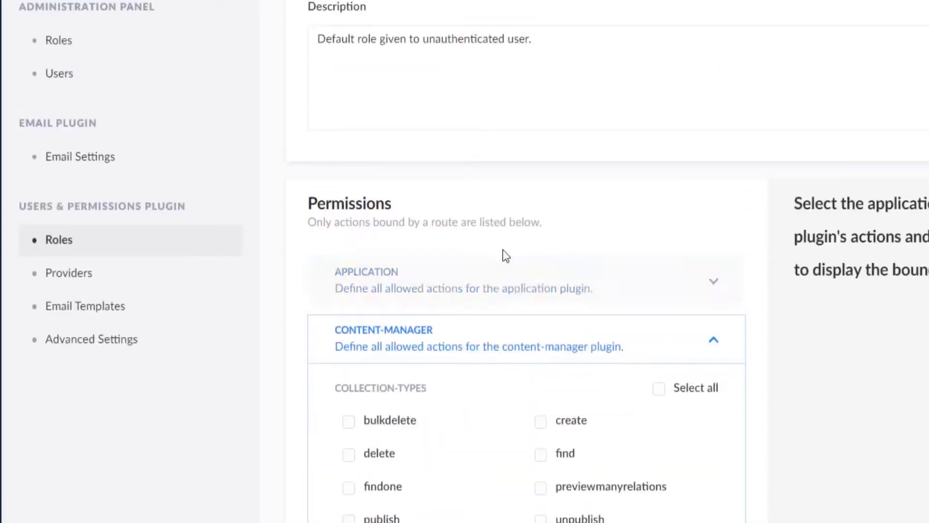
{"action": "left_click", "coordinate": [476, 290]}
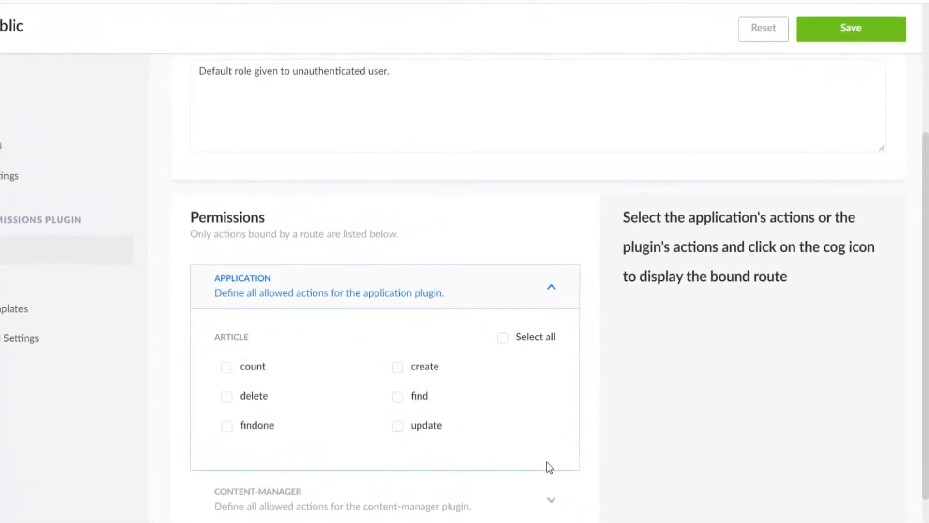
{"action": "left_click", "coordinate": [269, 409]}
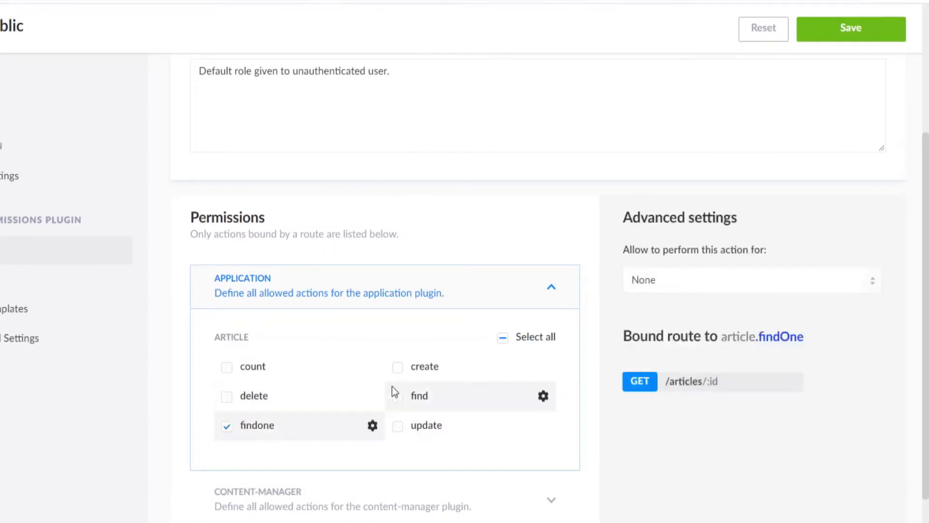
{"action": "left_click", "coordinate": [396, 401]}
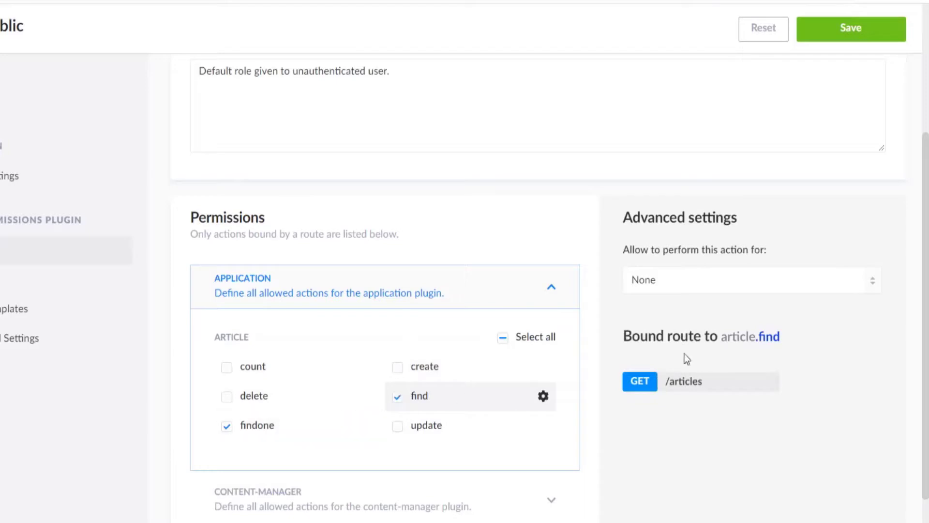
{"action": "left_click", "coordinate": [681, 286]}
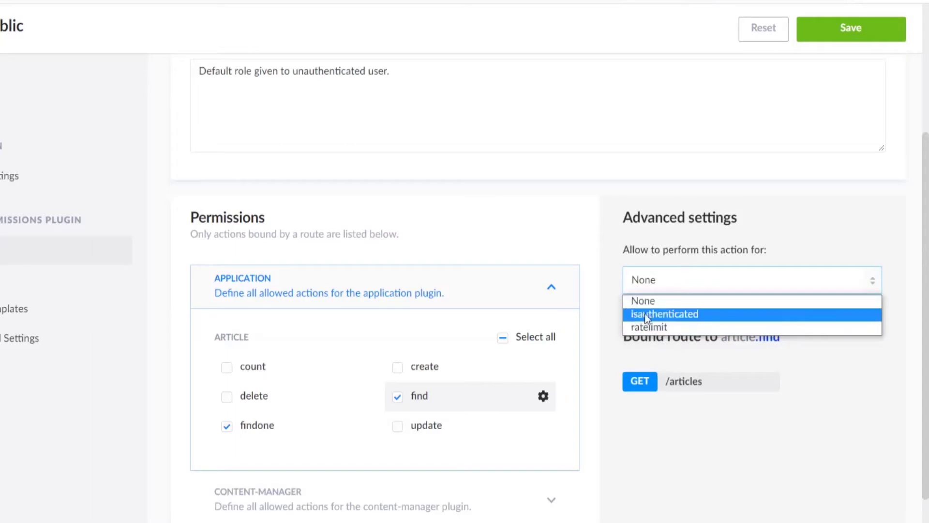
{"action": "left_click", "coordinate": [639, 244]}
Save the Public role's updated permissions
{"action": "scroll", "coordinate": [616, 347], "scroll_direction": "up", "scroll_amount": 2}
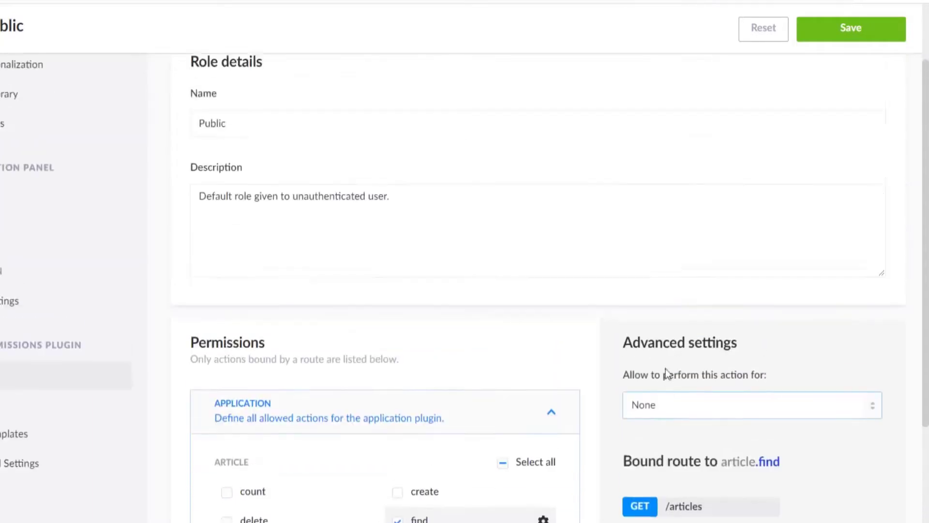
{"action": "scroll", "coordinate": [666, 368], "scroll_direction": "down", "scroll_amount": 2}
{"action": "scroll", "coordinate": [543, 383], "scroll_direction": "down", "scroll_amount": 5}
{"action": "scroll", "coordinate": [581, 368], "scroll_direction": "up", "scroll_amount": 9}
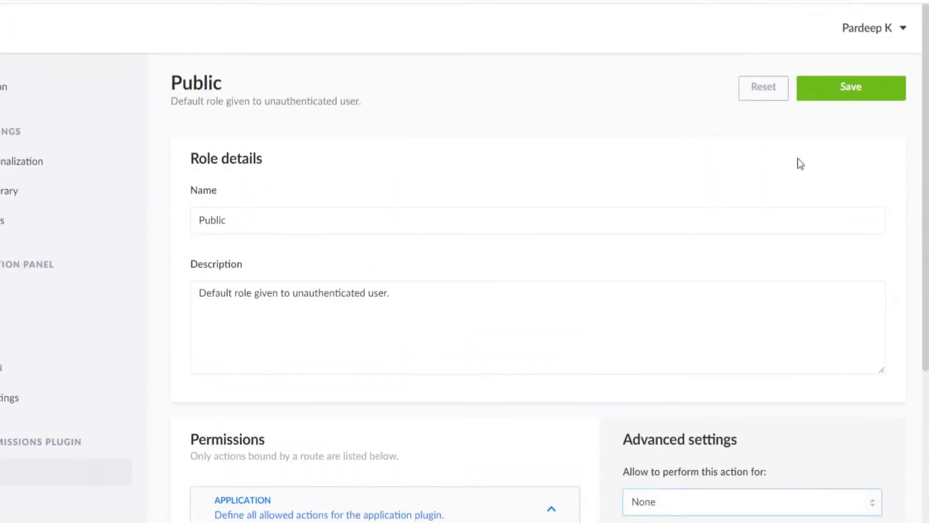
{"action": "scroll", "coordinate": [818, 111], "scroll_direction": "down", "scroll_amount": 3}
{"action": "left_click", "coordinate": [845, 29]}
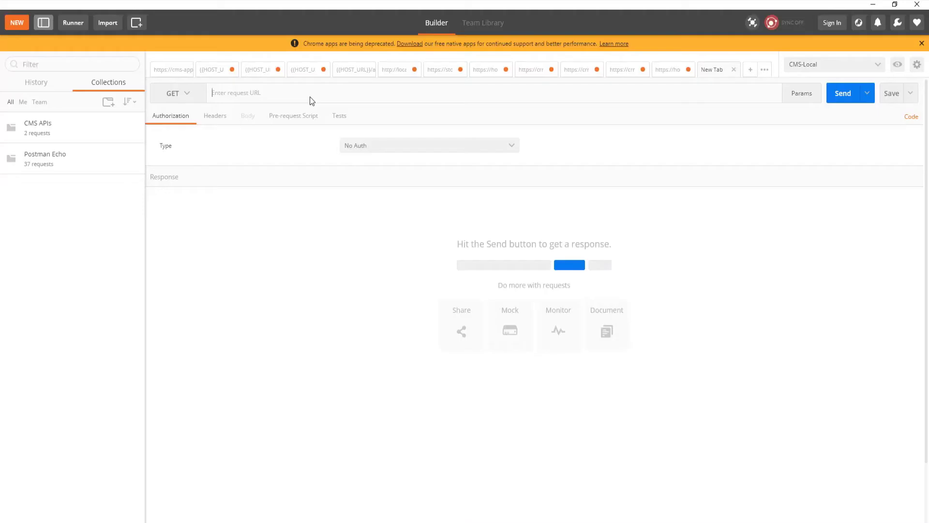
{"action": "left_click", "coordinate": [228, 100]}
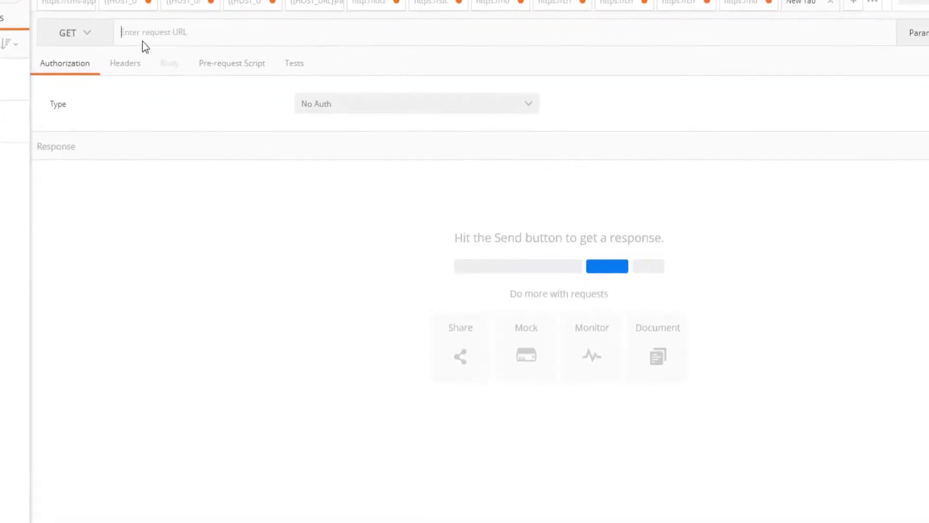
{"action": "type", "text": "loca"}
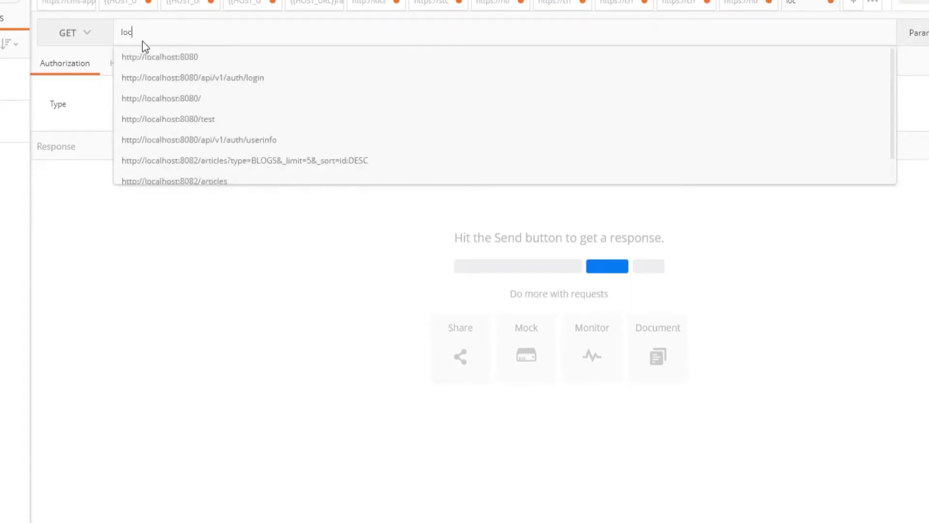
{"action": "left_click", "coordinate": [134, 55]}
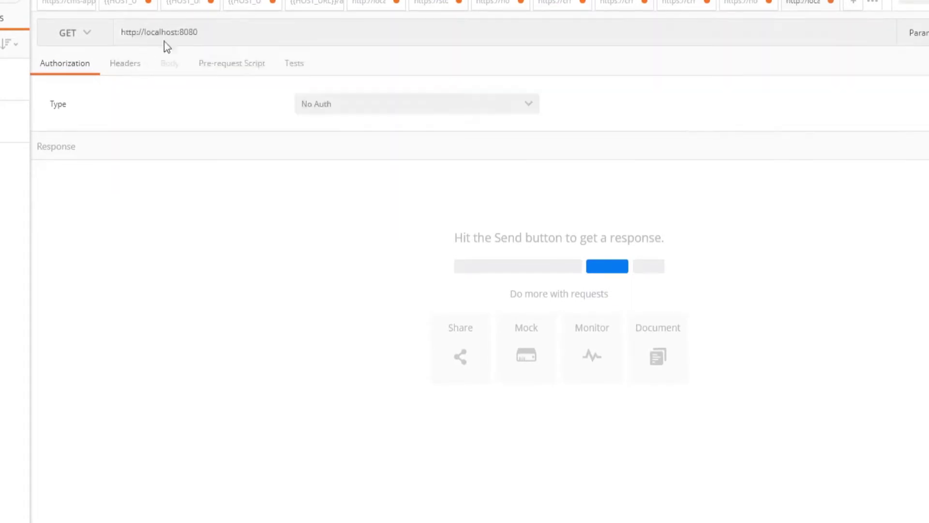
{"action": "double_click", "coordinate": [188, 32]}
{"action": "type", "text": "1337/articles"}
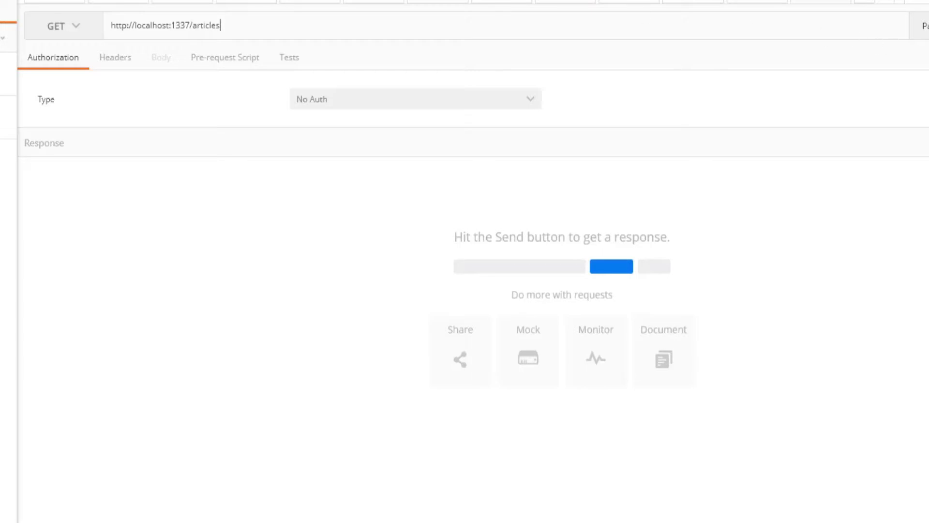
{"action": "left_click", "coordinate": [928, 26]}
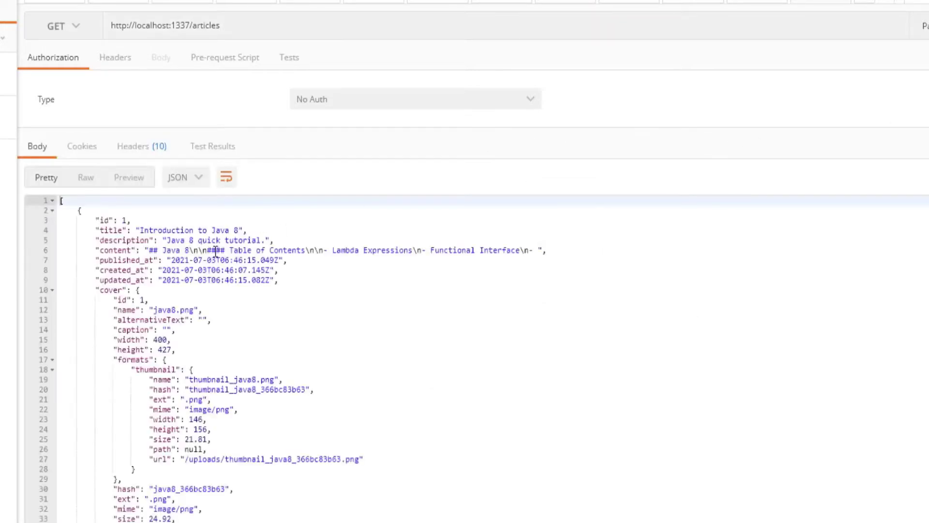
Review the response's id, title, content and published_at fields for 'Introduction to Java 8'
{"action": "scroll", "coordinate": [120, 220], "scroll_direction": "down", "scroll_amount": 2}
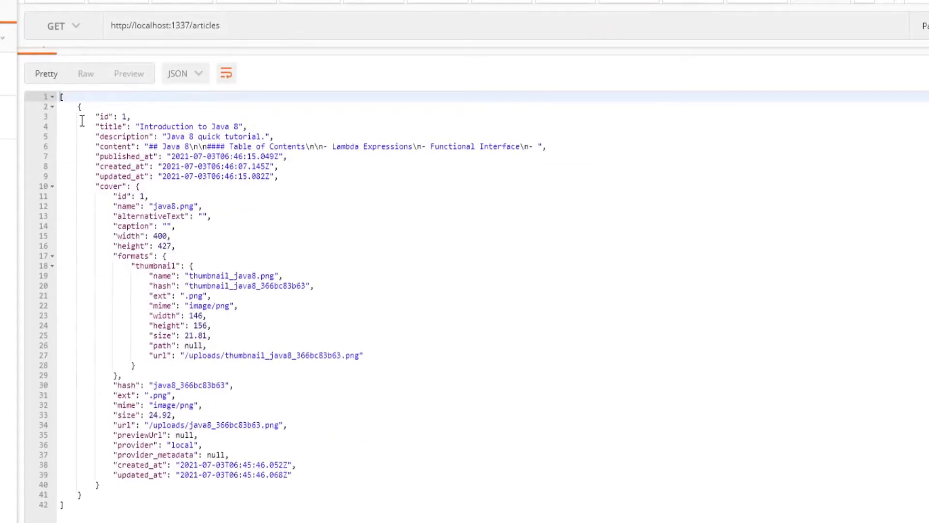
{"action": "scroll", "coordinate": [217, 186], "scroll_direction": "up", "scroll_amount": 2}
{"action": "left_click_drag", "start_coordinate": [225, 25], "coordinate": [105, 27]}
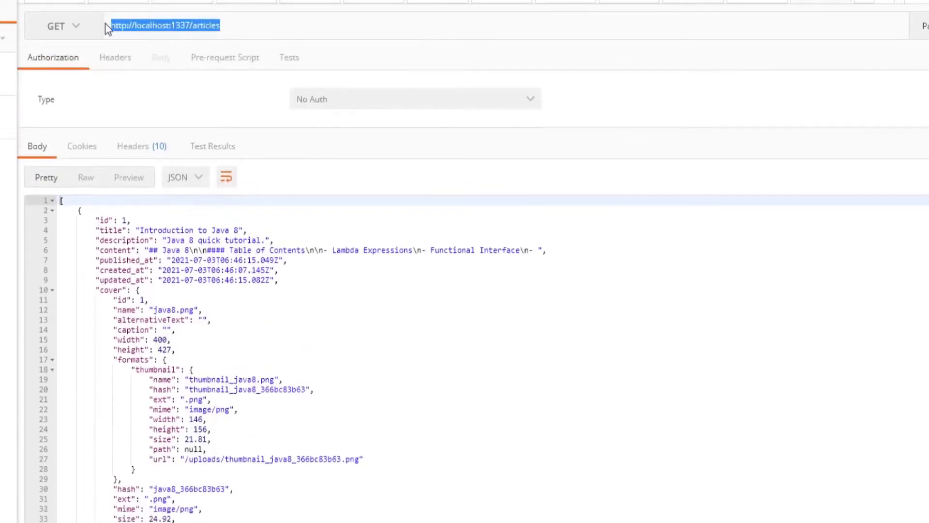
{"action": "scroll", "coordinate": [148, 250], "scroll_direction": "down", "scroll_amount": 2}
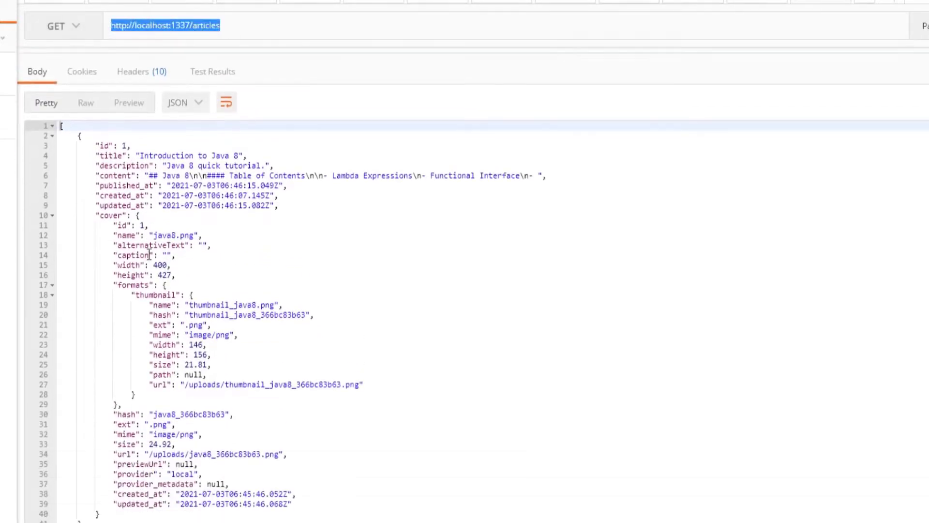
{"action": "left_click", "coordinate": [97, 136]}
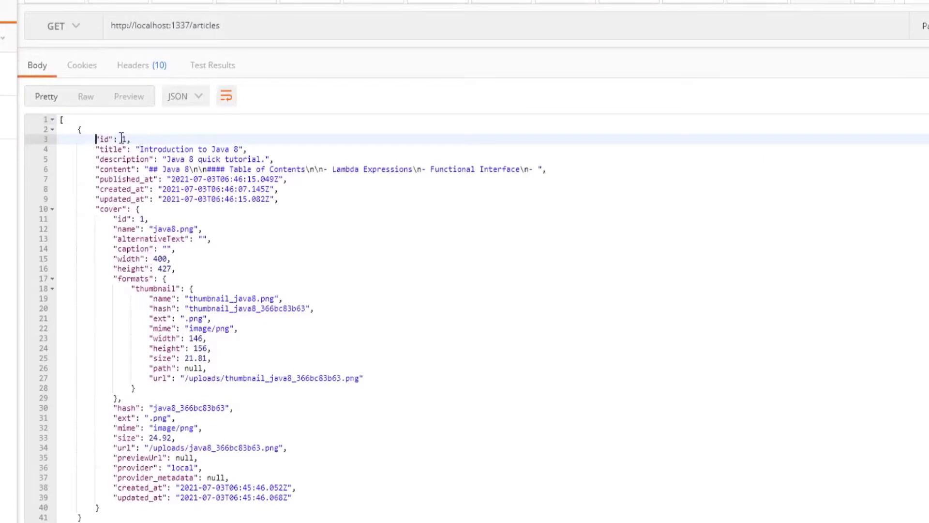
{"action": "double_click", "coordinate": [107, 148]}
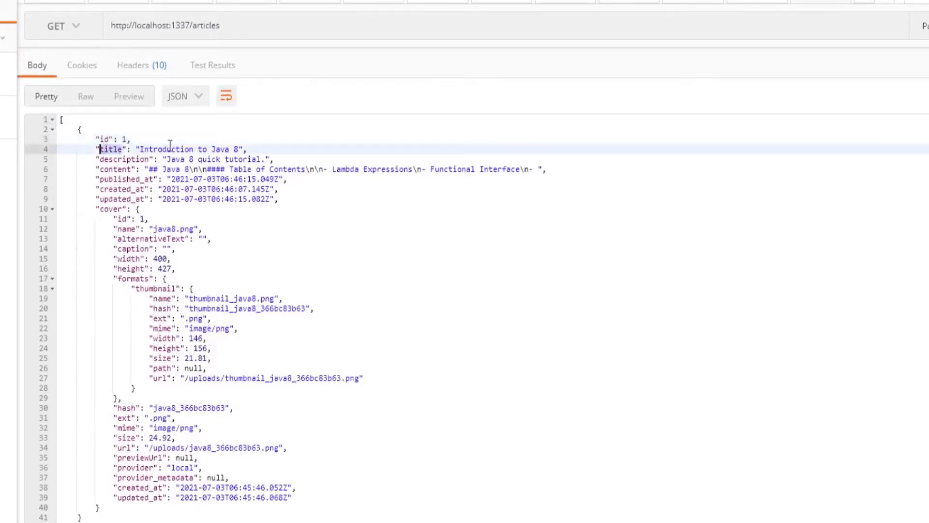
{"action": "triple_click", "coordinate": [122, 149]}
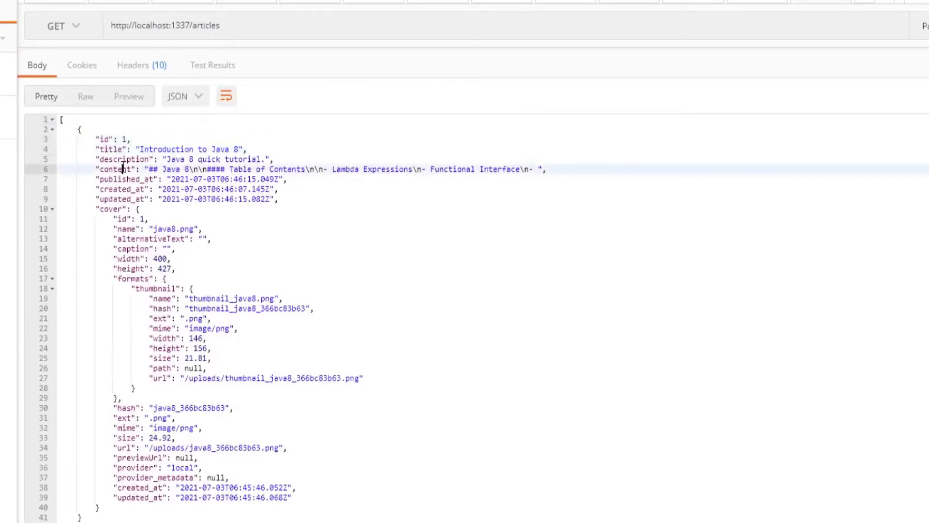
{"action": "double_click", "coordinate": [116, 169]}
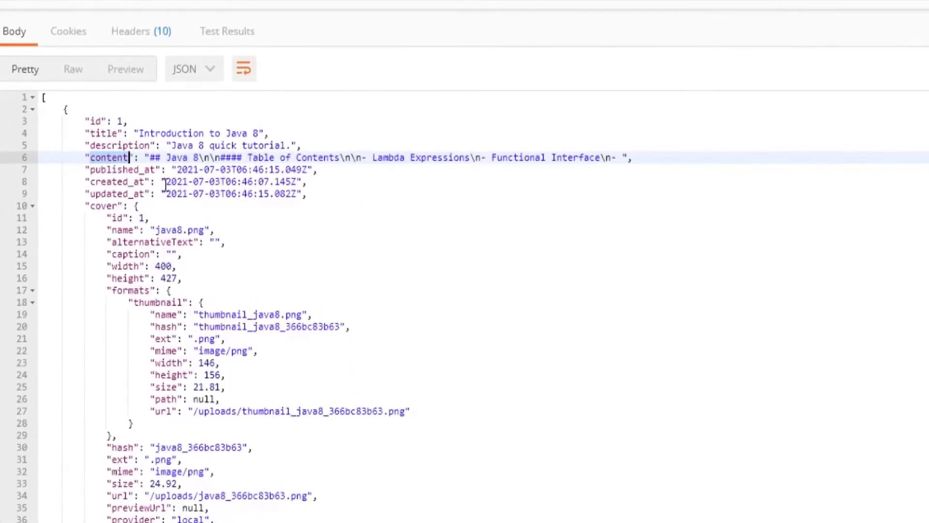
{"action": "double_click", "coordinate": [116, 142]}
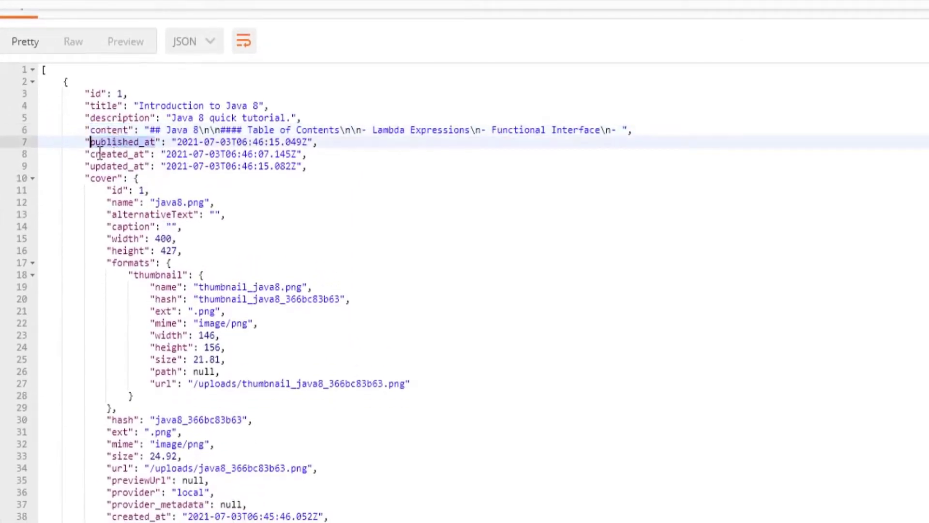
Examine the java8.png cover image object, its url and previewUrl, and the whole article object
{"action": "left_click_drag", "start_coordinate": [134, 178], "coordinate": [118, 408]}
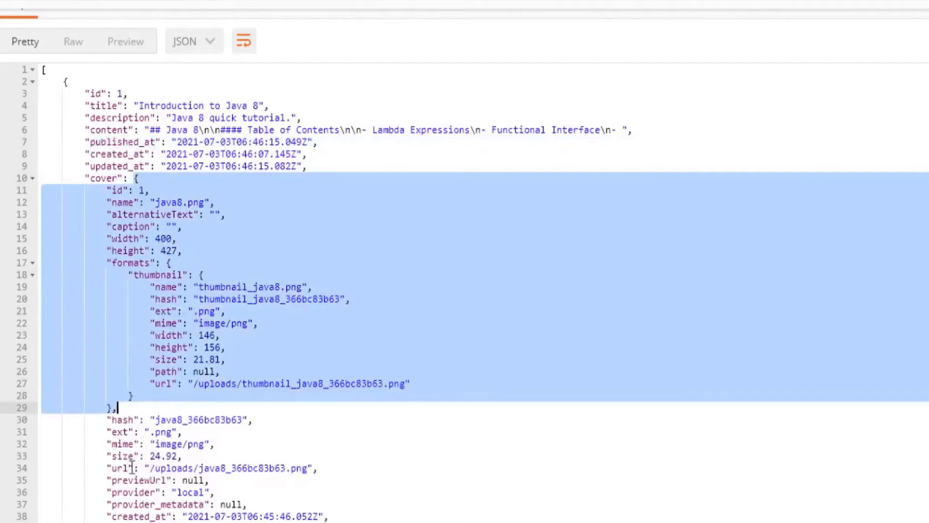
{"action": "left_click_drag", "start_coordinate": [125, 468], "coordinate": [121, 473]}
{"action": "left_click", "coordinate": [122, 480]}
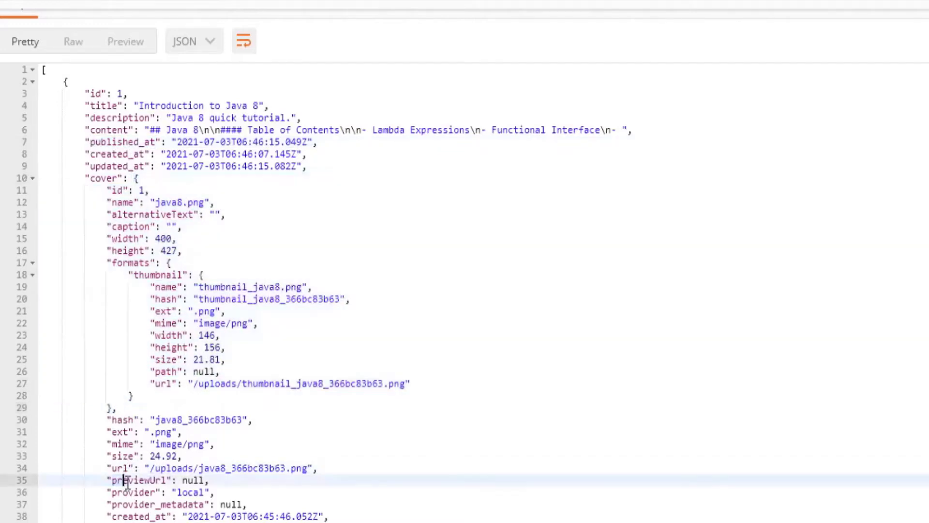
{"action": "left_click_drag", "start_coordinate": [62, 80], "coordinate": [72, 451]}
{"action": "left_click", "coordinate": [350, 262]}
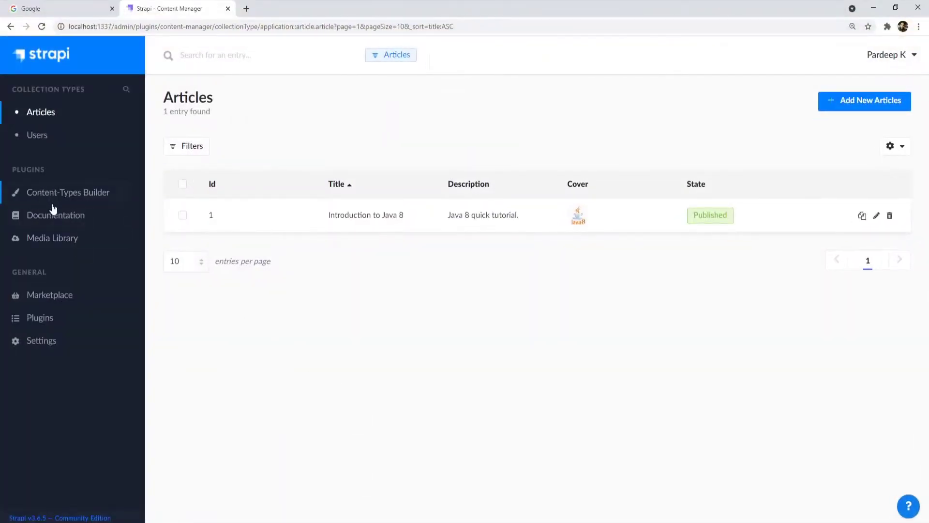
Open the generated API documentation from the Documentation plugin settings in a new tab
{"action": "left_click", "coordinate": [51, 213]}
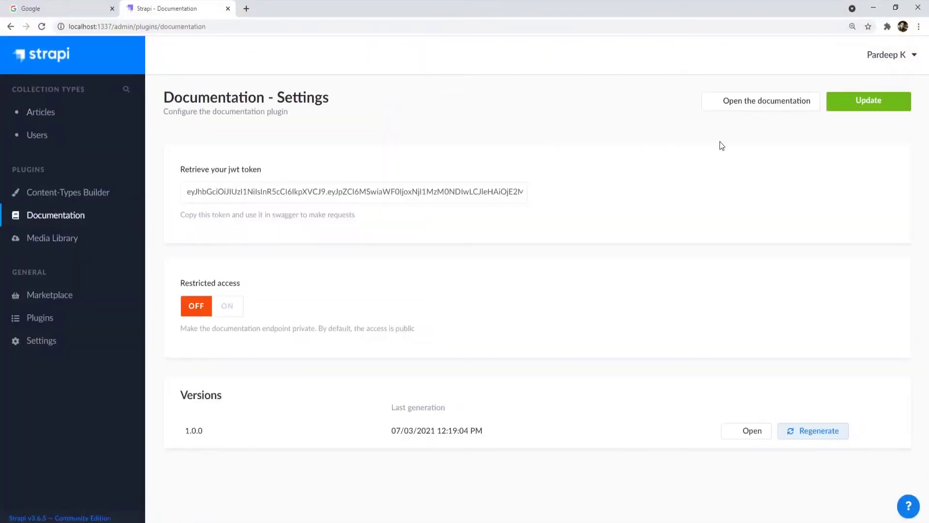
{"action": "right_click", "coordinate": [716, 102]}
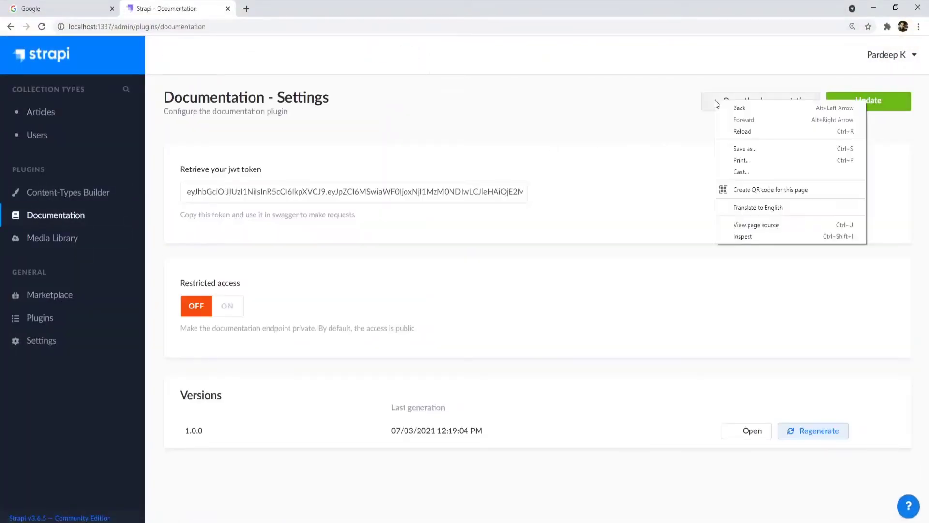
{"action": "left_click", "coordinate": [716, 101]}
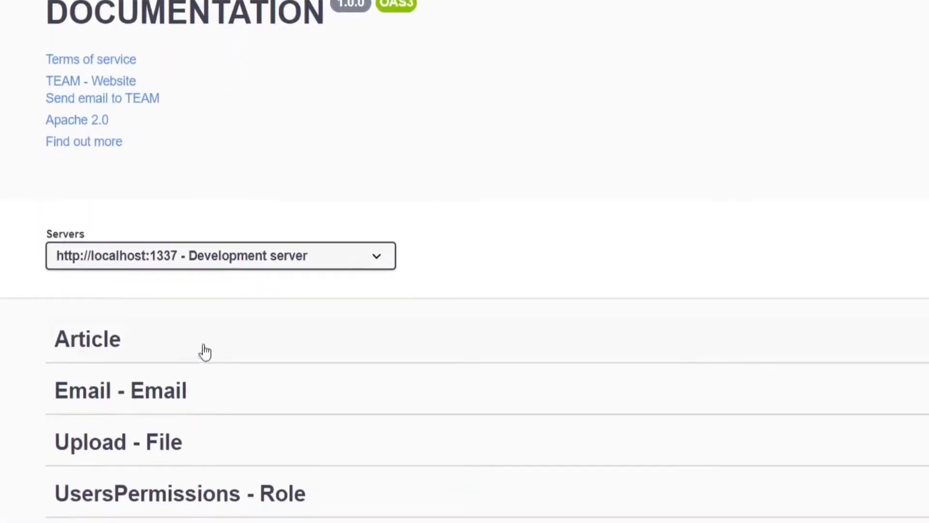
Review the GET /articles endpoint details under Article in Swagger, then collapse them
{"action": "left_click", "coordinate": [99, 402]}
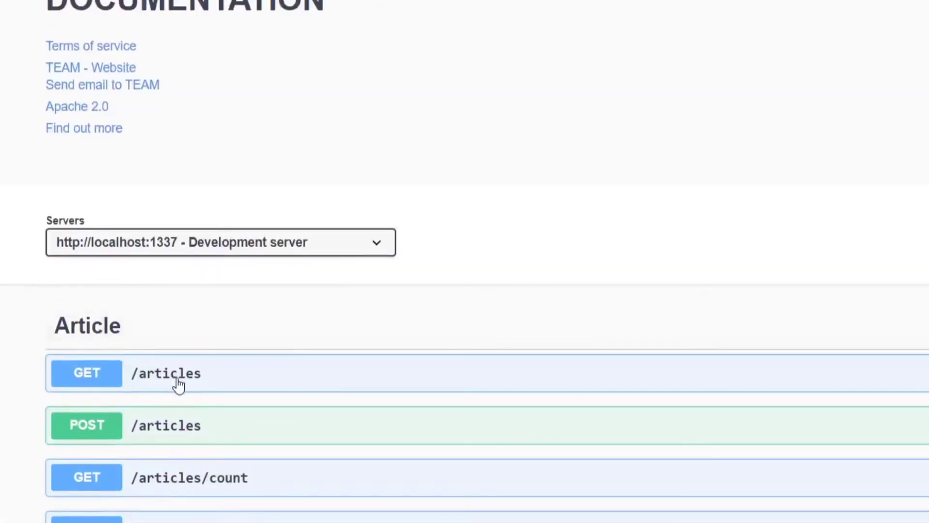
{"action": "left_click", "coordinate": [177, 356]}
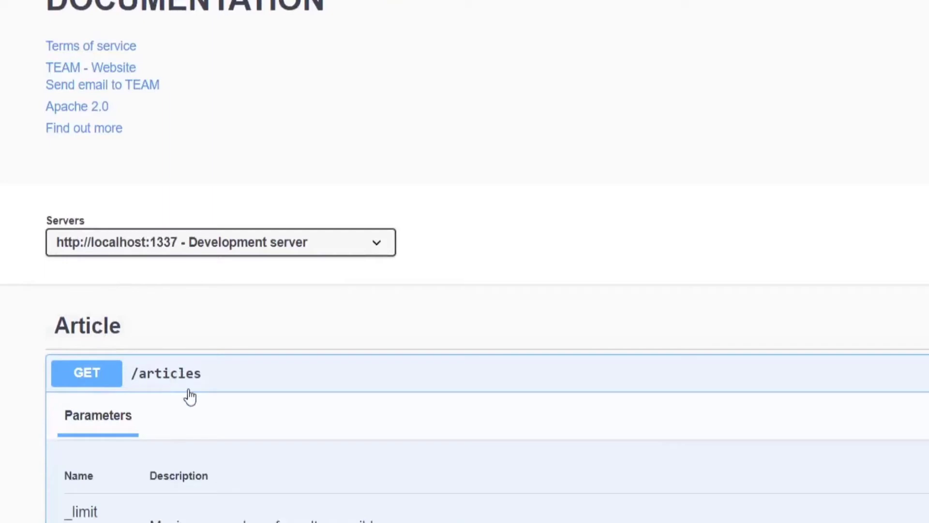
{"action": "scroll", "coordinate": [191, 394], "scroll_direction": "down", "scroll_amount": 3}
{"action": "scroll", "coordinate": [169, 336], "scroll_direction": "down", "scroll_amount": 1}
{"action": "scroll", "coordinate": [169, 336], "scroll_direction": "down", "scroll_amount": 1}
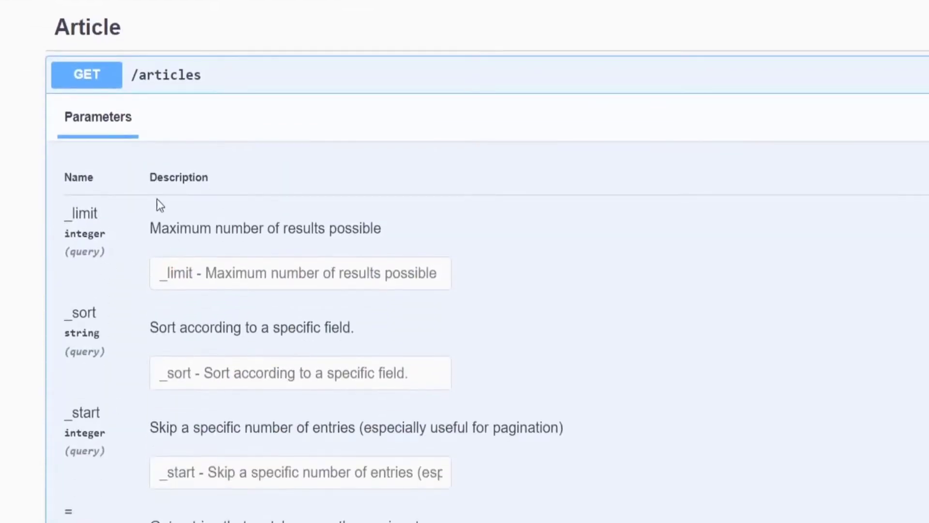
{"action": "left_click", "coordinate": [178, 86]}
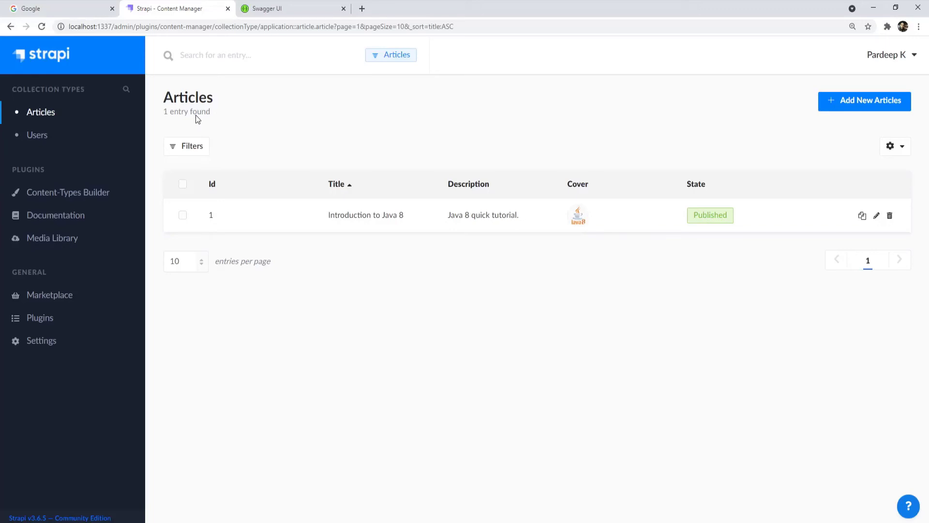
Check the Article type's four fields in Content-Types Builder, then return to the admin home page
{"action": "left_click", "coordinate": [50, 195]}
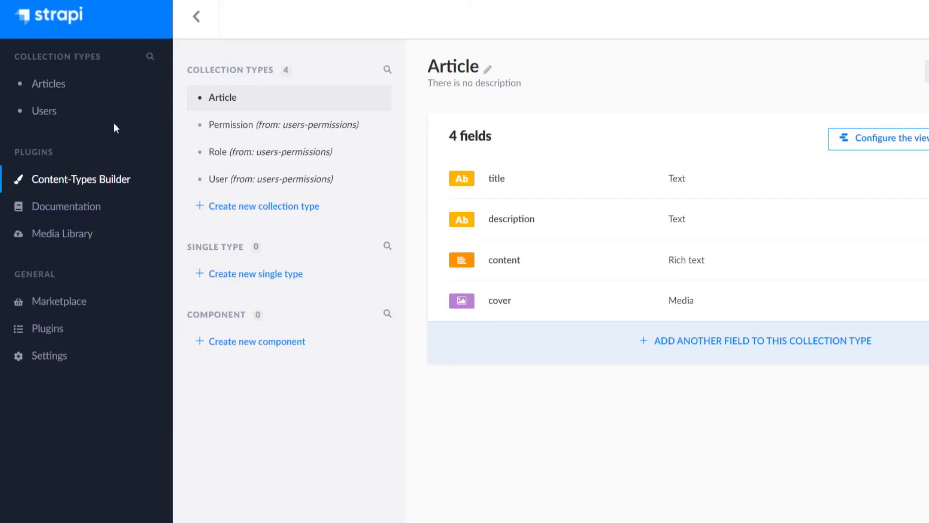
{"action": "left_click", "coordinate": [56, 20]}
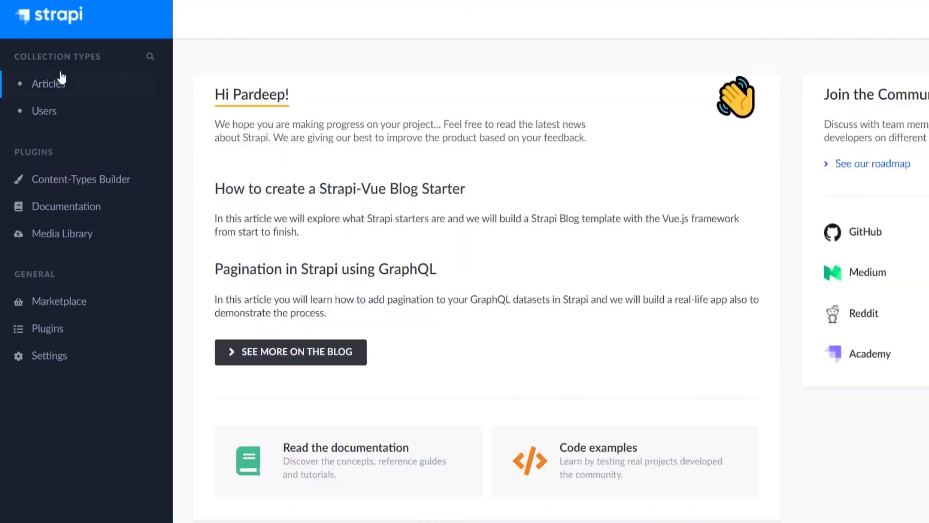